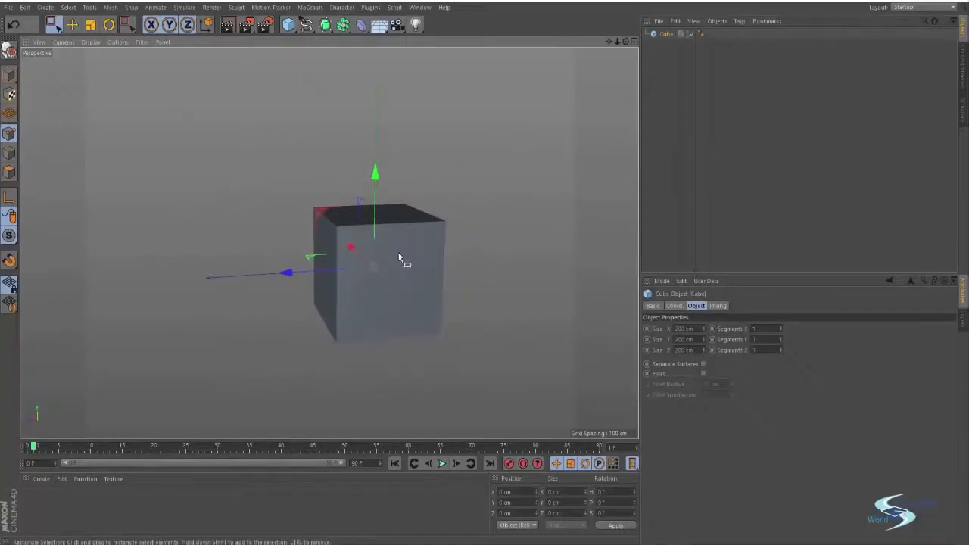
Step: Add a MoGraph Cloner to the scene and make the cube its child
{"action": "key", "text": "e"}
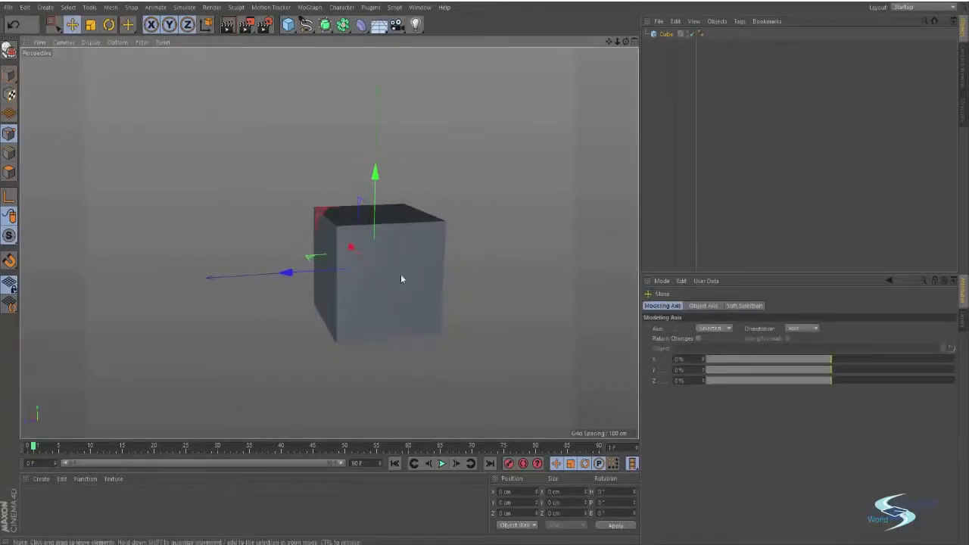
{"action": "left_click_drag", "start_coordinate": [419, 249], "coordinate": [378, 311], "text": "alt"}
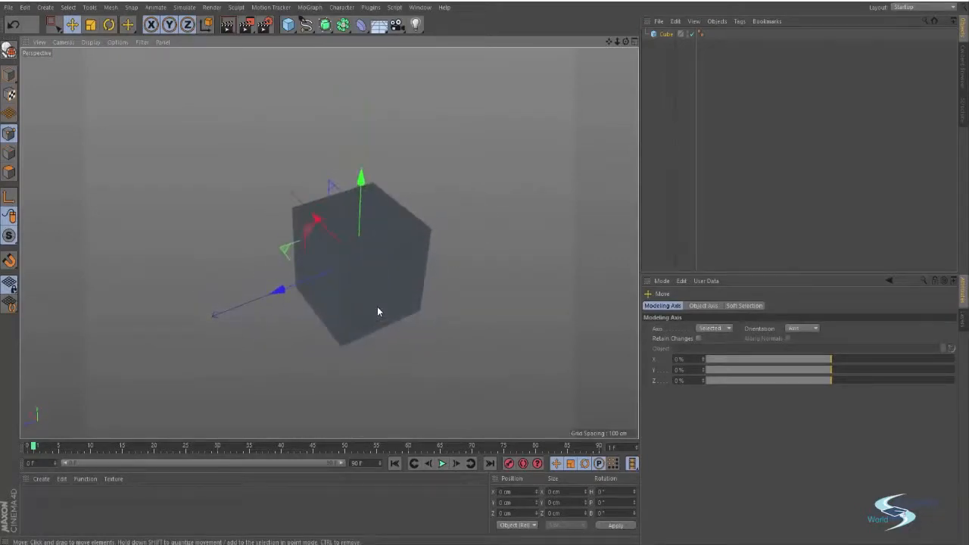
{"action": "left_click_drag", "start_coordinate": [342, 263], "coordinate": [350, 179], "text": "alt"}
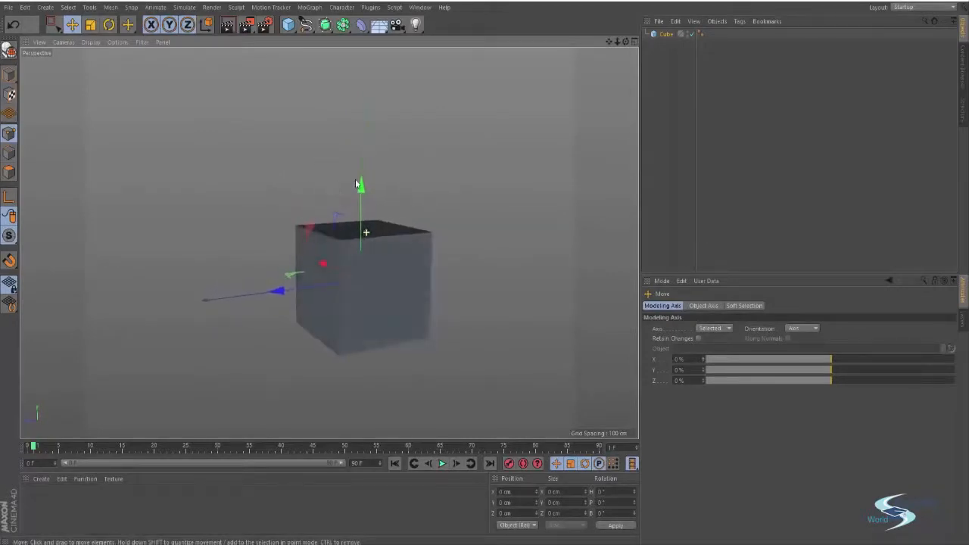
{"action": "middle_click_drag", "start_coordinate": [496, 138], "coordinate": [502, 169], "text": "alt"}
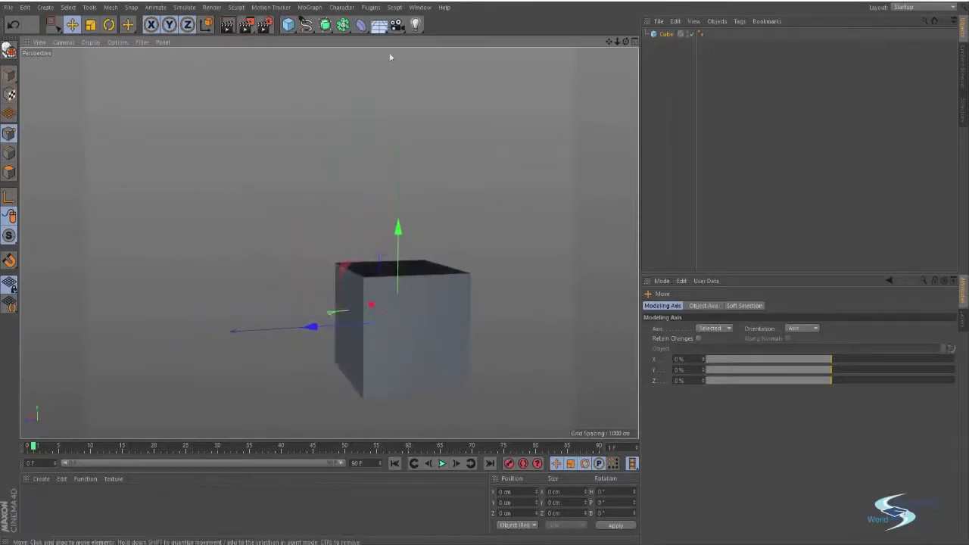
{"action": "left_click", "coordinate": [341, 7]}
{"action": "mouse_move", "coordinate": [315, 9]}
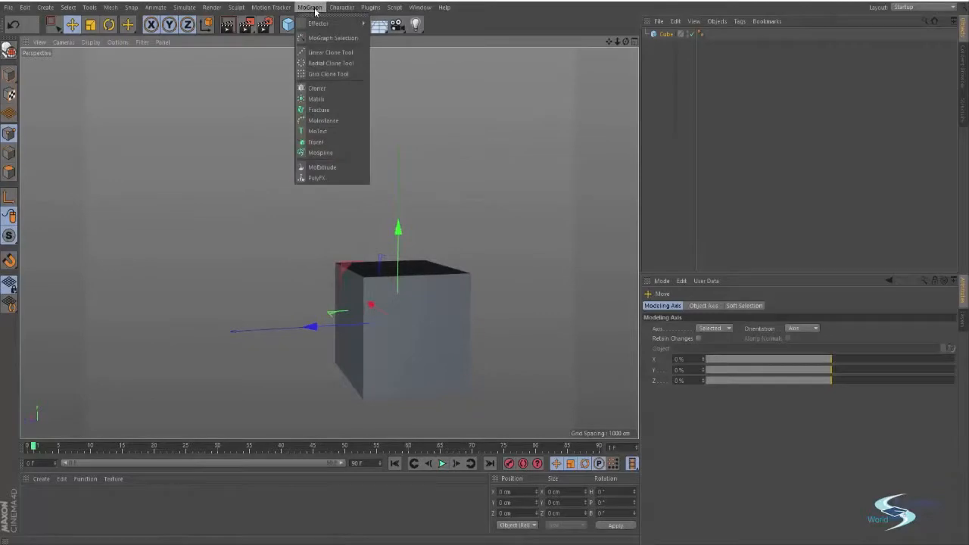
{"action": "left_click", "coordinate": [319, 89]}
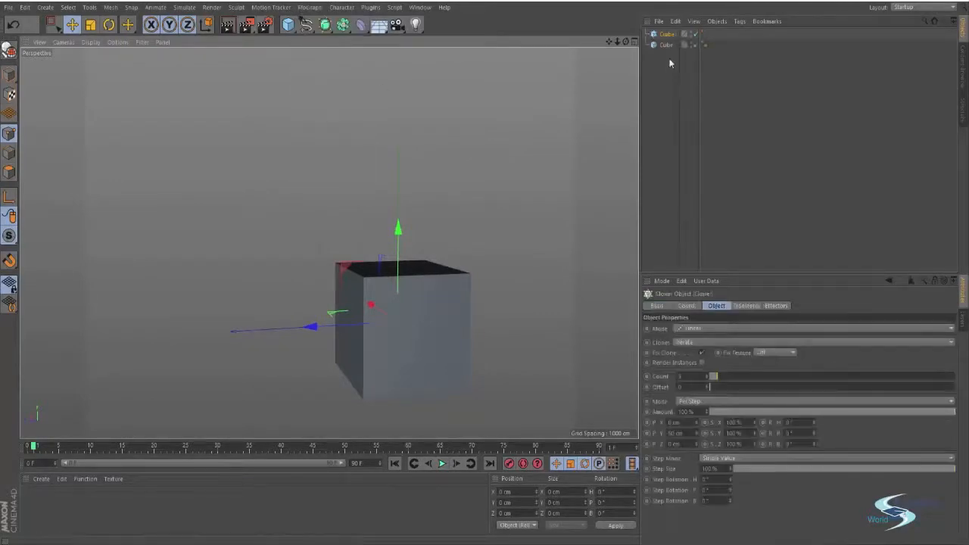
{"action": "left_click_drag", "start_coordinate": [669, 47], "coordinate": [669, 36]}
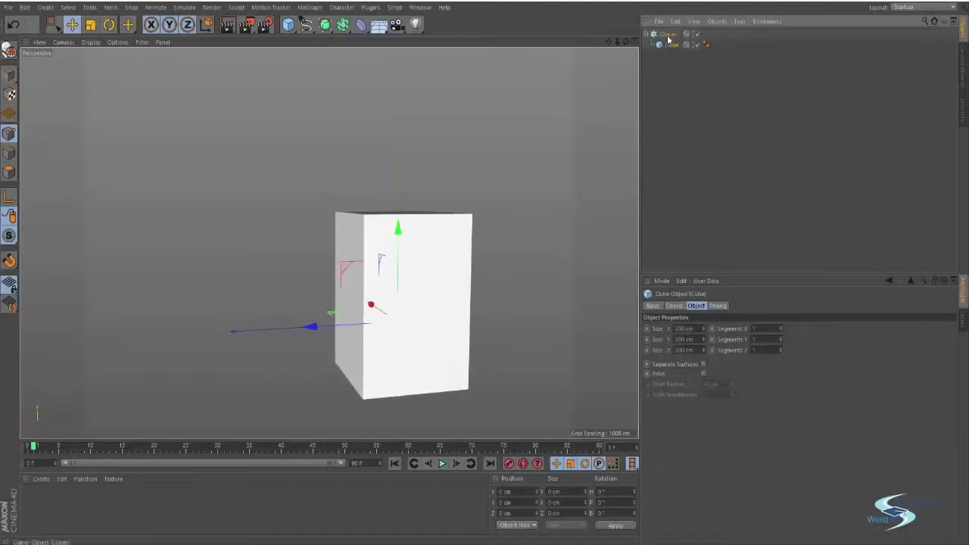
{"action": "left_click", "coordinate": [667, 35]}
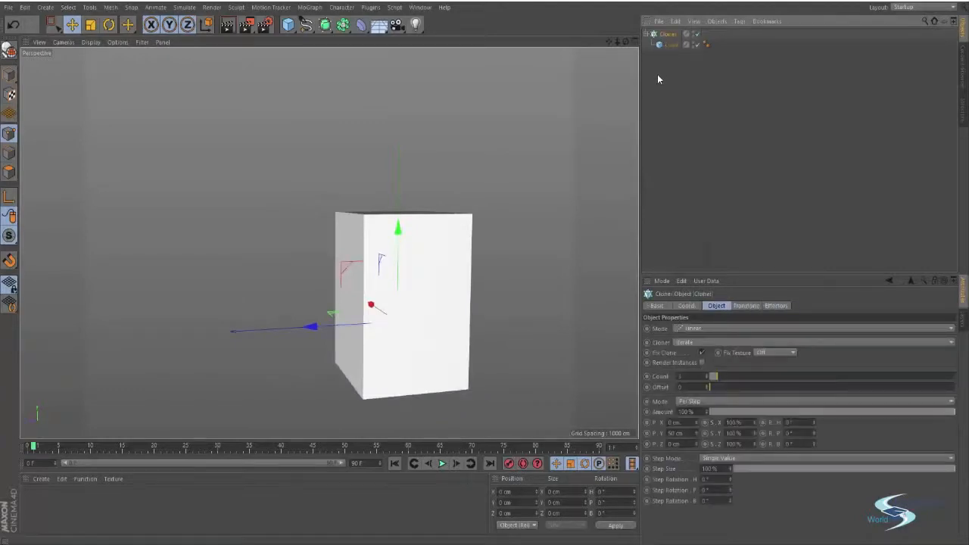
{"action": "left_click", "coordinate": [656, 305]}
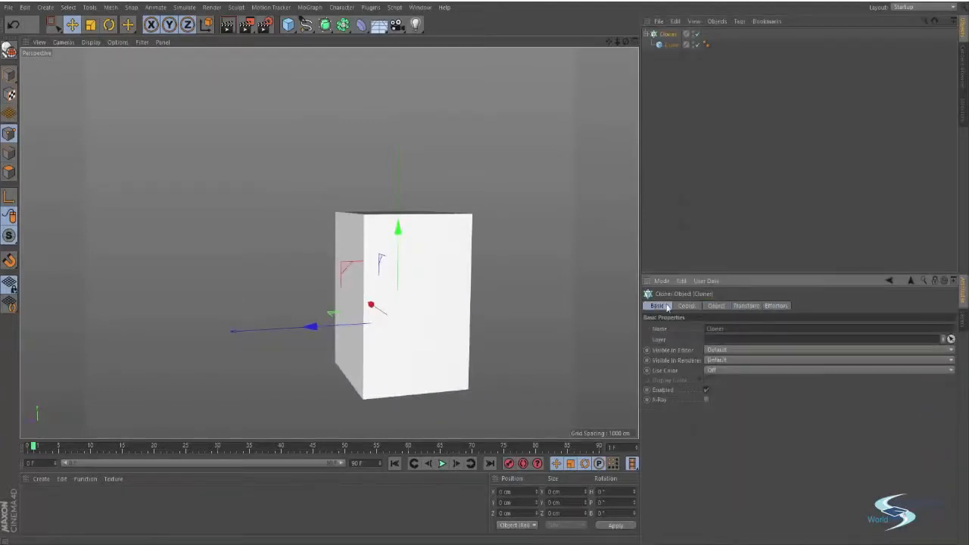
{"action": "left_click", "coordinate": [716, 305]}
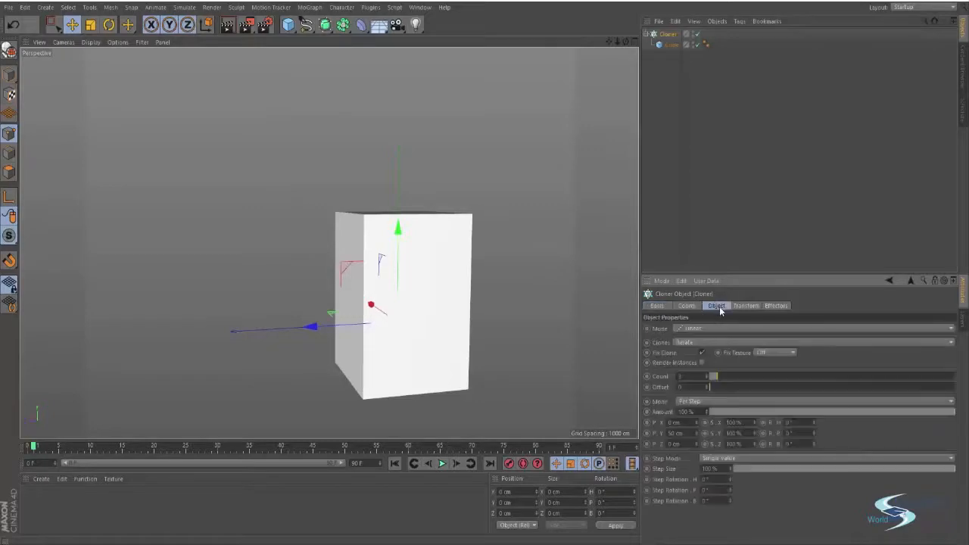
{"action": "left_click", "coordinate": [676, 175]}
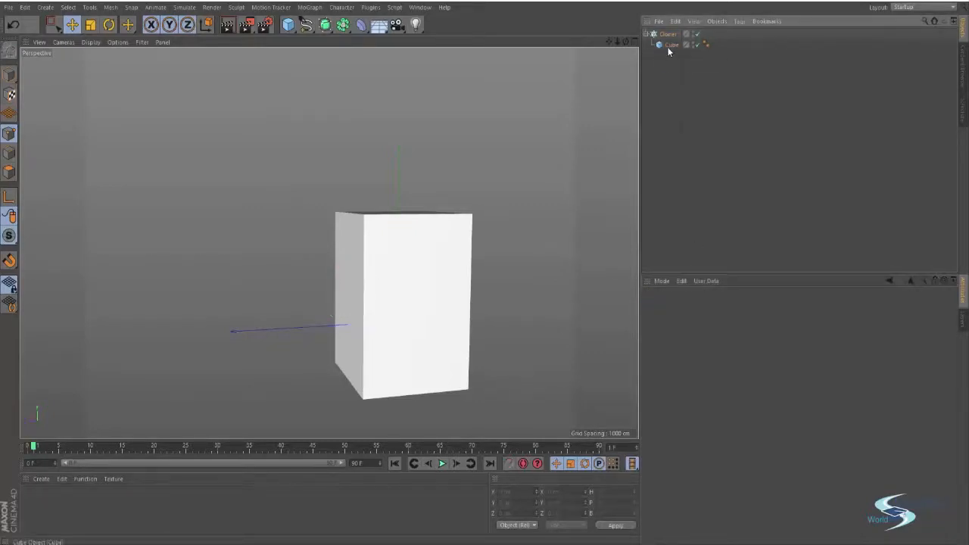
{"action": "left_click", "coordinate": [668, 45]}
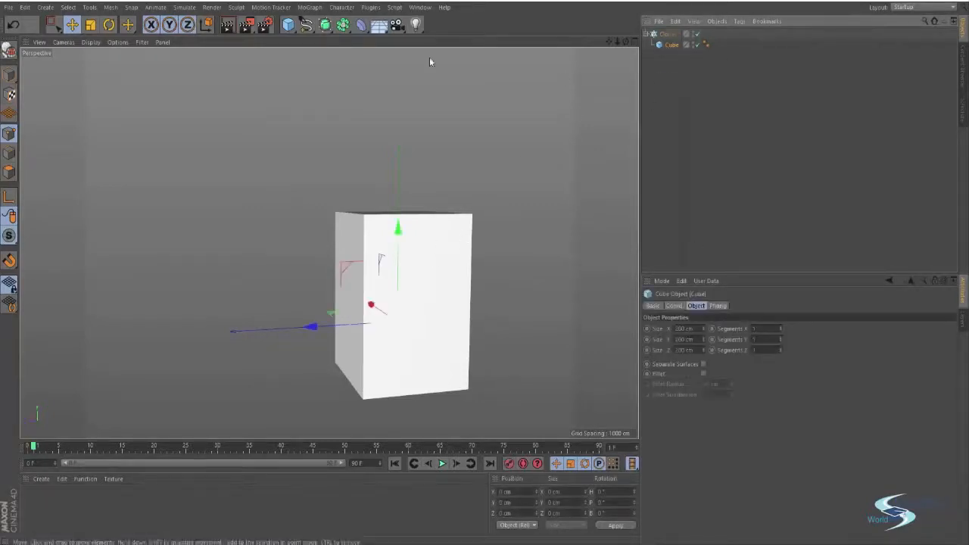
Step: Add a second, standalone cube and move it along the Z axis beside the cloned cubes
{"action": "left_click", "coordinate": [288, 24]}
{"action": "left_click_drag", "start_coordinate": [307, 331], "coordinate": [194, 317]}
{"action": "left_click_drag", "start_coordinate": [388, 245], "coordinate": [400, 299], "text": "alt"}
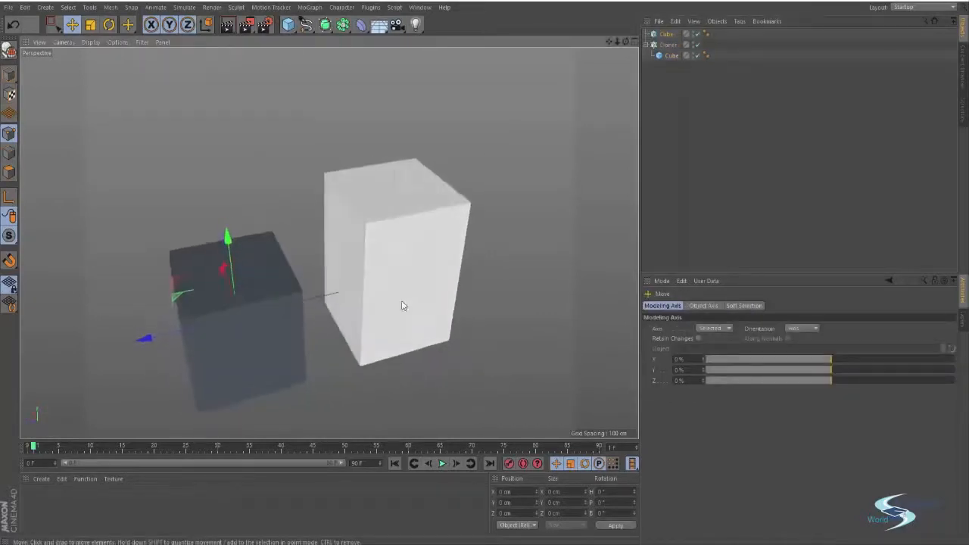
Step: Keep the cloner's clone distribution on Iterate and raise its per-step Y position to about 253 cm
{"action": "left_click", "coordinate": [668, 44]}
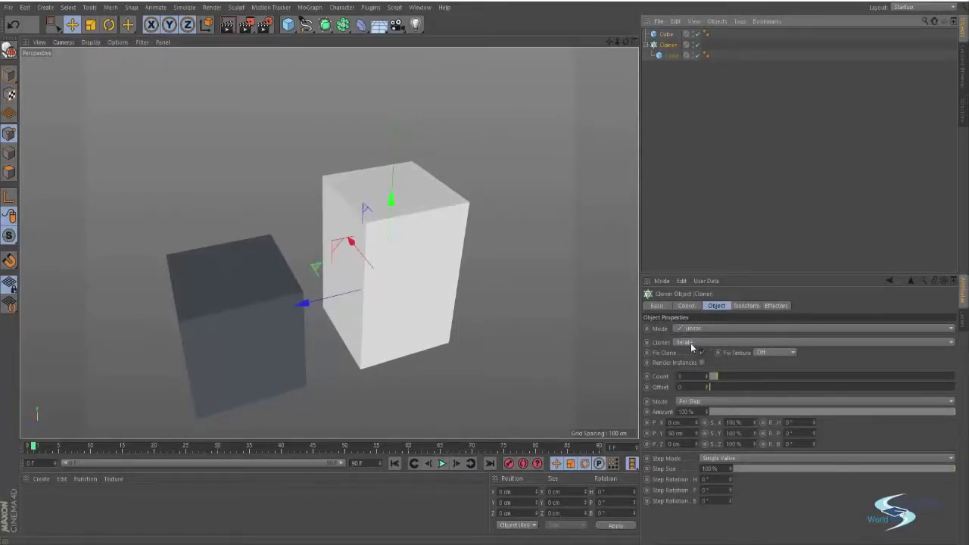
{"action": "left_click", "coordinate": [690, 343]}
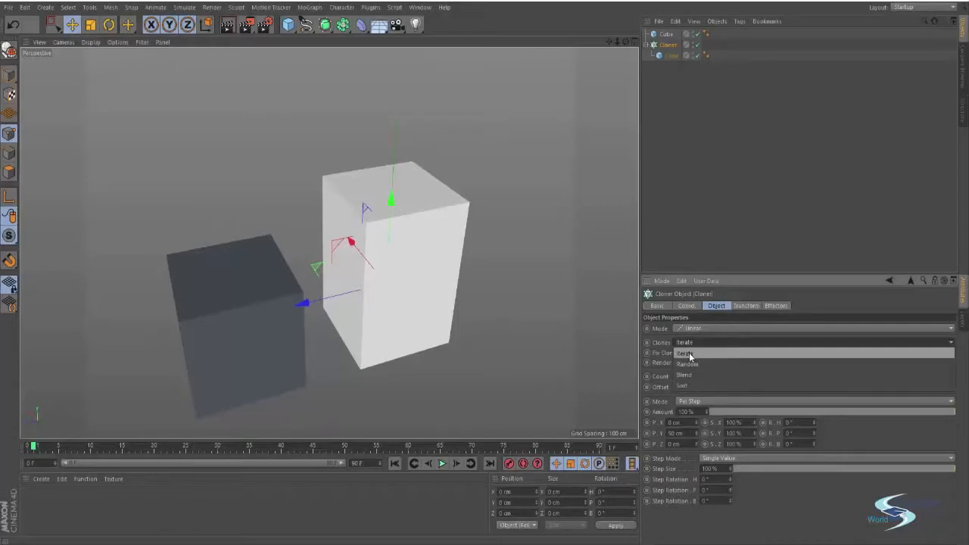
{"action": "left_click", "coordinate": [689, 353]}
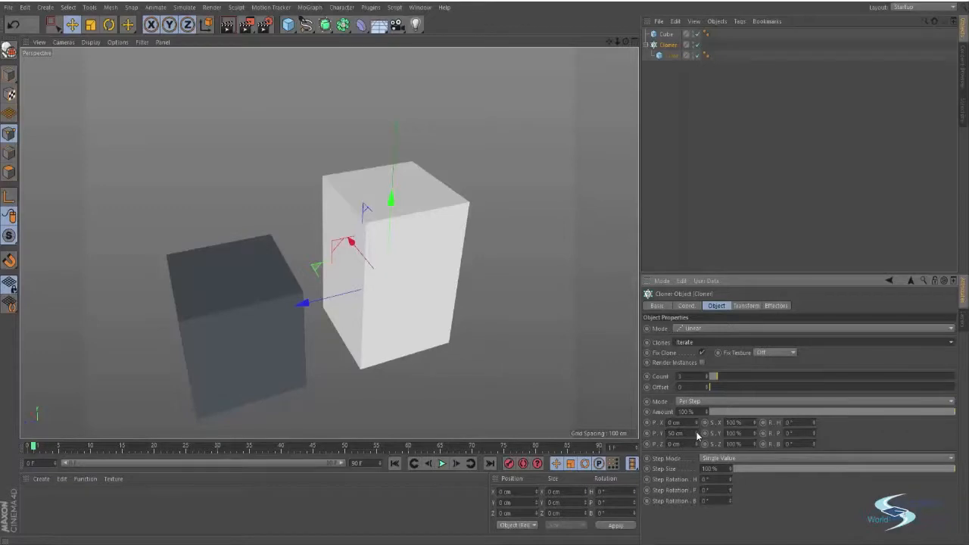
{"action": "left_click_drag", "start_coordinate": [697, 436], "coordinate": [697, 375]}
{"action": "scroll", "coordinate": [383, 126], "scroll_direction": "down", "scroll_amount": 2}
{"action": "middle_click_drag", "start_coordinate": [383, 125], "coordinate": [338, 325], "text": "alt"}
{"action": "mouse_move", "coordinate": [338, 325]}
{"action": "left_mouse_down", "text": "alt"}
{"action": "mouse_move", "coordinate": [359, 270]}
{"action": "mouse_move", "coordinate": [404, 216]}
{"action": "mouse_move", "coordinate": [426, 241]}
{"action": "left_mouse_up", "text": "alt"}
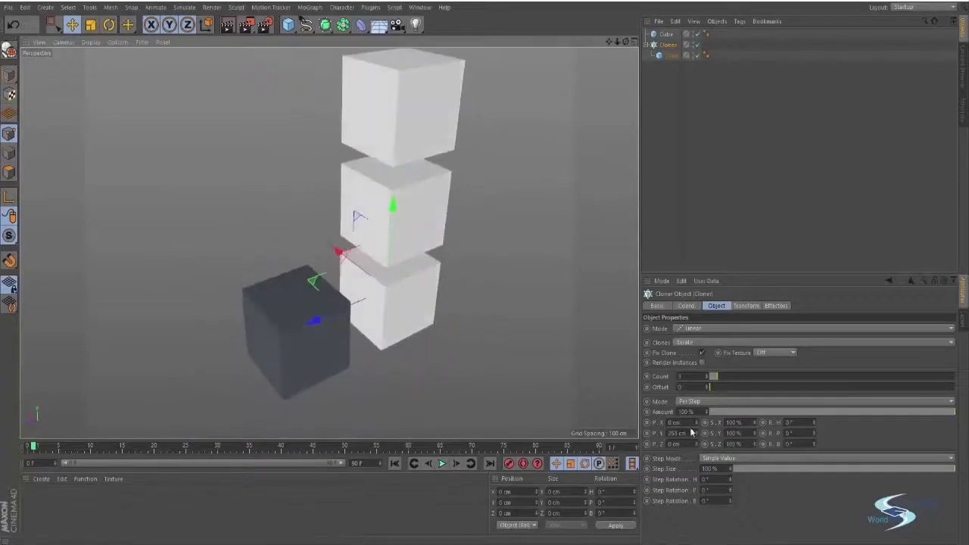
Step: Lower the cloner's per-step Y position to about 205 cm so the stacked cubes sit close together
{"action": "left_click", "coordinate": [666, 34]}
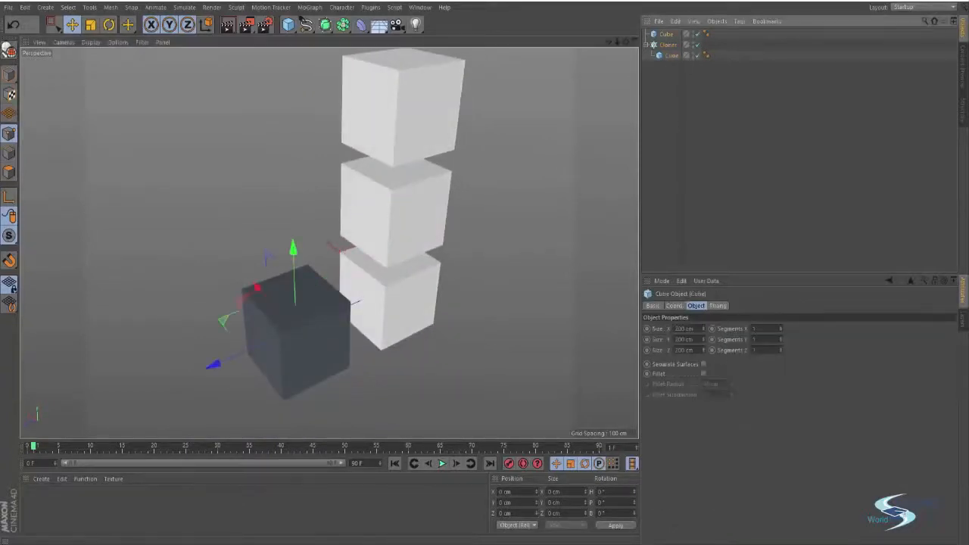
{"action": "left_click", "coordinate": [668, 45]}
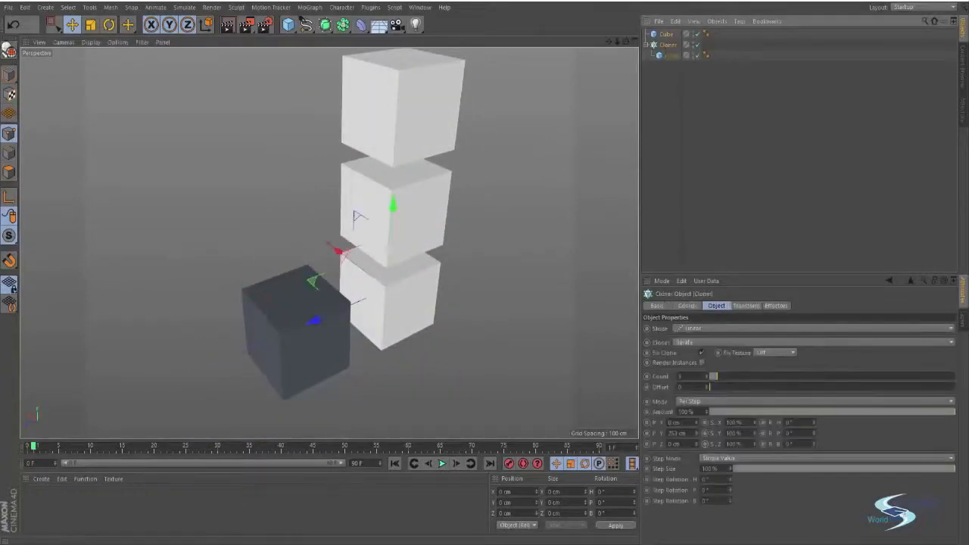
{"action": "left_click_drag", "start_coordinate": [695, 437], "coordinate": [696, 455]}
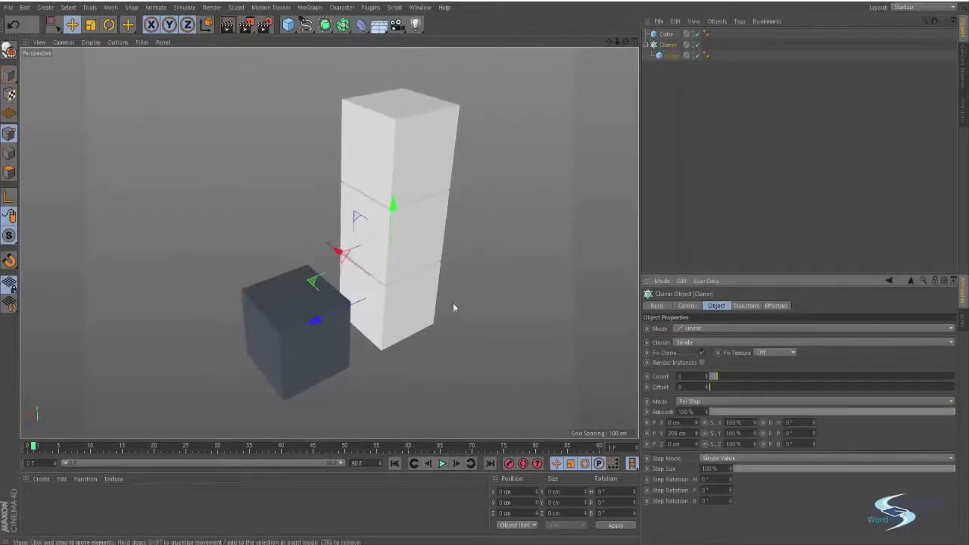
{"action": "left_click_drag", "start_coordinate": [455, 305], "coordinate": [385, 220], "text": "alt"}
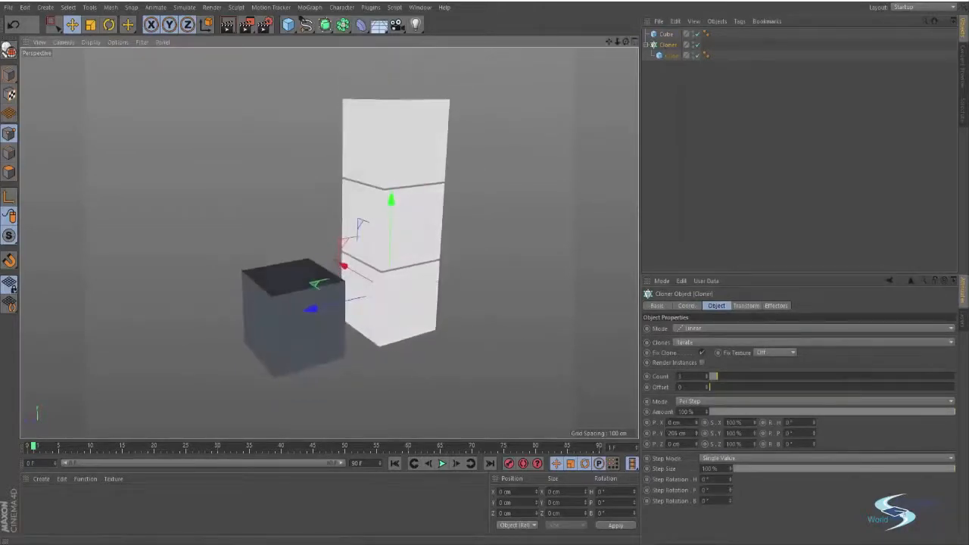
Step: Set the cloner's per-step Y position to 0 cm and its per-step X position to 210 cm
{"action": "left_click", "coordinate": [676, 433]}
{"action": "type", "text": "0"}
{"action": "key", "text": "Return"}
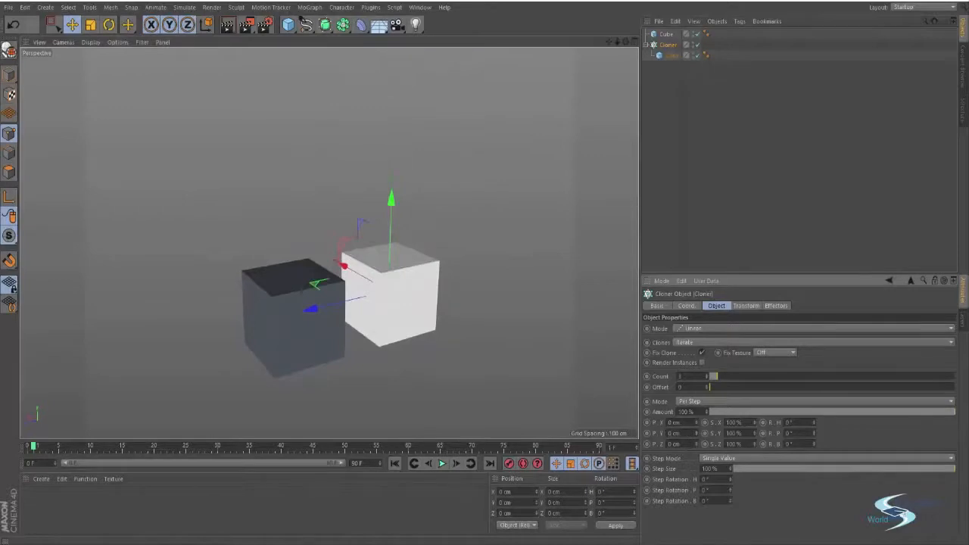
{"action": "mouse_move", "coordinate": [695, 422]}
{"action": "left_mouse_down"}
{"action": "mouse_move", "coordinate": [723, 417]}
{"action": "mouse_move", "coordinate": [699, 429]}
{"action": "left_mouse_up"}
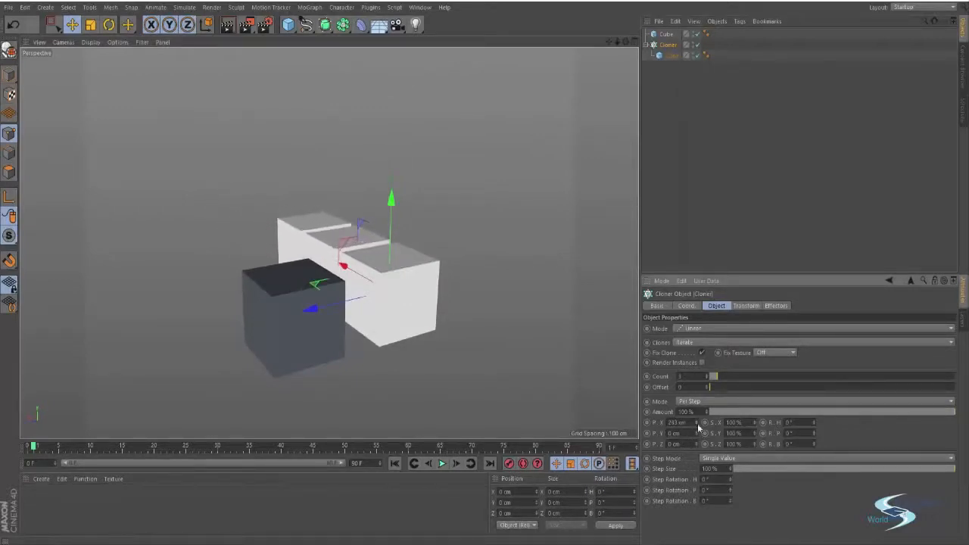
{"action": "double_click", "coordinate": [682, 422]}
{"action": "type", "text": "210"}
{"action": "key", "text": "Return"}
{"action": "mouse_move", "coordinate": [523, 319]}
{"action": "left_mouse_down", "text": "alt"}
{"action": "mouse_move", "coordinate": [379, 383]}
{"action": "mouse_move", "coordinate": [266, 377]}
{"action": "left_mouse_up", "text": "alt"}
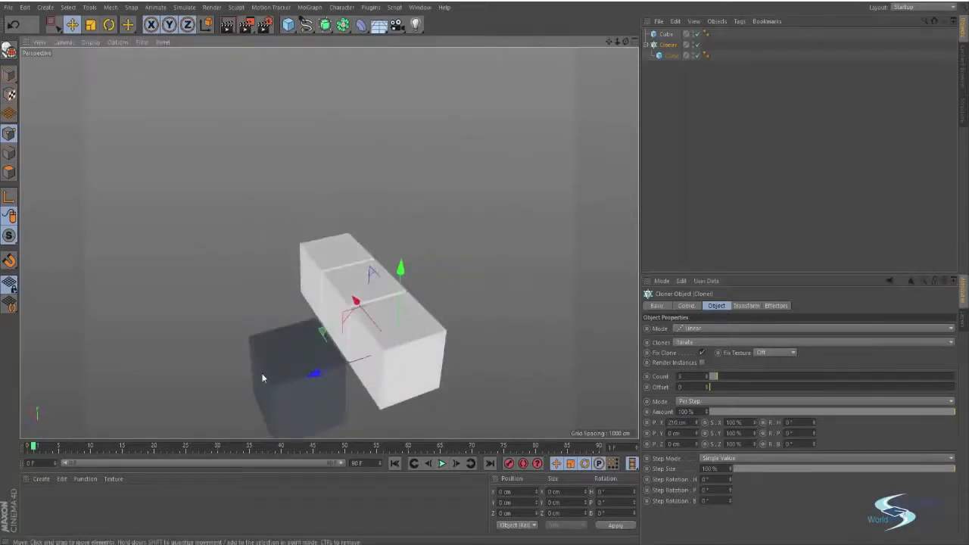
Step: Delete the standalone cube outside the cloner and select the cloner
{"action": "left_click", "coordinate": [663, 34]}
{"action": "key", "text": "Delete"}
{"action": "left_click", "coordinate": [664, 35]}
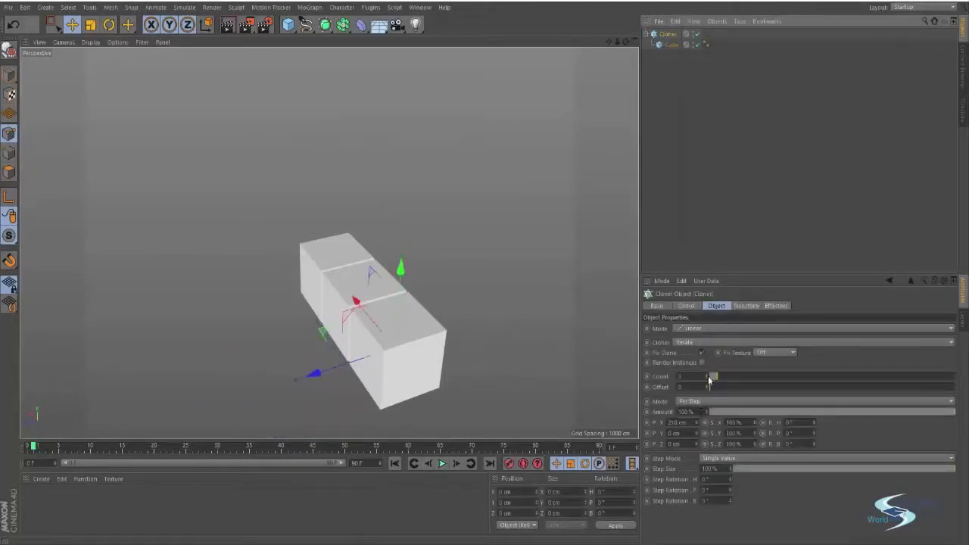
Step: Set the linear cloner's count to 40 to extend the row of cubes
{"action": "left_click_drag", "start_coordinate": [717, 377], "coordinate": [785, 376]}
{"action": "left_click_drag", "start_coordinate": [390, 288], "coordinate": [373, 277], "text": "alt"}
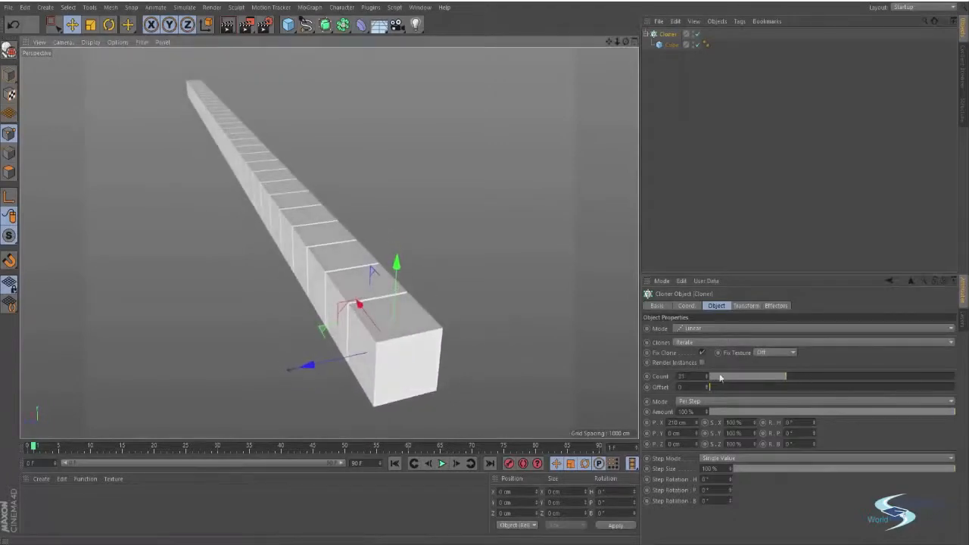
{"action": "left_click_drag", "start_coordinate": [686, 376], "coordinate": [644, 379]}
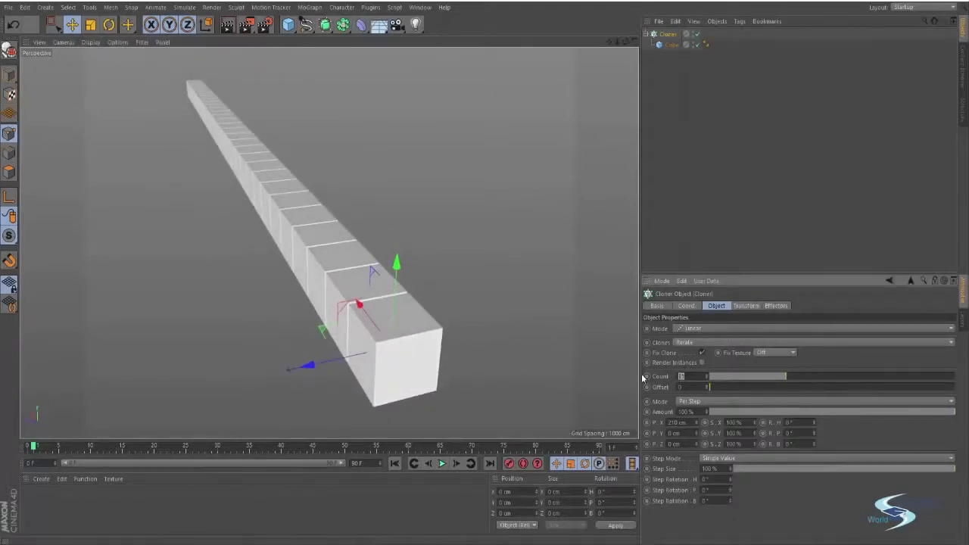
{"action": "type", "text": "40"}
{"action": "key", "text": "Return"}
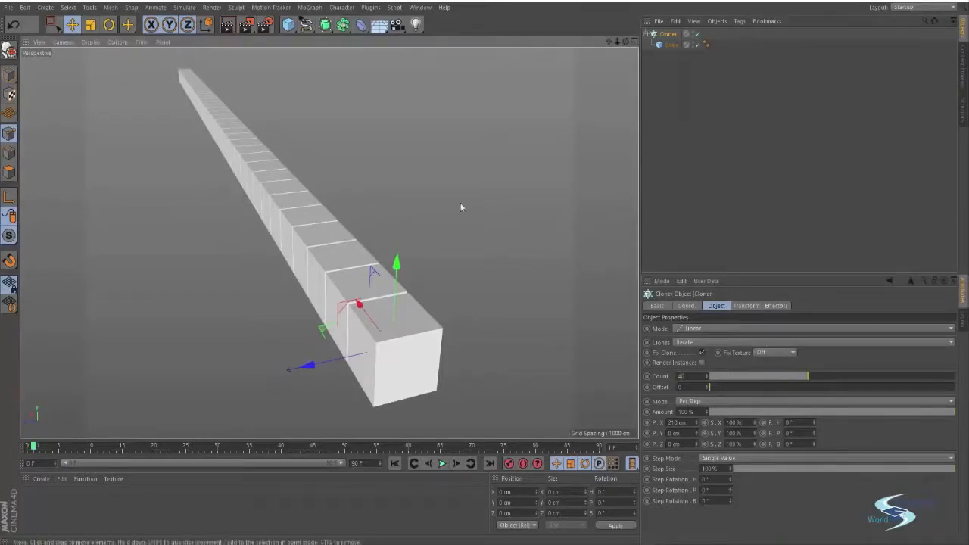
{"action": "left_click_drag", "start_coordinate": [460, 208], "coordinate": [402, 219], "text": "alt"}
{"action": "left_click_drag", "start_coordinate": [332, 215], "coordinate": [357, 219], "text": "alt"}
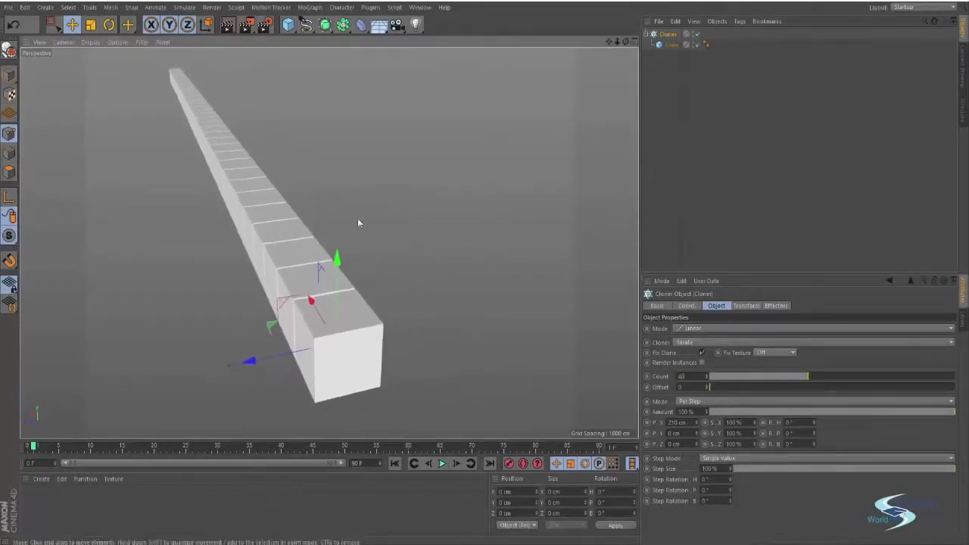
Step: Leave the clone distribution on Iterate and switch the cloner's mode from Linear to Radial
{"action": "left_click", "coordinate": [690, 343]}
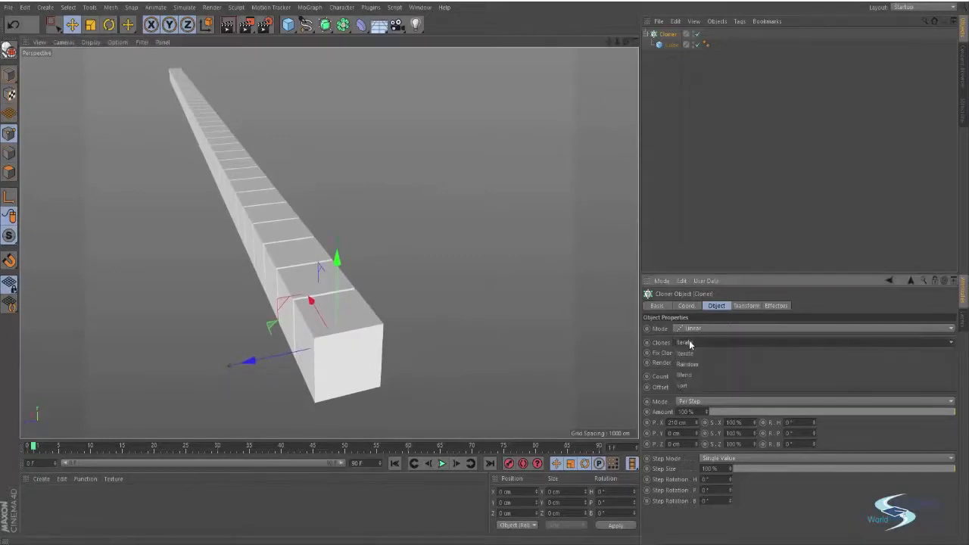
{"action": "left_click", "coordinate": [690, 342]}
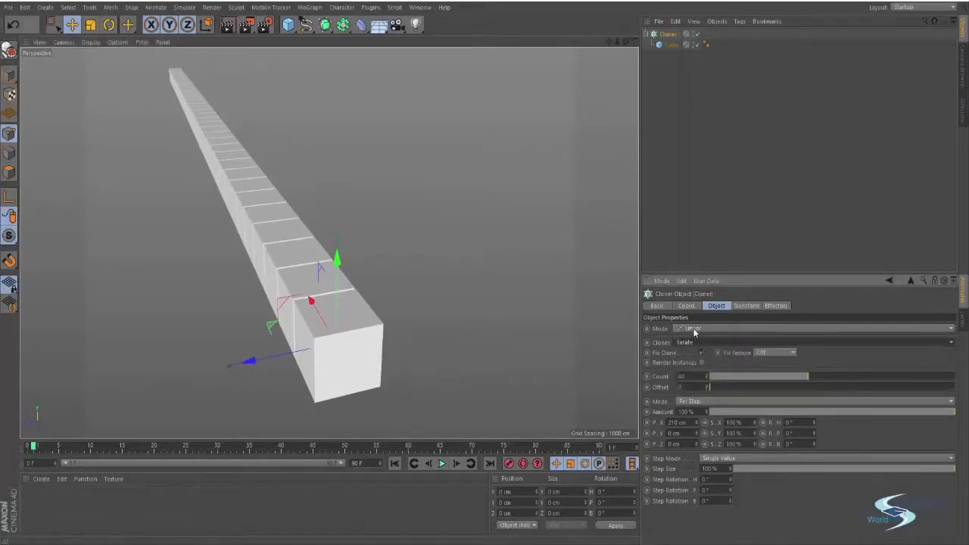
{"action": "left_click", "coordinate": [693, 330]}
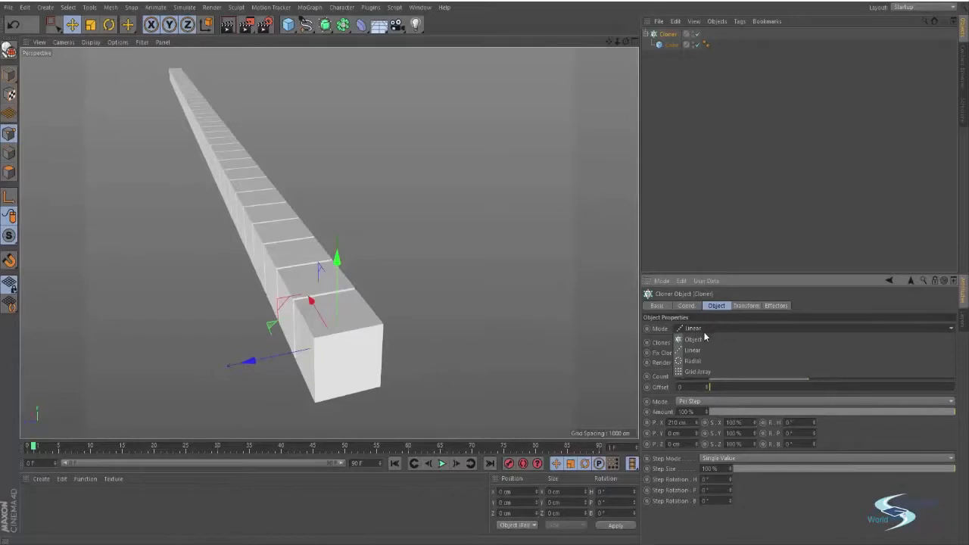
{"action": "left_click", "coordinate": [693, 361]}
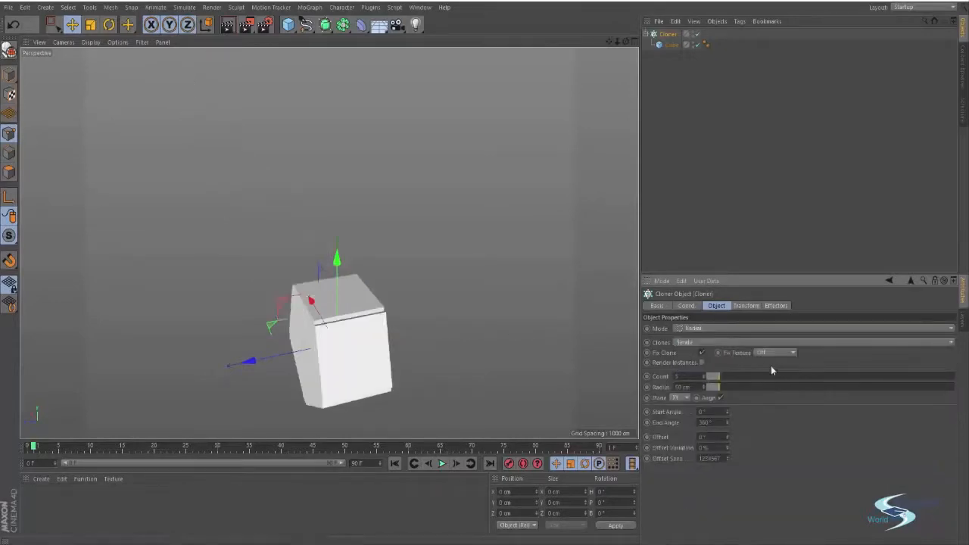
Step: Arrange the cubes in a ring by setting the radial cloner's count to 10 and radius to about 570 cm
{"action": "left_click_drag", "start_coordinate": [717, 387], "coordinate": [755, 387]}
{"action": "left_click_drag", "start_coordinate": [394, 333], "coordinate": [356, 327], "text": "alt"}
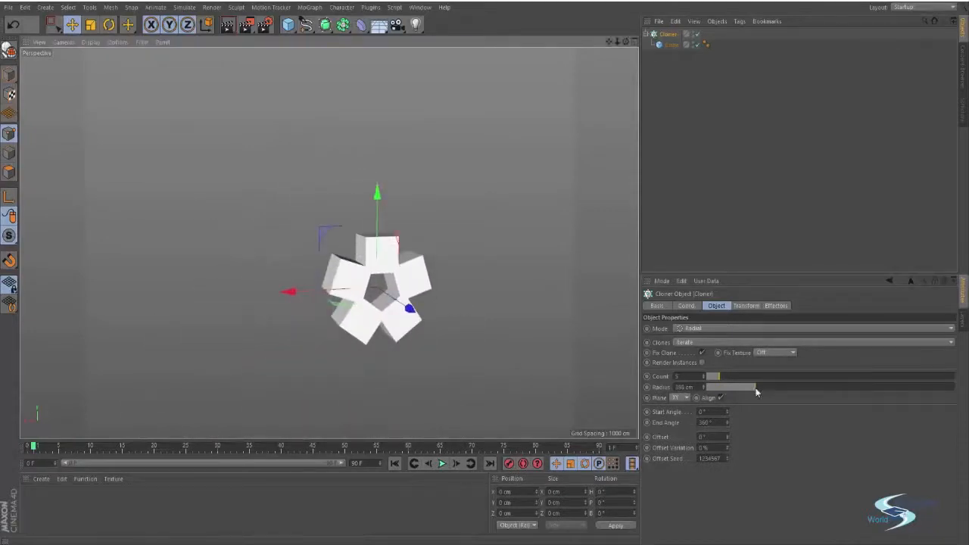
{"action": "left_click_drag", "start_coordinate": [755, 387], "coordinate": [731, 370]}
{"action": "left_click_drag", "start_coordinate": [792, 385], "coordinate": [849, 391]}
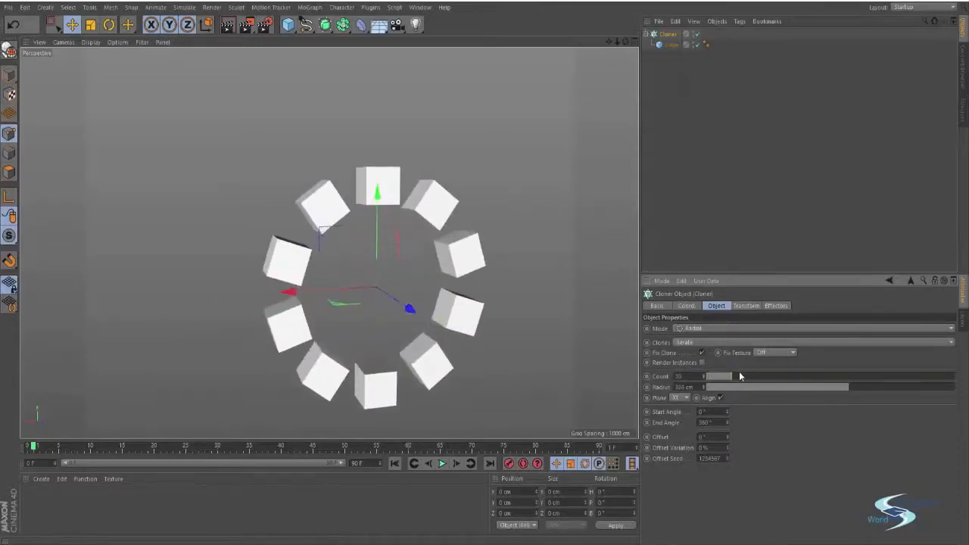
Step: Add a few more clones to the radial ring, and switch the cloner's mode to Grid Array
{"action": "left_click_drag", "start_coordinate": [740, 376], "coordinate": [739, 376]}
{"action": "left_click", "coordinate": [688, 329]}
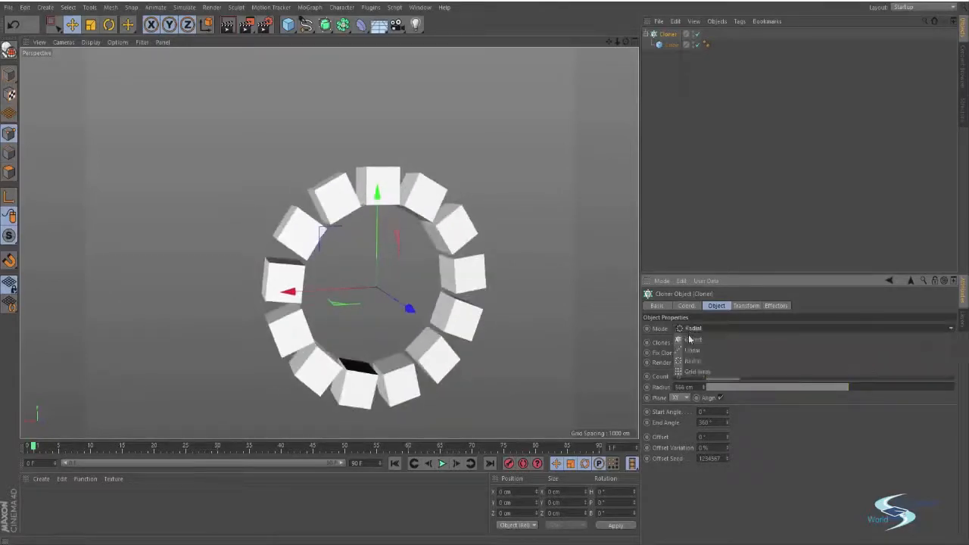
{"action": "left_click", "coordinate": [689, 371]}
{"action": "left_click_drag", "start_coordinate": [448, 290], "coordinate": [546, 351], "text": "alt"}
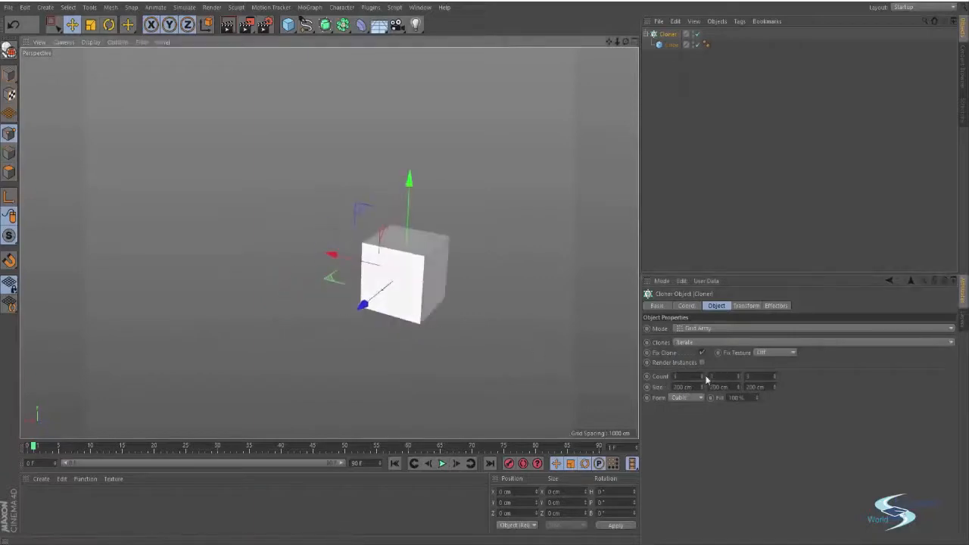
Step: Enlarge the grid array to about 1170 × 875 × 900 cm and set its count to 5 × 4 × 5
{"action": "left_click_drag", "start_coordinate": [702, 387], "coordinate": [774, 379]}
{"action": "left_click", "coordinate": [740, 376]}
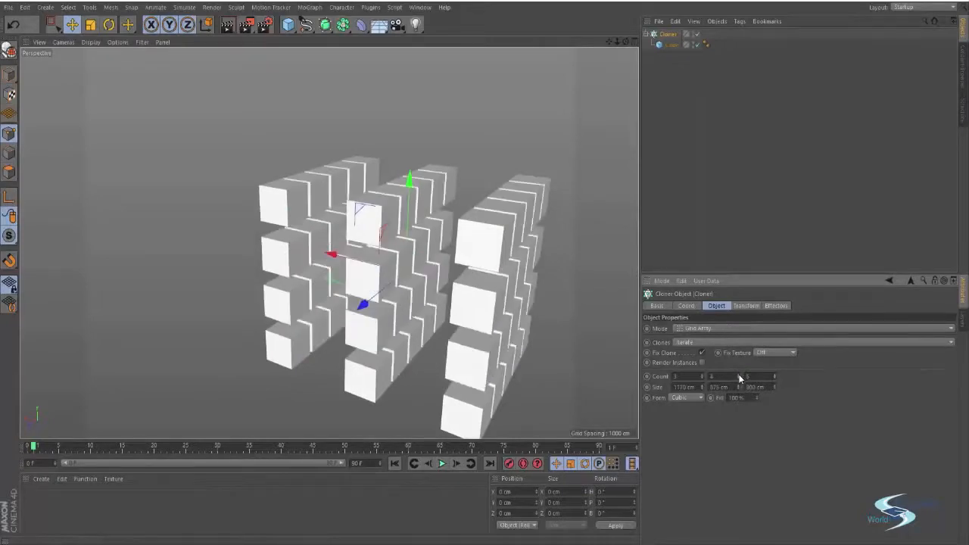
{"action": "left_click", "coordinate": [703, 376]}
{"action": "left_click", "coordinate": [702, 376]}
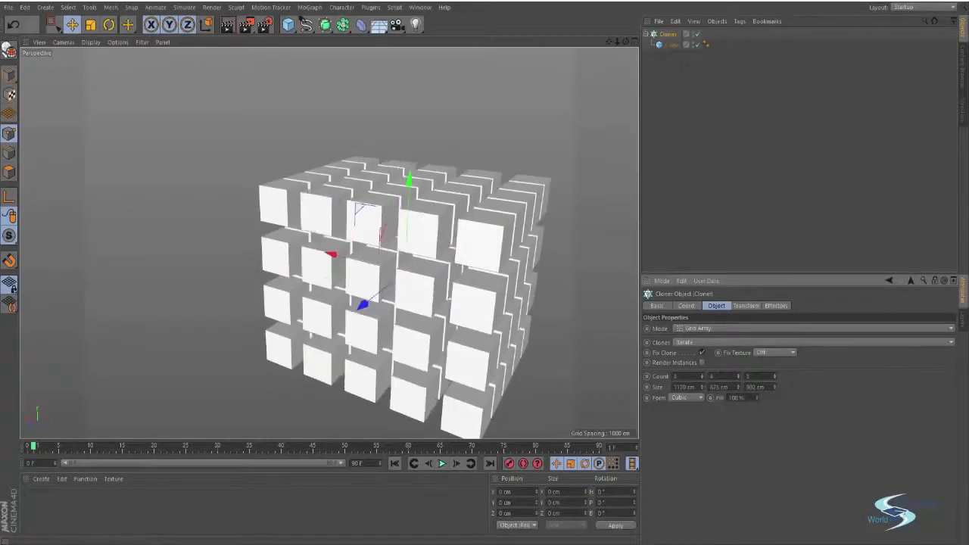
Step: Render the cube grid in the viewport and check the Ambient Occlusion entry in the render settings
{"action": "mouse_move", "coordinate": [610, 224]}
{"action": "left_mouse_down", "text": "alt"}
{"action": "mouse_move", "coordinate": [406, 207]}
{"action": "mouse_move", "coordinate": [383, 246]}
{"action": "mouse_move", "coordinate": [412, 219]}
{"action": "left_mouse_up", "text": "alt"}
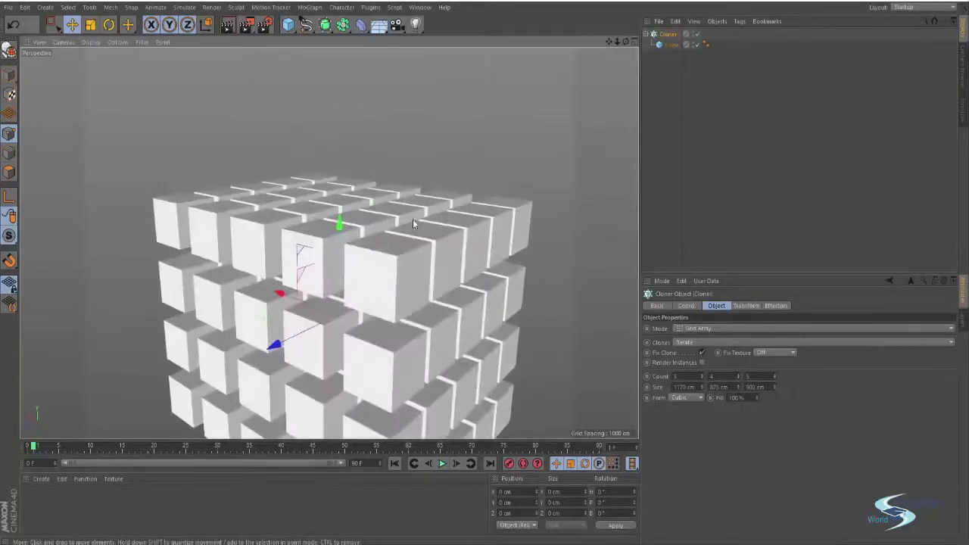
{"action": "key", "text": "ctrl+r"}
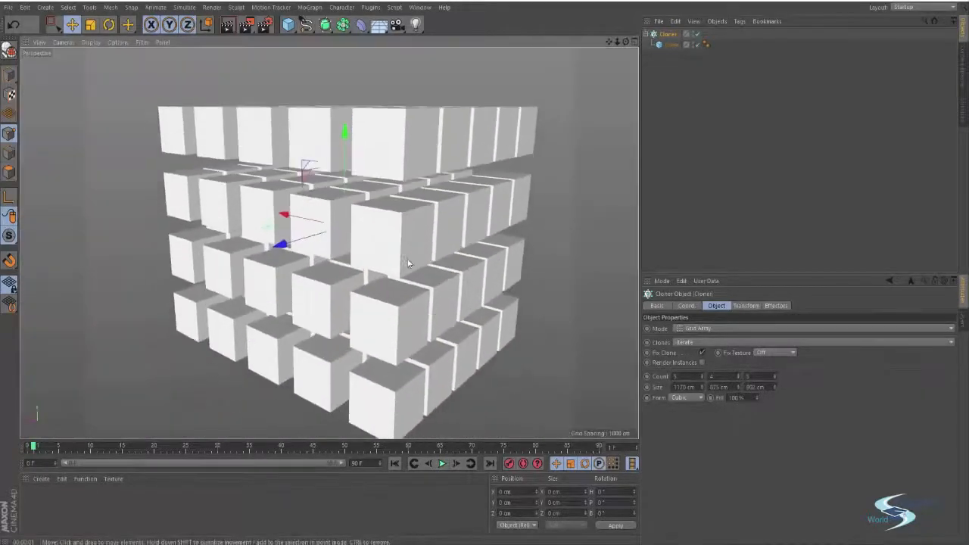
{"action": "left_click", "coordinate": [264, 24]}
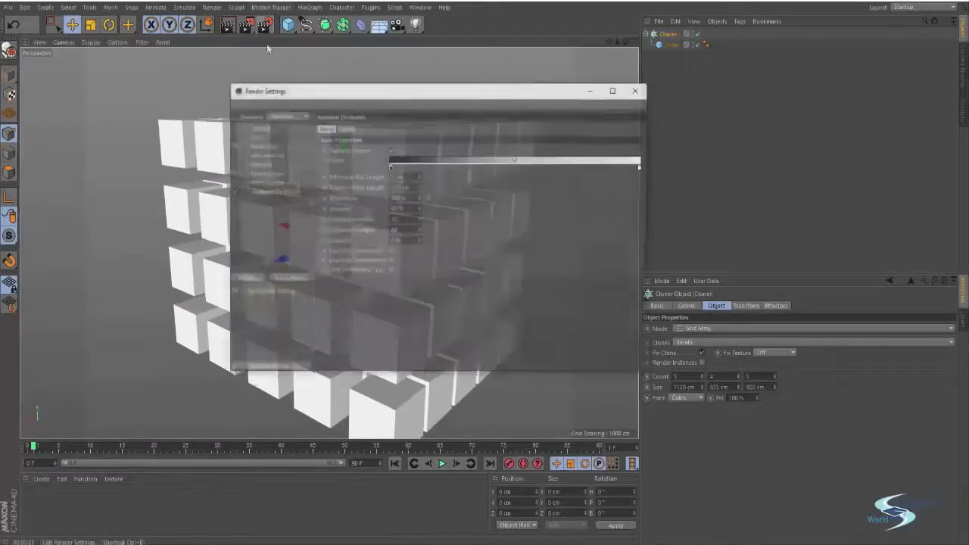
{"action": "left_click", "coordinate": [640, 90]}
{"action": "left_click_drag", "start_coordinate": [531, 303], "coordinate": [542, 320], "text": "alt"}
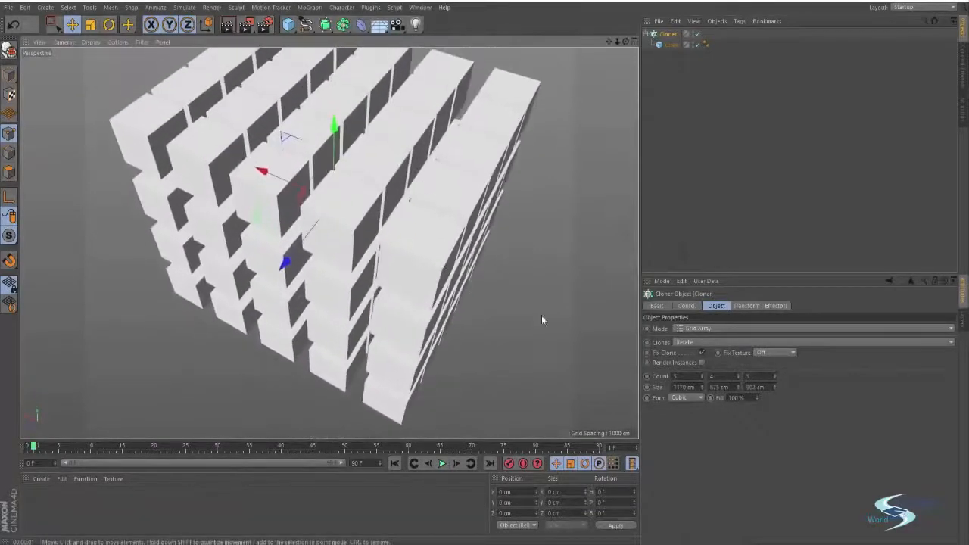
Step: Tighten the grid array to about 821 × 651 × 840 cm so only narrow gaps separate the cubes, and deselect it
{"action": "left_click_drag", "start_coordinate": [775, 389], "coordinate": [703, 402]}
{"action": "left_click", "coordinate": [675, 114]}
{"action": "left_click_drag", "start_coordinate": [409, 197], "coordinate": [359, 102], "text": "alt"}
Step: Add an area light and place it outside the cube grid, to one side of it
{"action": "left_click", "coordinate": [415, 24]}
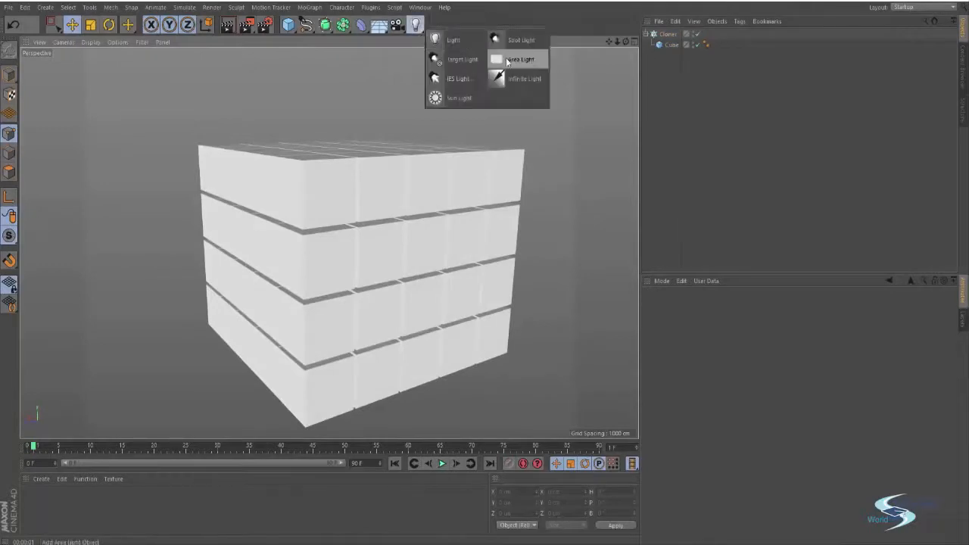
{"action": "left_click", "coordinate": [506, 62]}
{"action": "left_click_drag", "start_coordinate": [349, 264], "coordinate": [87, 95], "text": "alt"}
{"action": "key", "text": "r"}
{"action": "key", "text": "e"}
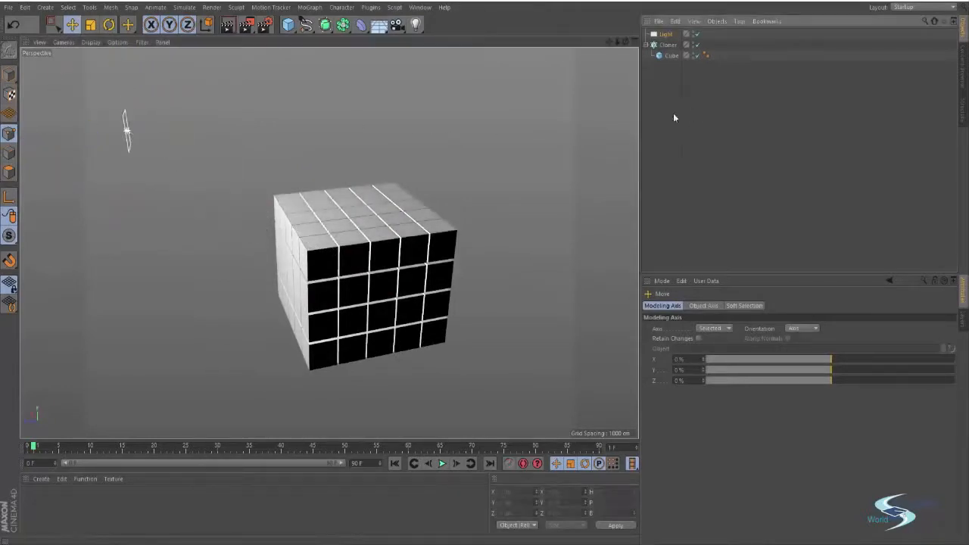
{"action": "left_click", "coordinate": [129, 120]}
{"action": "left_click_drag", "start_coordinate": [130, 117], "coordinate": [123, 151]}
Step: Render the lit cube grid in the viewport from two angles to examine the lighting in the gaps
{"action": "scroll", "coordinate": [376, 225], "scroll_direction": "up", "scroll_amount": 3}
{"action": "scroll", "coordinate": [376, 230], "scroll_direction": "up", "scroll_amount": 2}
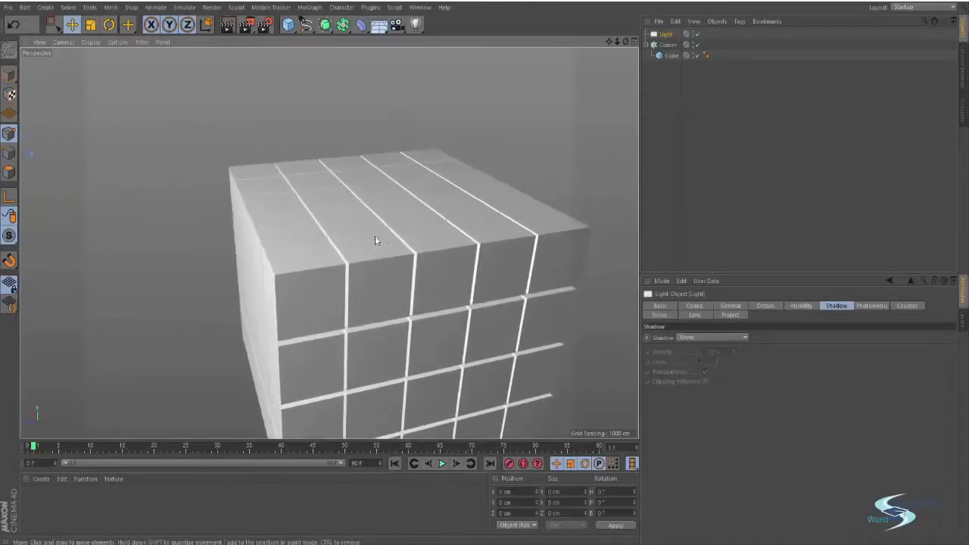
{"action": "key", "text": "ctrl+r"}
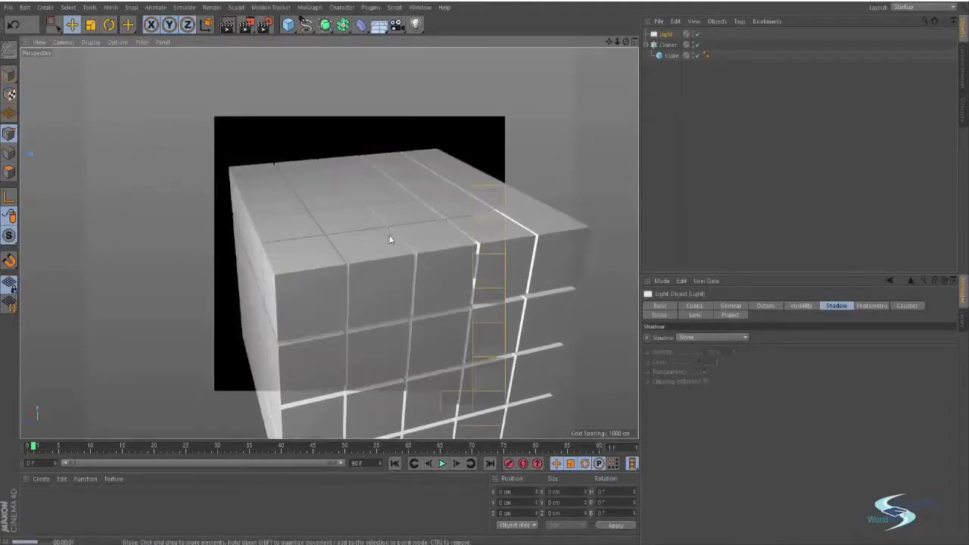
{"action": "left_click_drag", "start_coordinate": [341, 304], "coordinate": [466, 311], "text": "alt"}
{"action": "key", "text": "ctrl+r"}
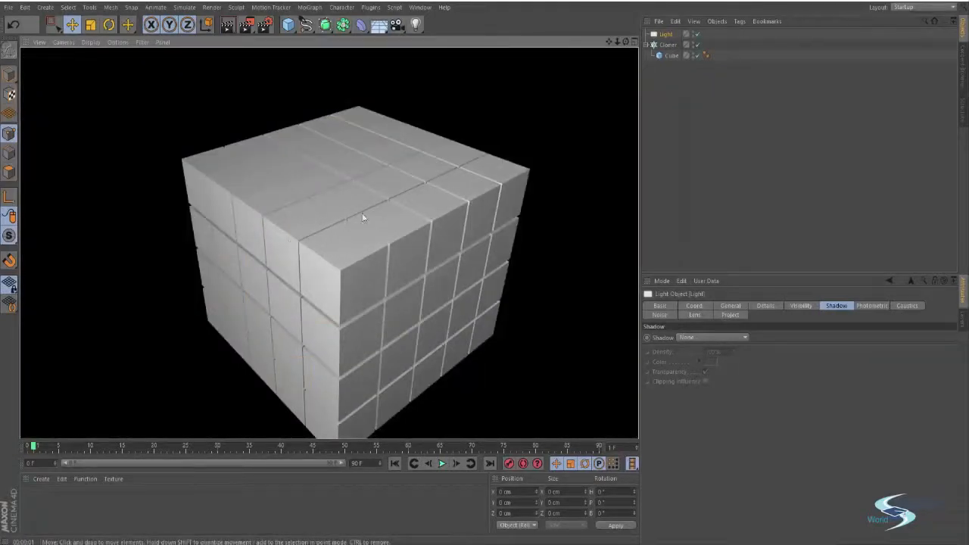
Step: Disable Ambient Occlusion in the render settings and render the cube grid for comparison
{"action": "left_click", "coordinate": [267, 25]}
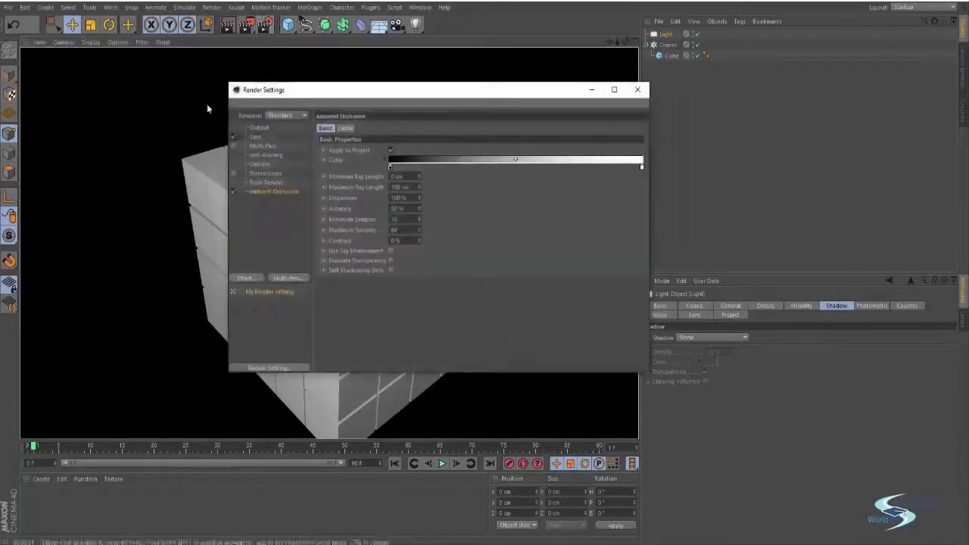
{"action": "left_click", "coordinate": [234, 190]}
{"action": "left_click", "coordinate": [641, 90]}
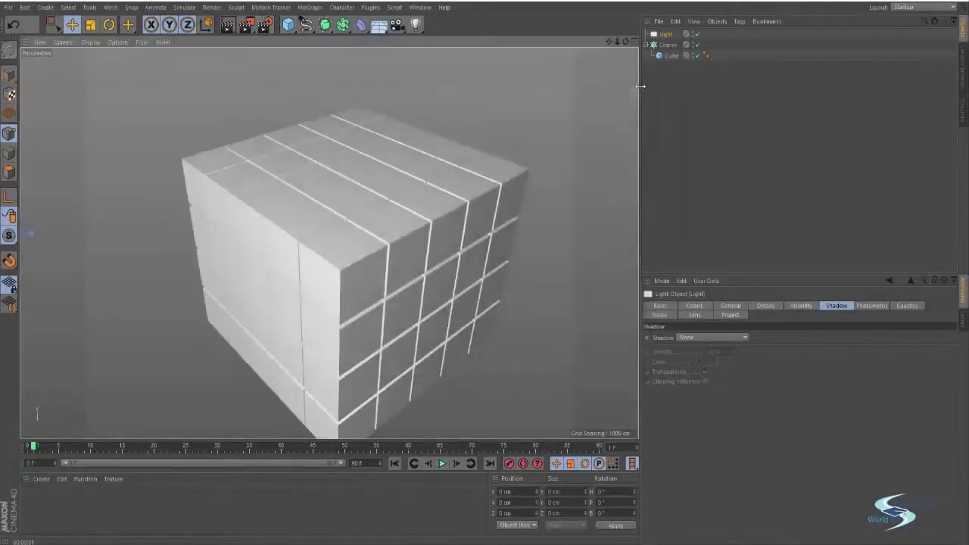
{"action": "key", "text": "ctrl+r"}
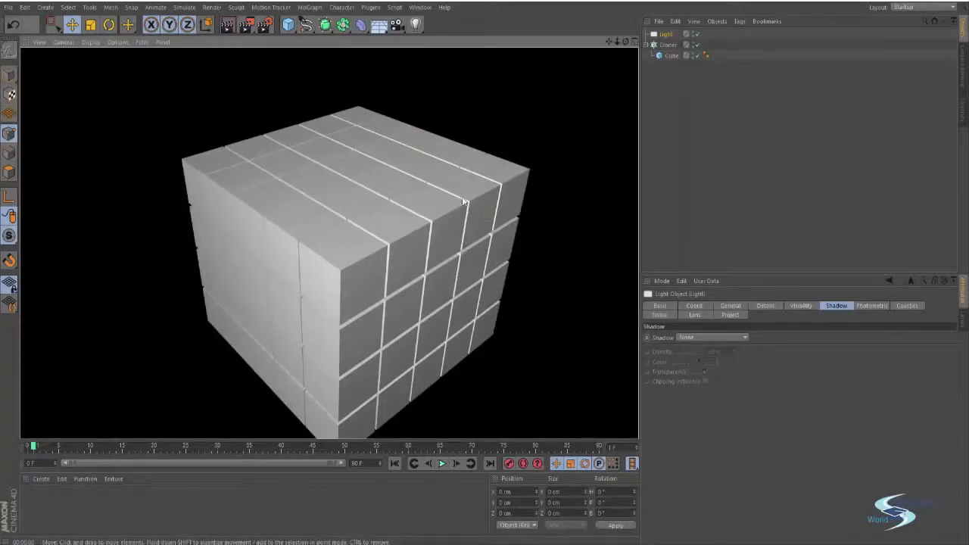
Step: Turn Ambient Occlusion back on in the render settings and render the cube grid again
{"action": "left_click", "coordinate": [264, 24]}
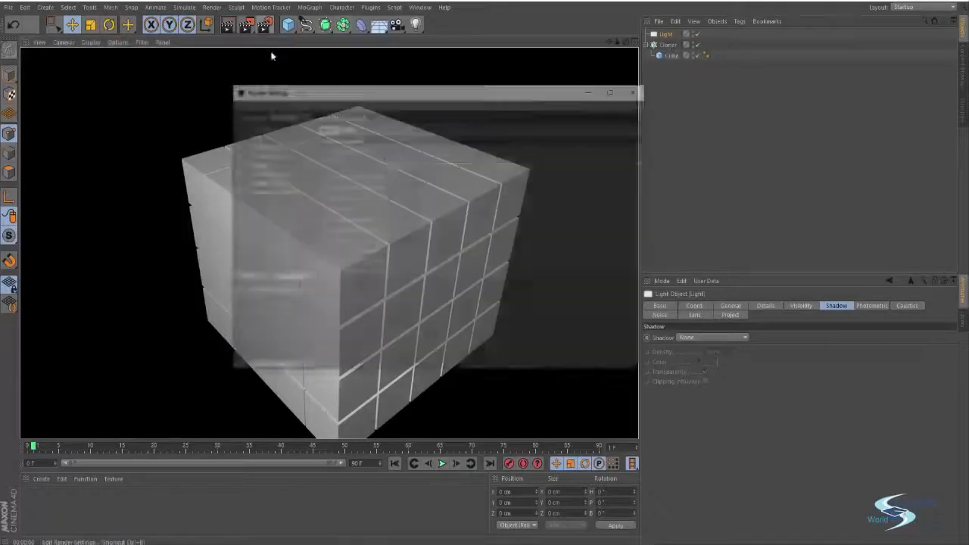
{"action": "left_click", "coordinate": [235, 191]}
{"action": "left_click", "coordinate": [636, 91]}
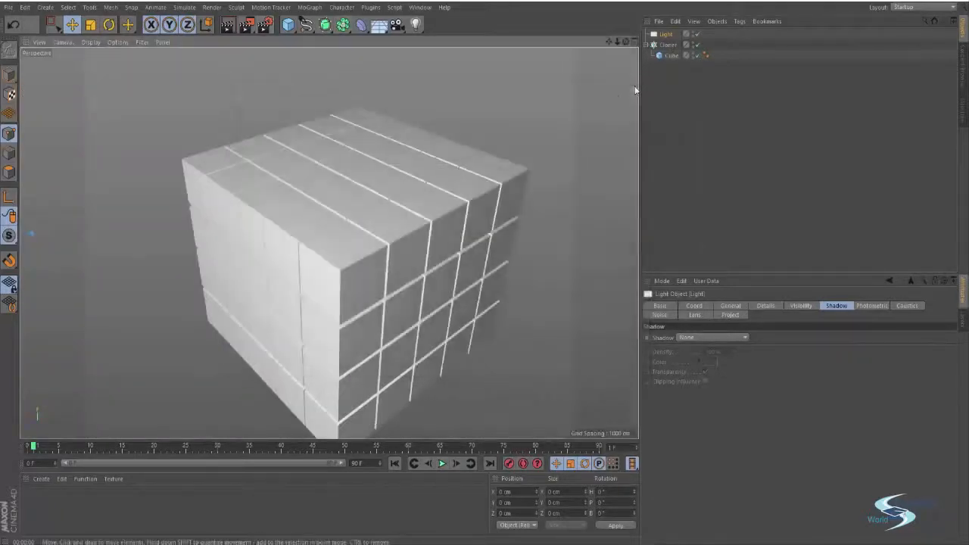
{"action": "key", "text": "ctrl+r"}
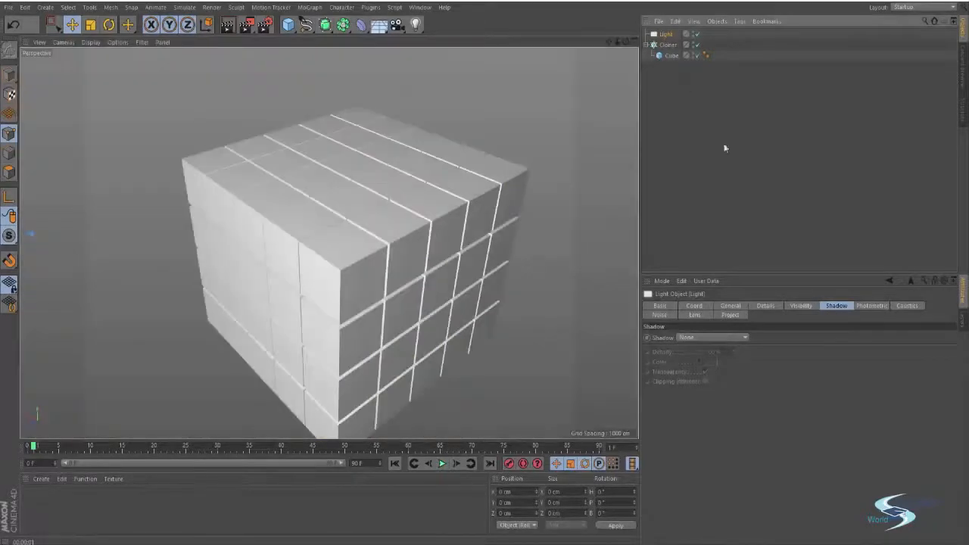
Step: Set the area light's shadow type to Area and render the viewport to check the shadows
{"action": "left_click", "coordinate": [697, 337]}
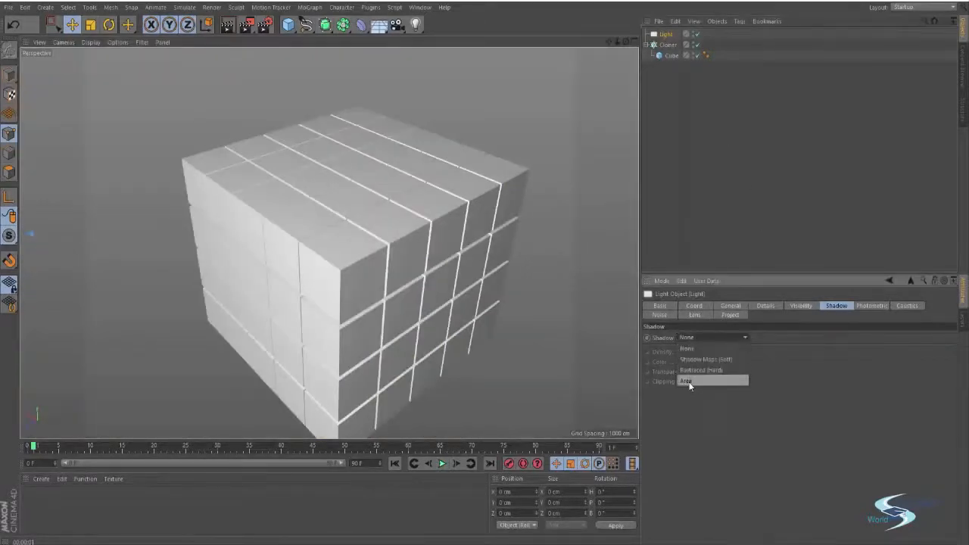
{"action": "left_click", "coordinate": [685, 381]}
{"action": "left_click", "coordinate": [784, 199]}
{"action": "key", "text": "ctrl+r"}
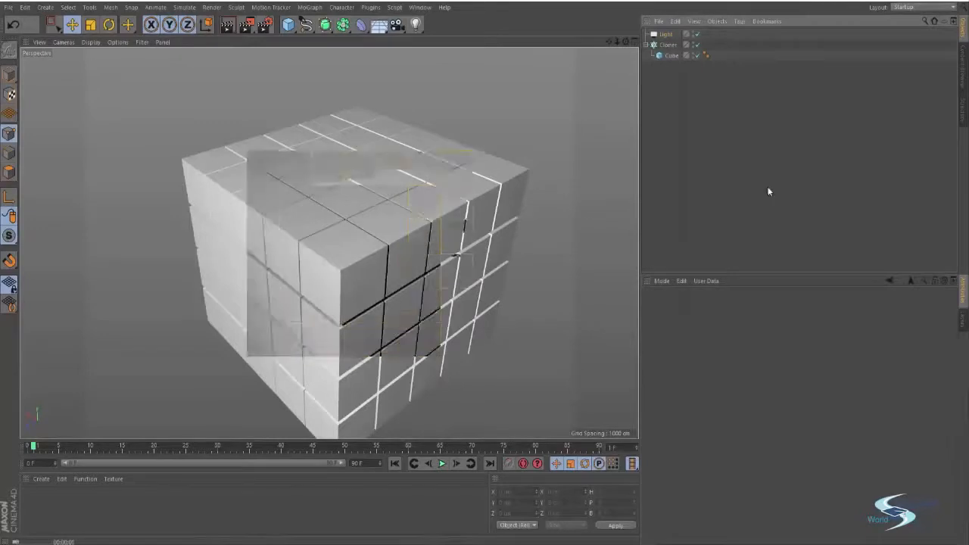
Step: Set the area light's shadow density to 70% and render the result in the viewport
{"action": "left_click", "coordinate": [664, 35]}
{"action": "left_click", "coordinate": [658, 354]}
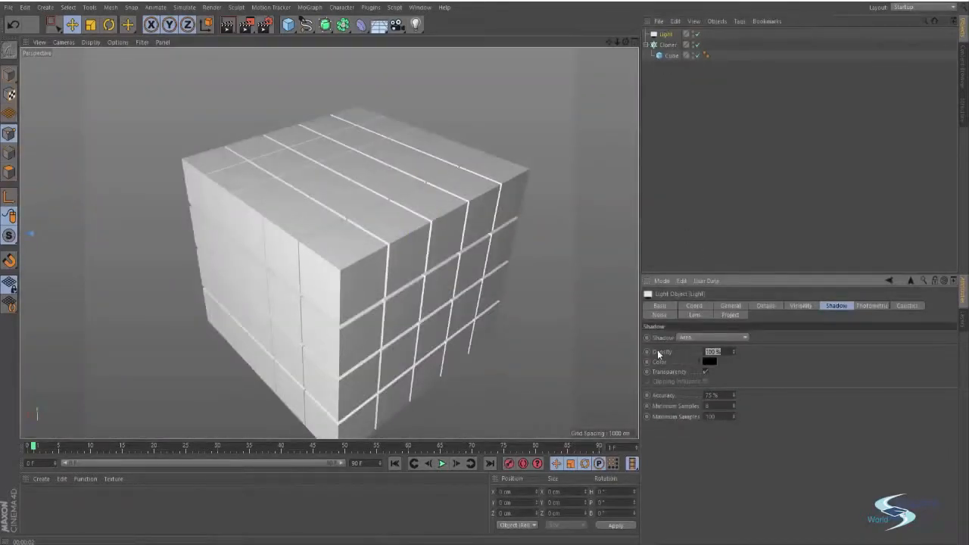
{"action": "key", "text": "ctrl+r"}
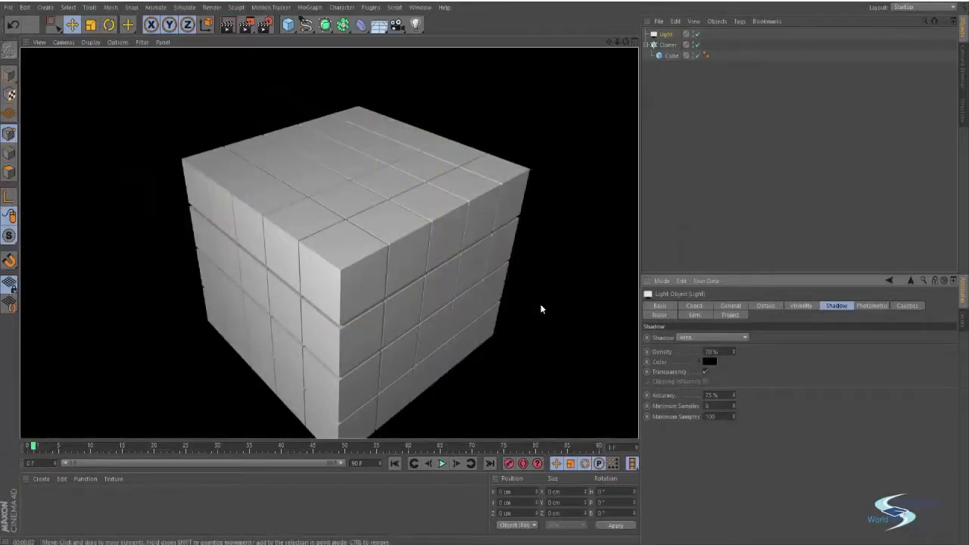
Step: Set the cloner's grid count to 40 × 1 × 40 to make a single flat layer of cubes
{"action": "left_click", "coordinate": [667, 45]}
{"action": "left_click_drag", "start_coordinate": [601, 105], "coordinate": [402, 227], "text": "alt"}
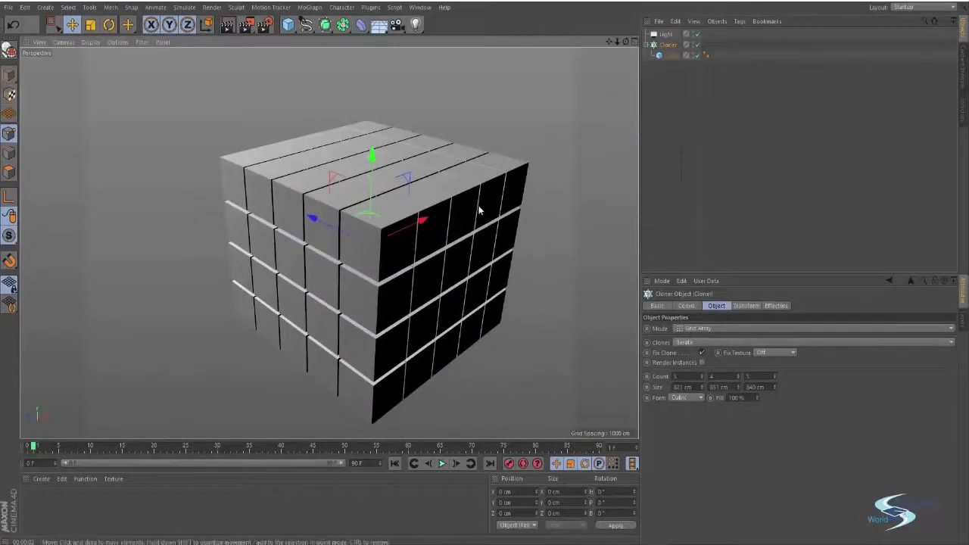
{"action": "left_click_drag", "start_coordinate": [478, 156], "coordinate": [417, 197], "text": "alt"}
{"action": "left_click", "coordinate": [712, 377]}
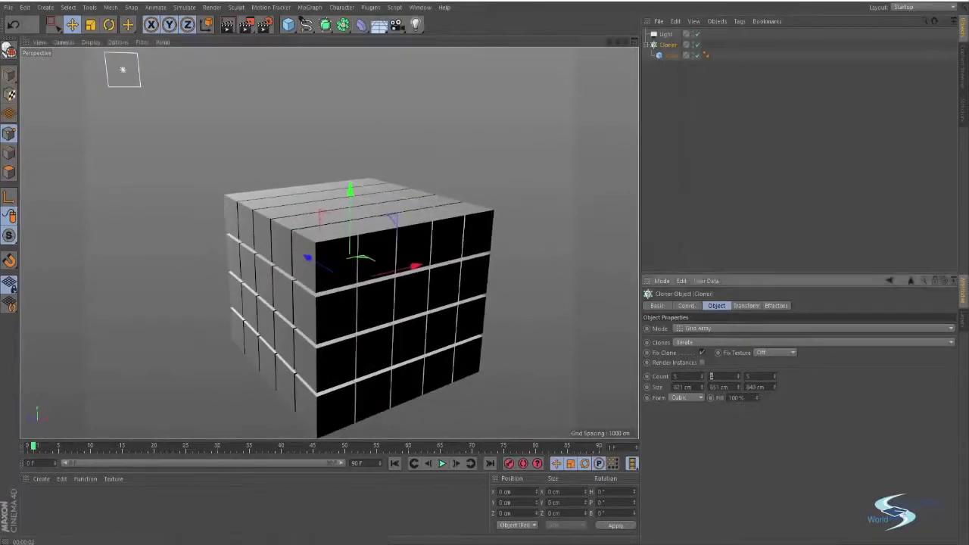
{"action": "type", "text": "1"}
{"action": "key", "text": "Return"}
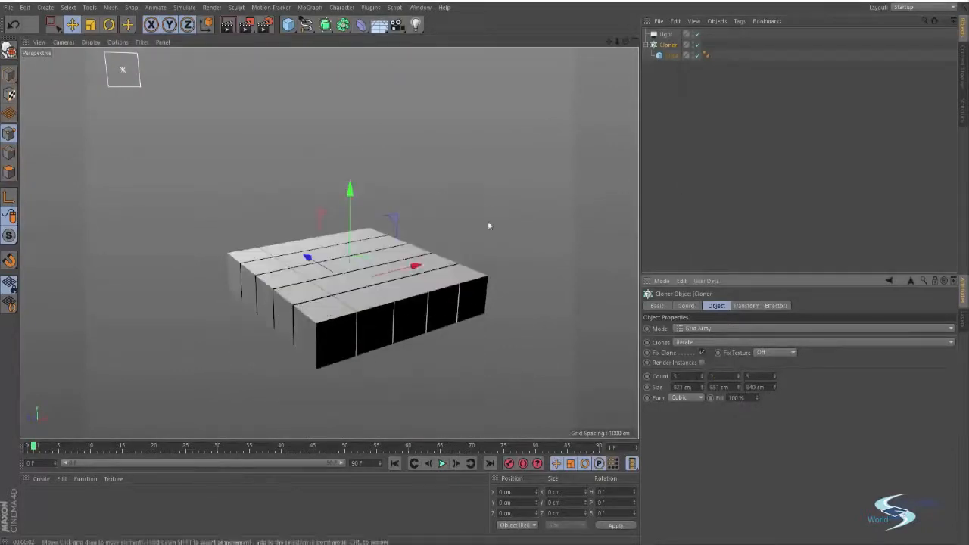
{"action": "left_click_drag", "start_coordinate": [491, 222], "coordinate": [364, 265], "text": "alt"}
{"action": "left_click", "coordinate": [684, 377]}
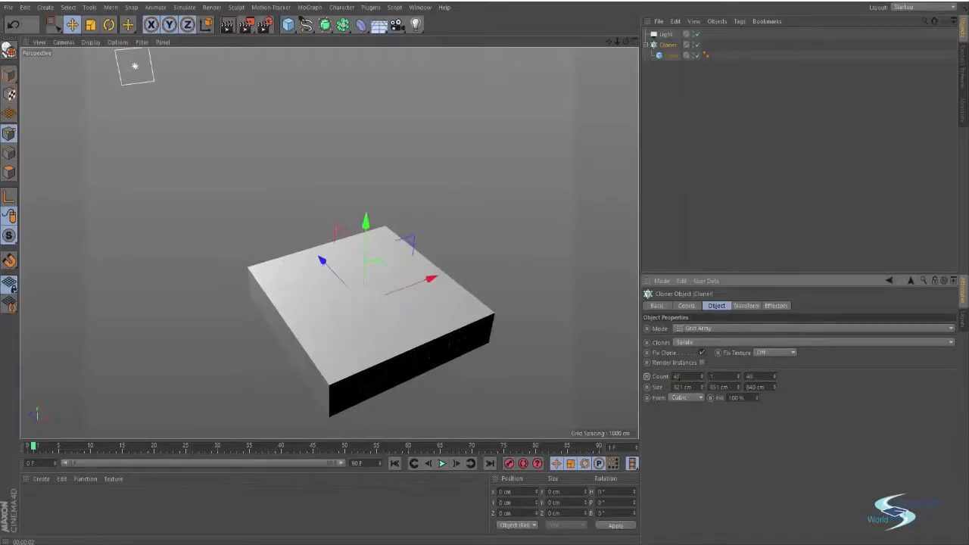
Step: Widen the grid's X and Z sizes to about 8000 cm so narrow gaps separate the cubes in both directions
{"action": "mouse_move", "coordinate": [702, 388]}
{"action": "left_mouse_down"}
{"action": "mouse_move", "coordinate": [818, 388]}
{"action": "mouse_move", "coordinate": [802, 387]}
{"action": "left_mouse_up"}
{"action": "right_click_drag", "start_coordinate": [348, 346], "coordinate": [465, 322], "text": "alt"}
{"action": "left_click_drag", "start_coordinate": [465, 323], "coordinate": [334, 303], "text": "alt"}
{"action": "left_click_drag", "start_coordinate": [701, 388], "coordinate": [696, 388]}
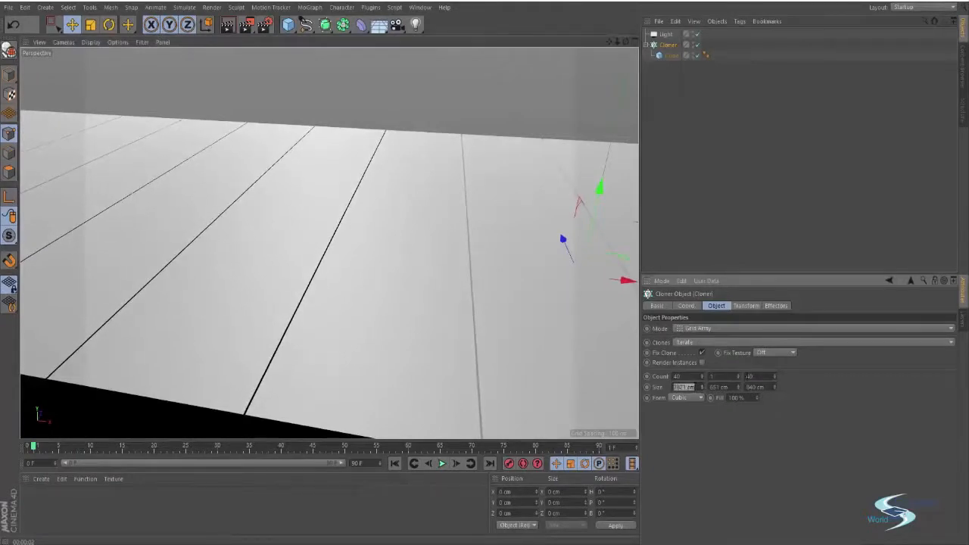
{"action": "key", "text": "Return"}
{"action": "left_click", "coordinate": [766, 212]}
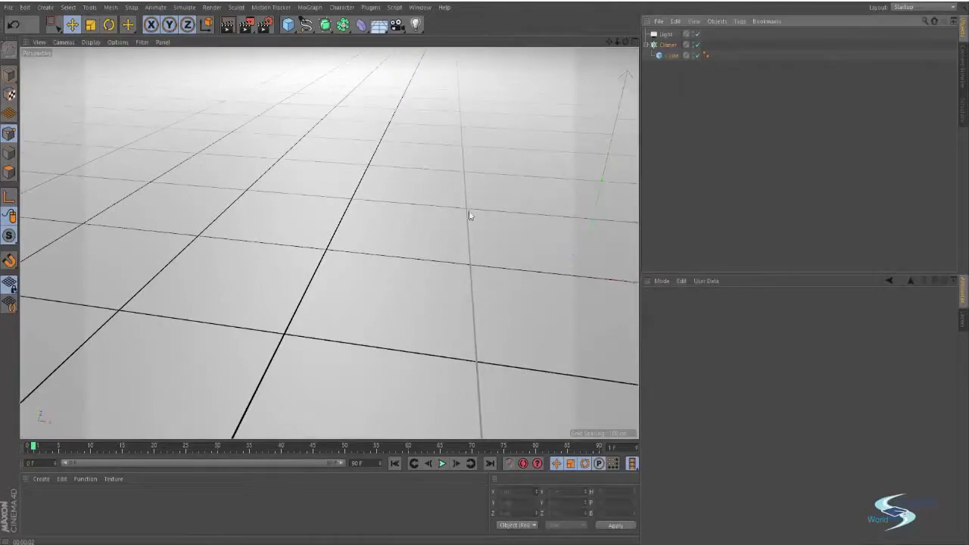
Step: Select the area light, tilt it down toward the cube floor and move it farther up and away
{"action": "left_click_drag", "start_coordinate": [470, 214], "coordinate": [442, 209], "text": "alt"}
{"action": "right_click_drag", "start_coordinate": [441, 209], "coordinate": [292, 262], "text": "alt"}
{"action": "mouse_move", "coordinate": [292, 262]}
{"action": "left_mouse_down", "text": "alt"}
{"action": "mouse_move", "coordinate": [331, 245]}
{"action": "mouse_move", "coordinate": [443, 234]}
{"action": "mouse_move", "coordinate": [168, 141]}
{"action": "mouse_move", "coordinate": [188, 129]}
{"action": "mouse_move", "coordinate": [195, 103]}
{"action": "mouse_move", "coordinate": [319, 178]}
{"action": "mouse_move", "coordinate": [360, 183]}
{"action": "left_mouse_up", "text": "alt"}
{"action": "left_click", "coordinate": [184, 152]}
{"action": "key", "text": "r"}
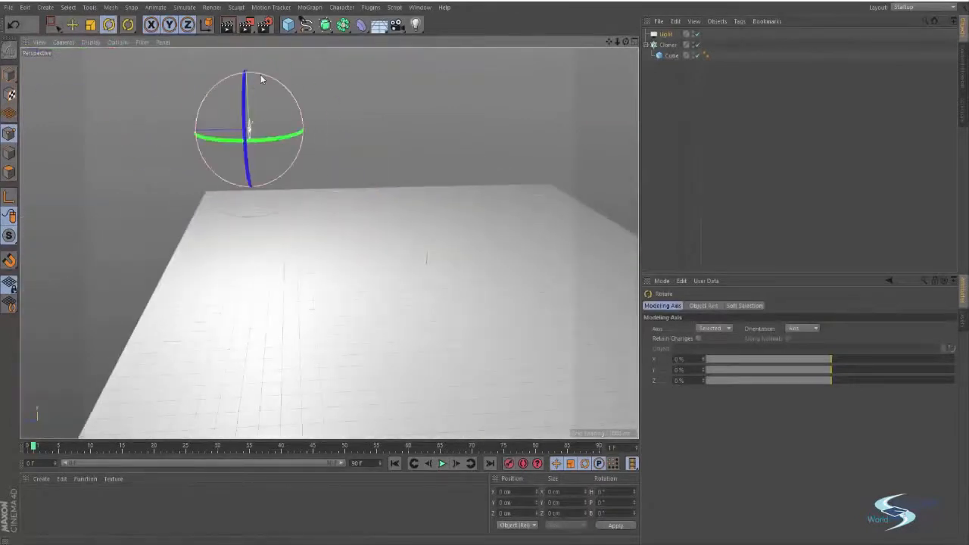
{"action": "left_click_drag", "start_coordinate": [260, 74], "coordinate": [245, 94]}
{"action": "key", "text": "e"}
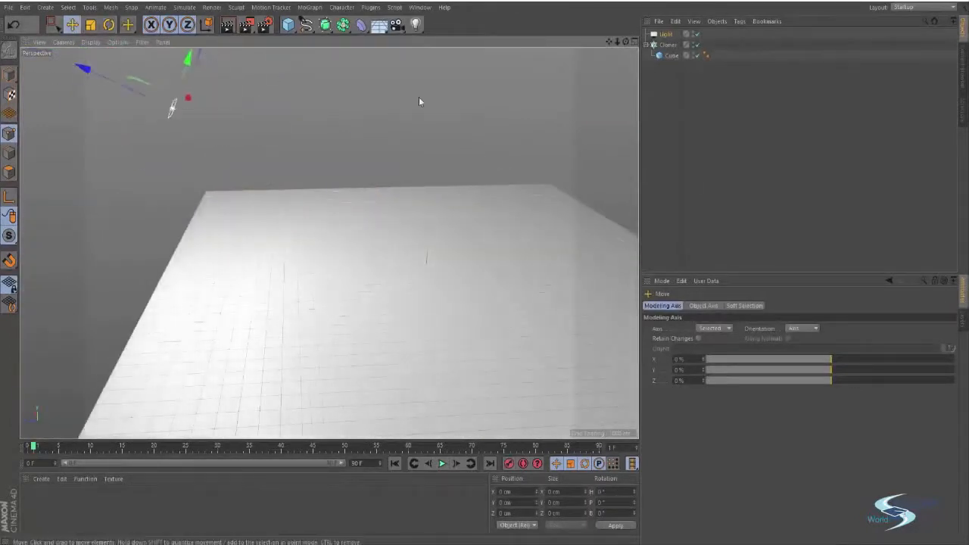
{"action": "left_click", "coordinate": [707, 147]}
Step: Convert the cube inside the cloner to an editable polygon object and switch to Model mode
{"action": "right_click_drag", "start_coordinate": [482, 292], "coordinate": [555, 244], "text": "alt"}
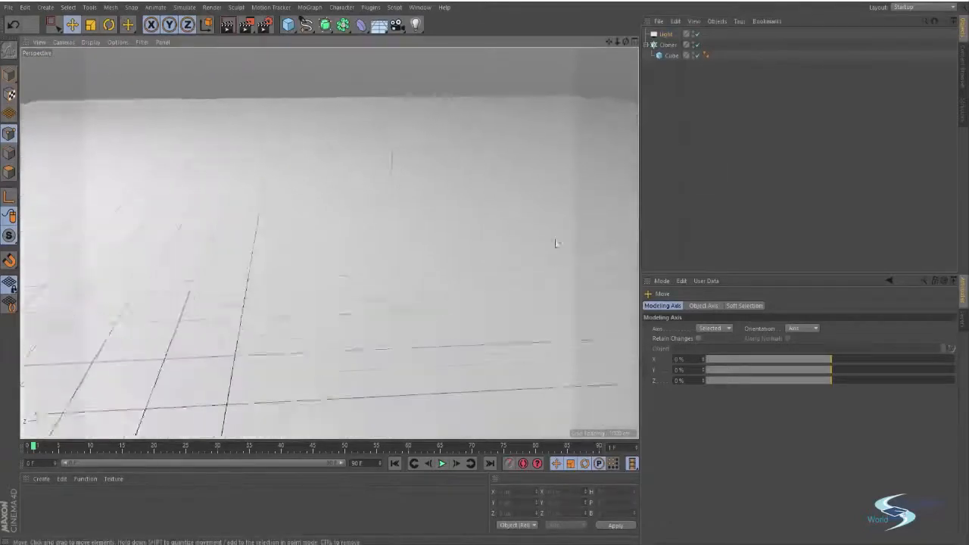
{"action": "mouse_move", "coordinate": [555, 243]}
{"action": "left_mouse_down", "text": "alt"}
{"action": "mouse_move", "coordinate": [492, 265]}
{"action": "mouse_move", "coordinate": [456, 261]}
{"action": "mouse_move", "coordinate": [429, 288]}
{"action": "mouse_move", "coordinate": [438, 150]}
{"action": "mouse_move", "coordinate": [389, 210]}
{"action": "left_mouse_up", "text": "alt"}
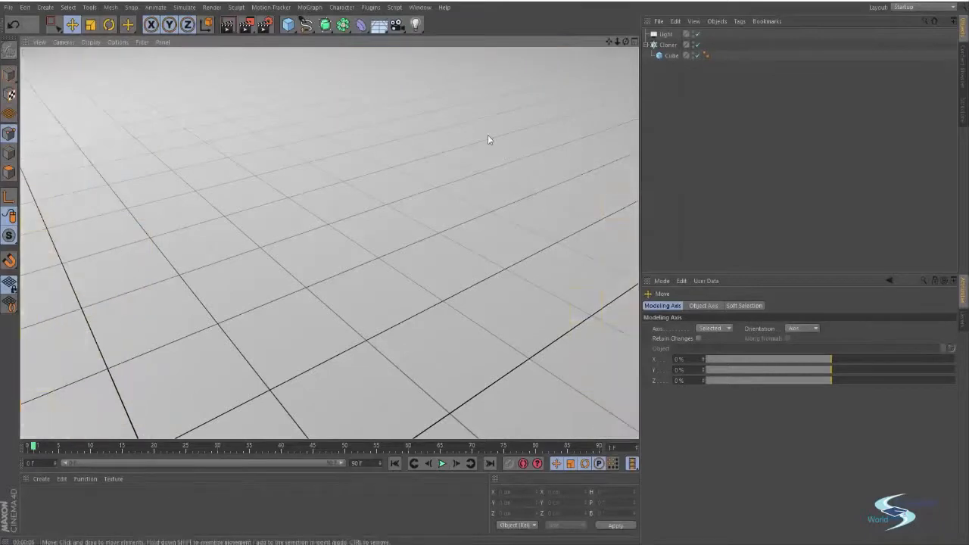
{"action": "left_click_drag", "start_coordinate": [489, 140], "coordinate": [320, 234], "text": "alt"}
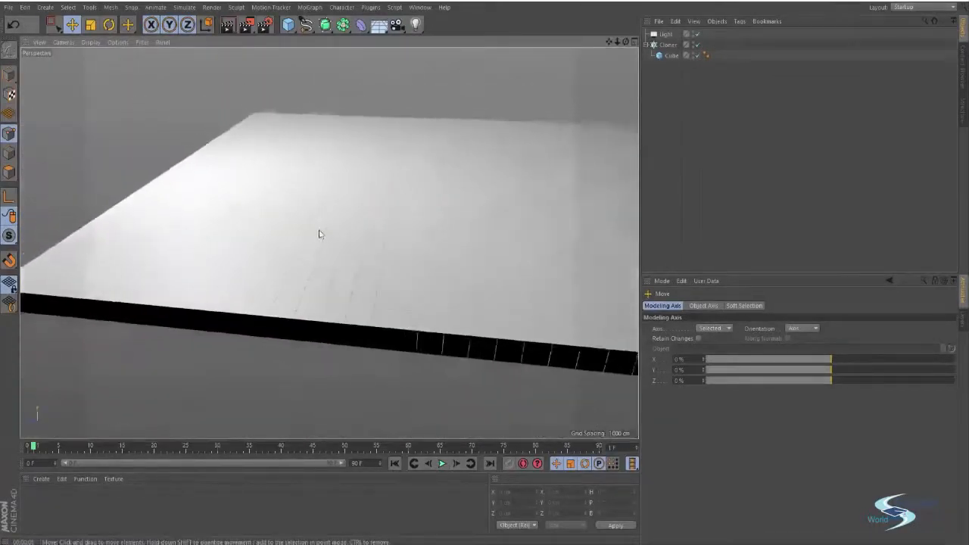
{"action": "left_click", "coordinate": [669, 56]}
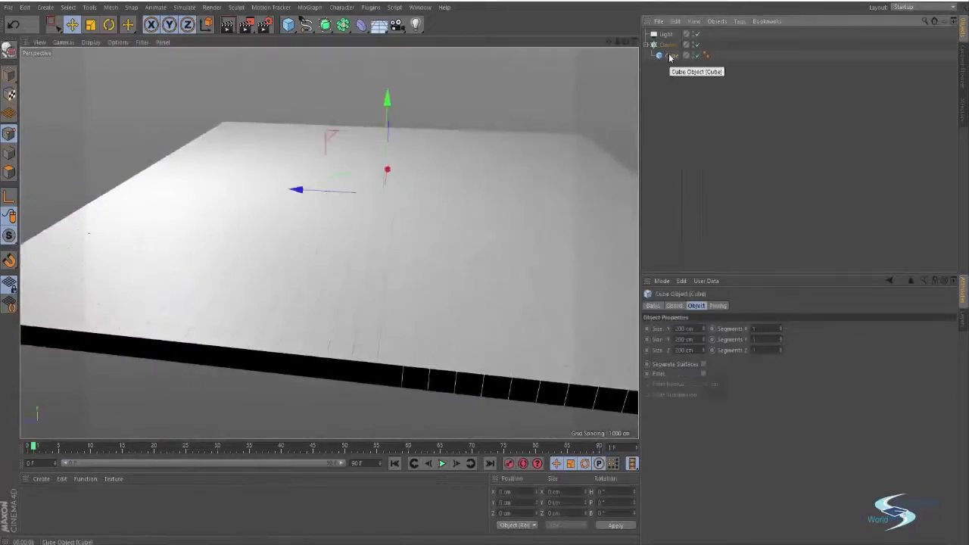
{"action": "key", "text": "c"}
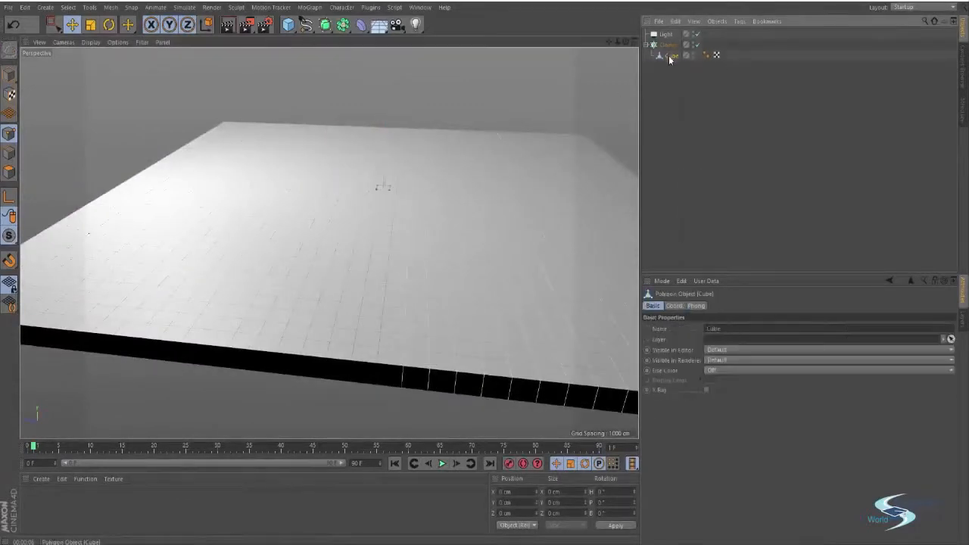
{"action": "left_click", "coordinate": [9, 74]}
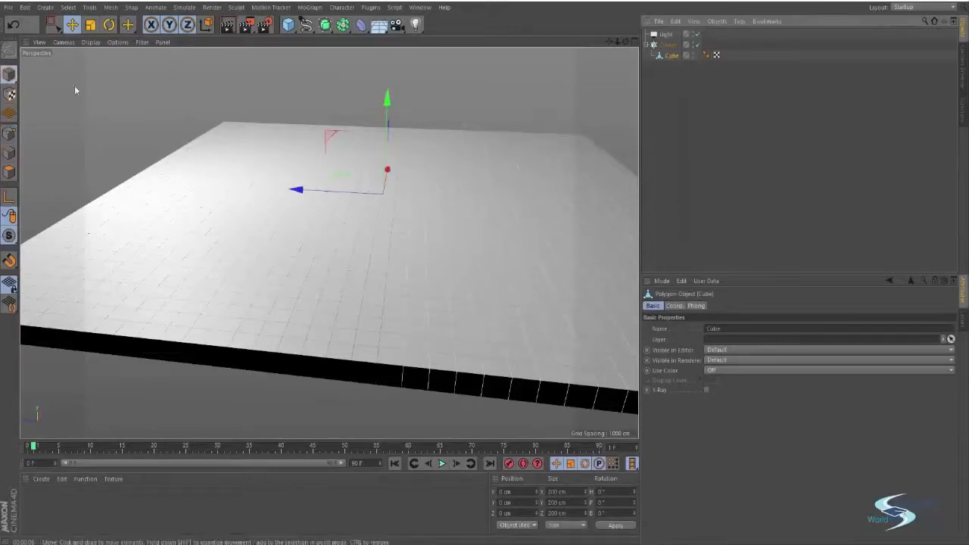
Step: Try scaling the cube separately along its individual axes to change its proportions, and undo the scaling
{"action": "key", "text": "t"}
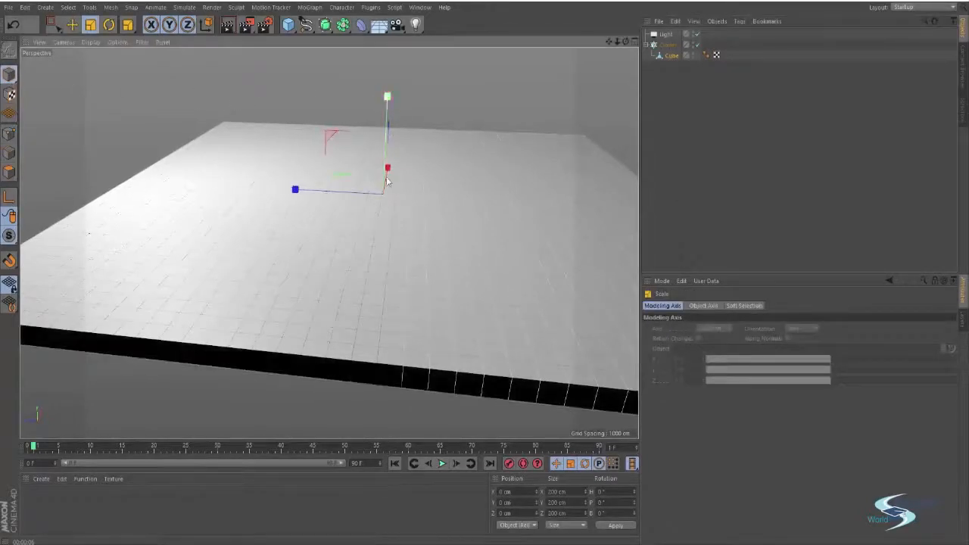
{"action": "left_click_drag", "start_coordinate": [387, 97], "coordinate": [392, 172]}
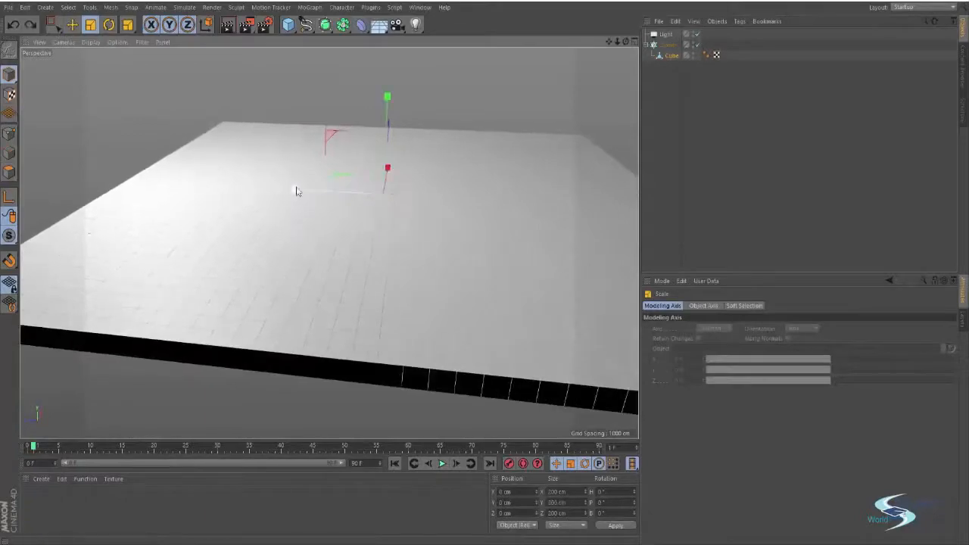
{"action": "mouse_move", "coordinate": [311, 191]}
{"action": "left_mouse_down"}
{"action": "mouse_move", "coordinate": [284, 188]}
{"action": "mouse_move", "coordinate": [394, 193]}
{"action": "left_mouse_up"}
{"action": "left_click_drag", "start_coordinate": [435, 162], "coordinate": [424, 171]}
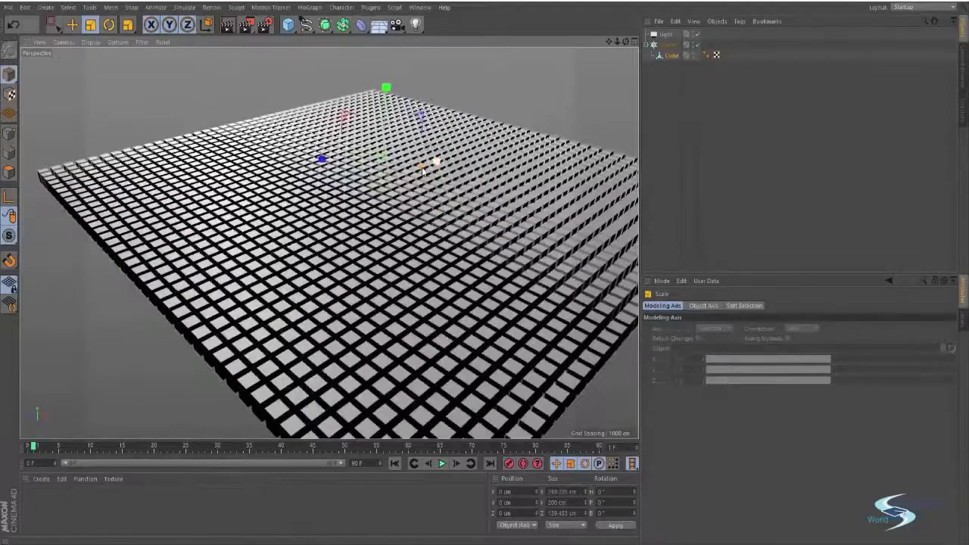
{"action": "key", "text": "ctrl+z"}
{"action": "key", "text": "ctrl+z"}
{"action": "key", "text": "e"}
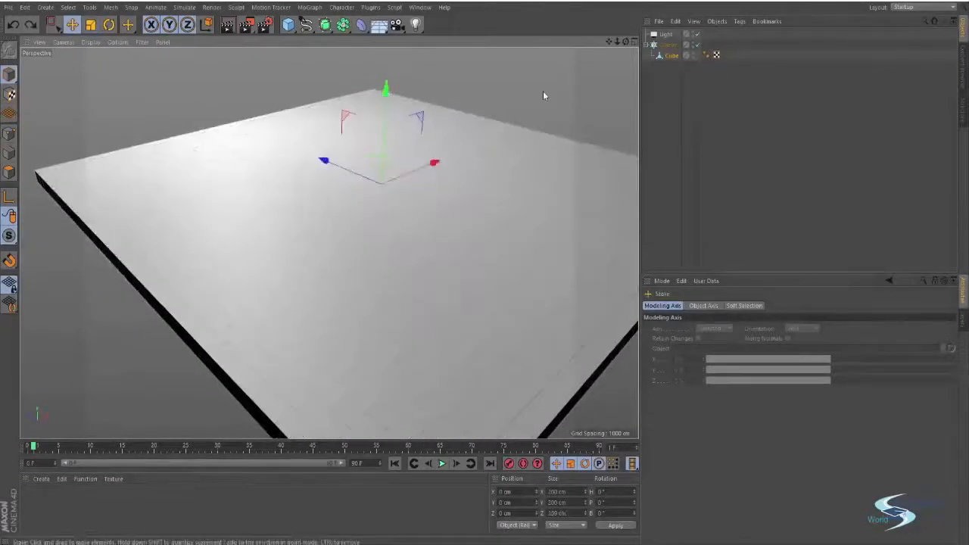
Step: Stretch the cube along its Y axis to nearly twice its height to thicken the cloned floor
{"action": "left_click", "coordinate": [672, 56]}
{"action": "key", "text": "t"}
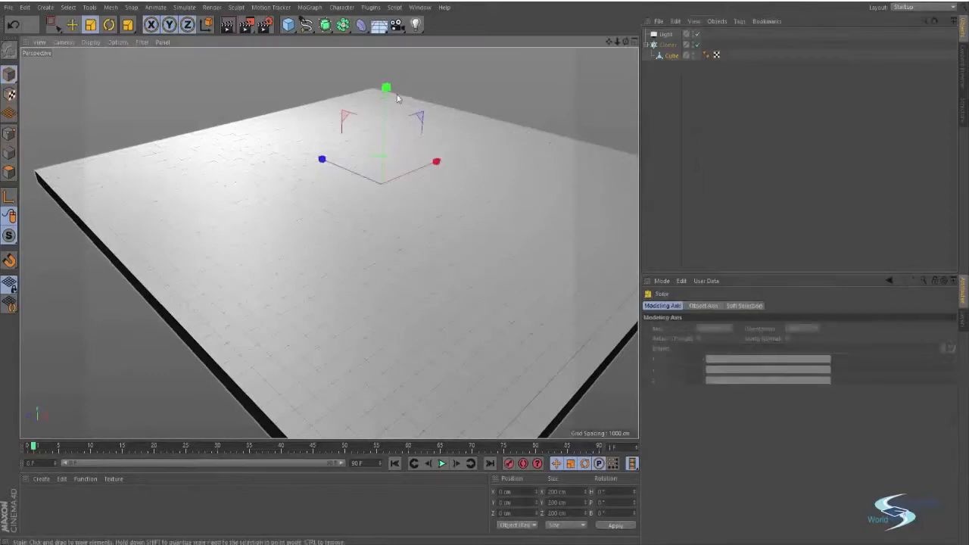
{"action": "left_click_drag", "start_coordinate": [387, 88], "coordinate": [387, 60]}
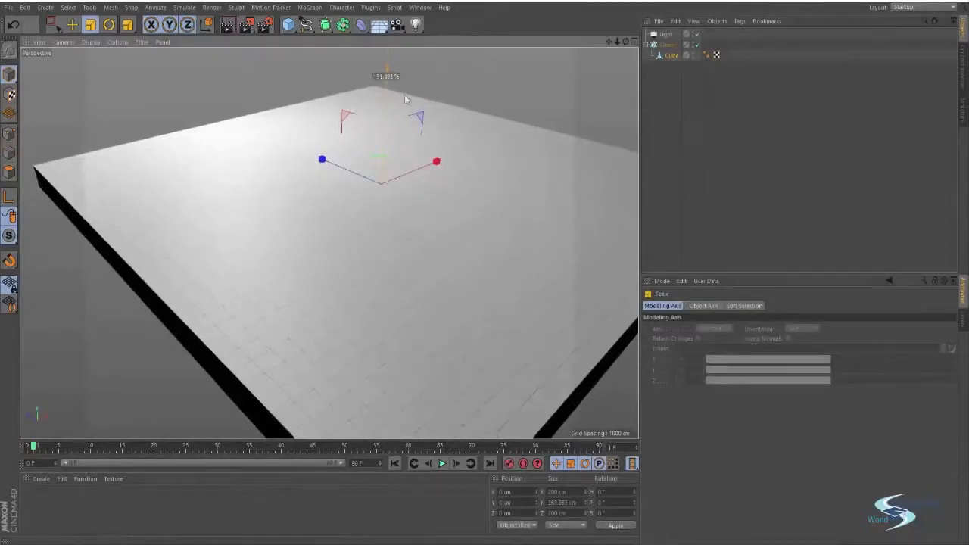
{"action": "left_click", "coordinate": [655, 111]}
{"action": "scroll", "coordinate": [309, 193], "scroll_direction": "up", "scroll_amount": 3}
{"action": "left_click_drag", "start_coordinate": [309, 194], "coordinate": [454, 194], "text": "alt"}
{"action": "scroll", "coordinate": [401, 219], "scroll_direction": "up", "scroll_amount": 3}
{"action": "scroll", "coordinate": [422, 242], "scroll_direction": "down", "scroll_amount": 5}
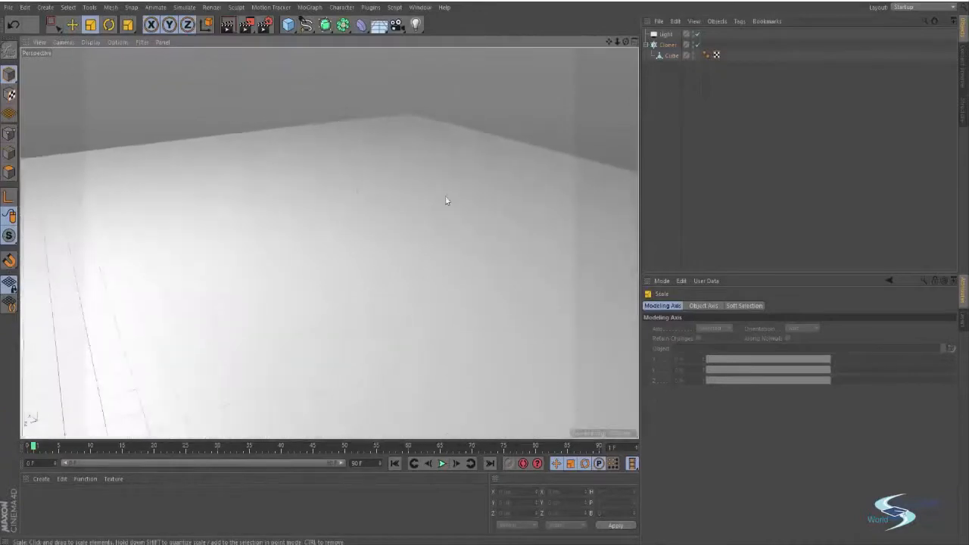
Step: Add a Random effector to the cloner to offset the cubes' positions
{"action": "left_click", "coordinate": [666, 45]}
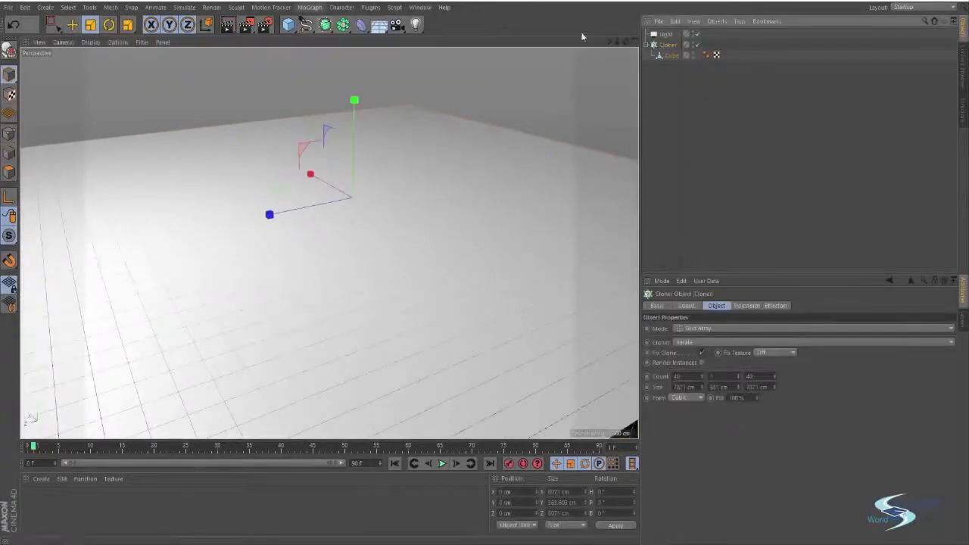
{"action": "left_click", "coordinate": [311, 10]}
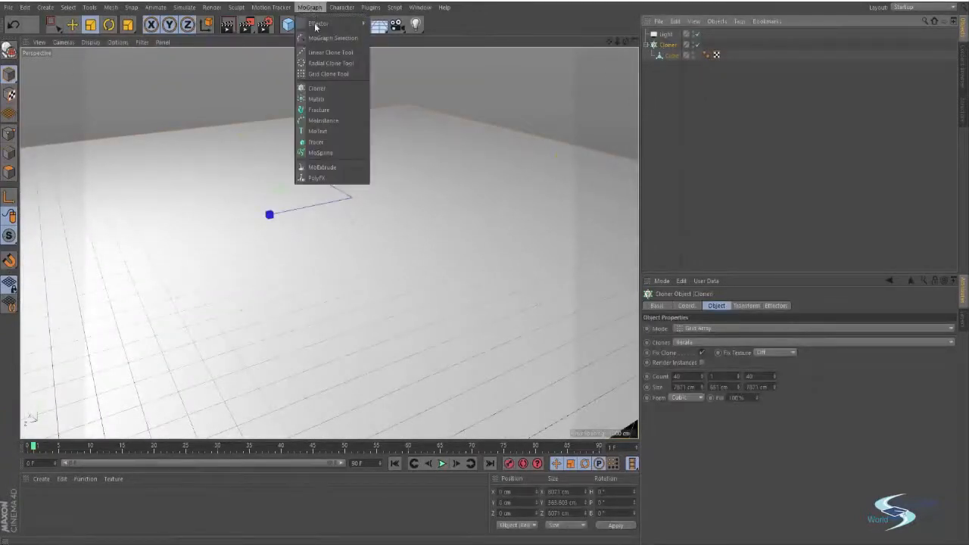
{"action": "mouse_move", "coordinate": [350, 26]}
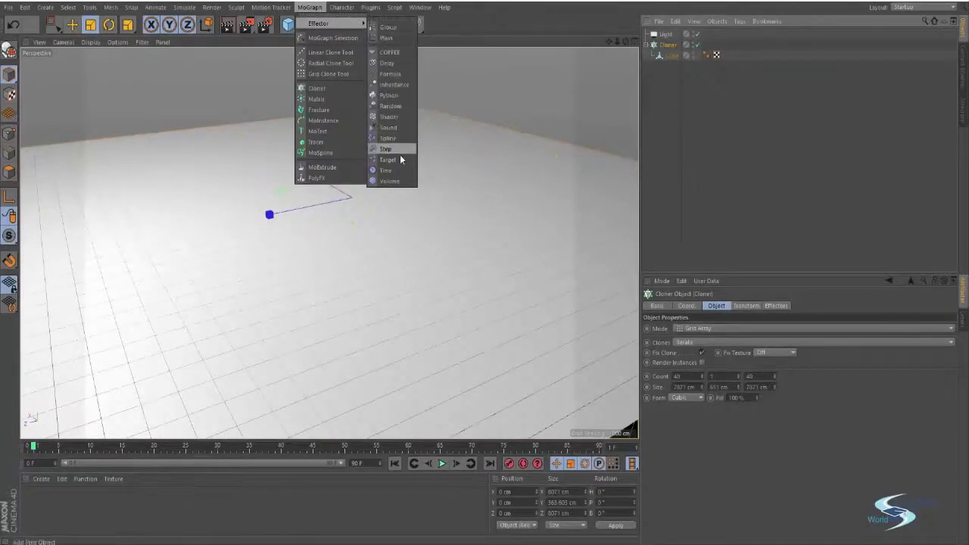
{"action": "left_click", "coordinate": [402, 105]}
{"action": "left_click_drag", "start_coordinate": [402, 104], "coordinate": [287, 219], "text": "alt"}
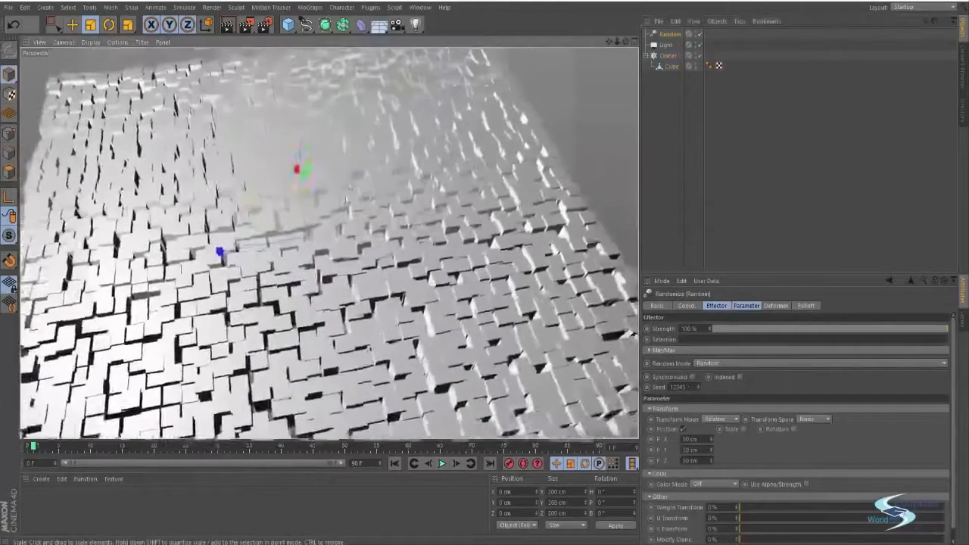
{"action": "left_click_drag", "start_coordinate": [346, 199], "coordinate": [366, 165], "text": "alt"}
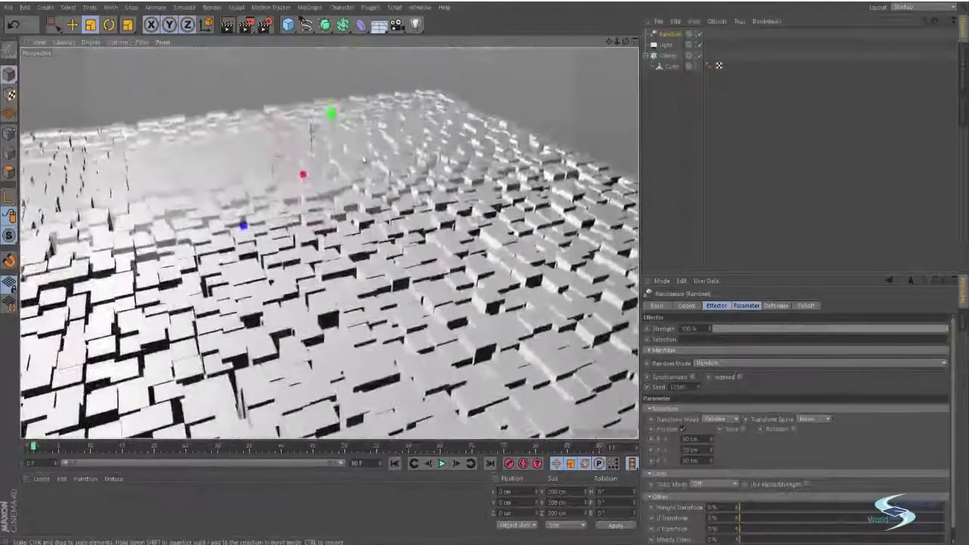
Step: Set the Random effector's X and Z position offsets to 0 cm so the cubes vary only in height
{"action": "left_click", "coordinate": [666, 57]}
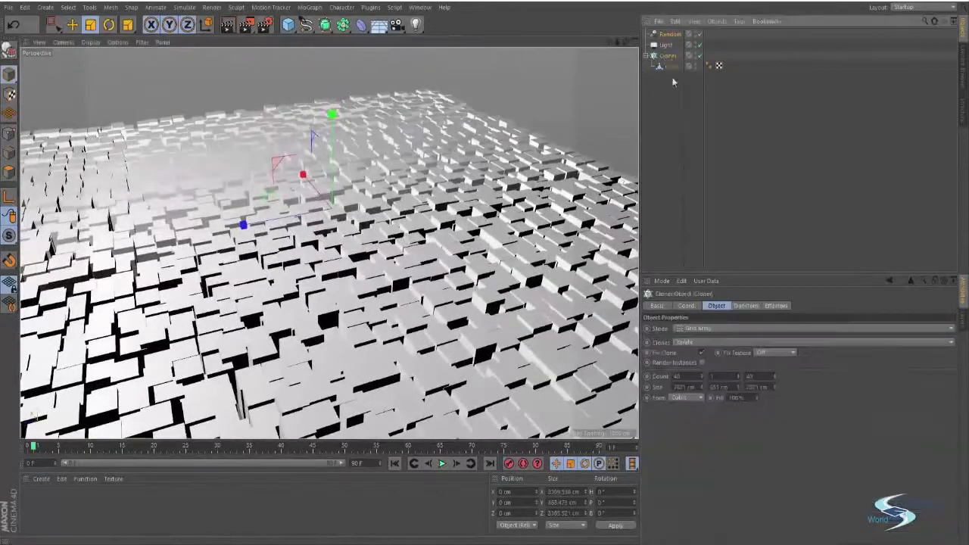
{"action": "left_click", "coordinate": [670, 35]}
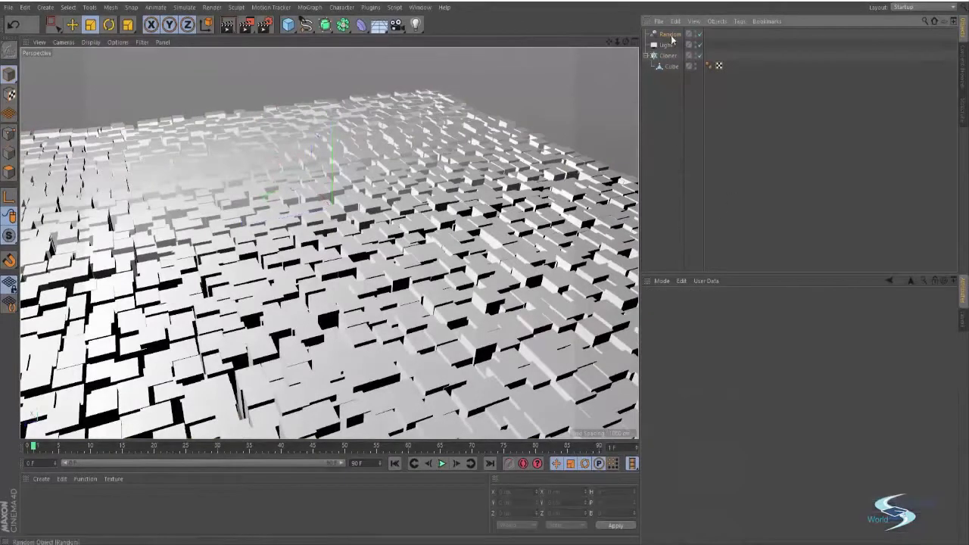
{"action": "left_click", "coordinate": [725, 306]}
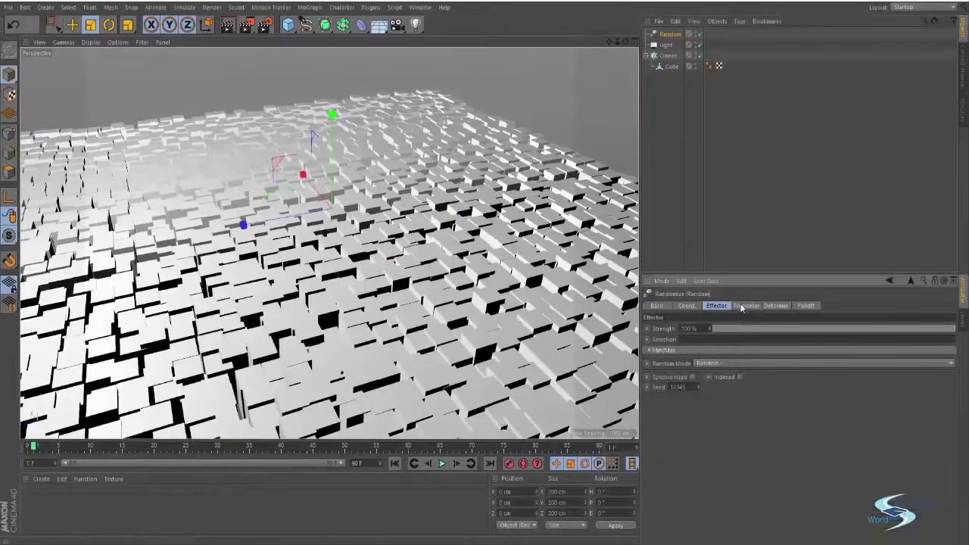
{"action": "left_click", "coordinate": [743, 307]}
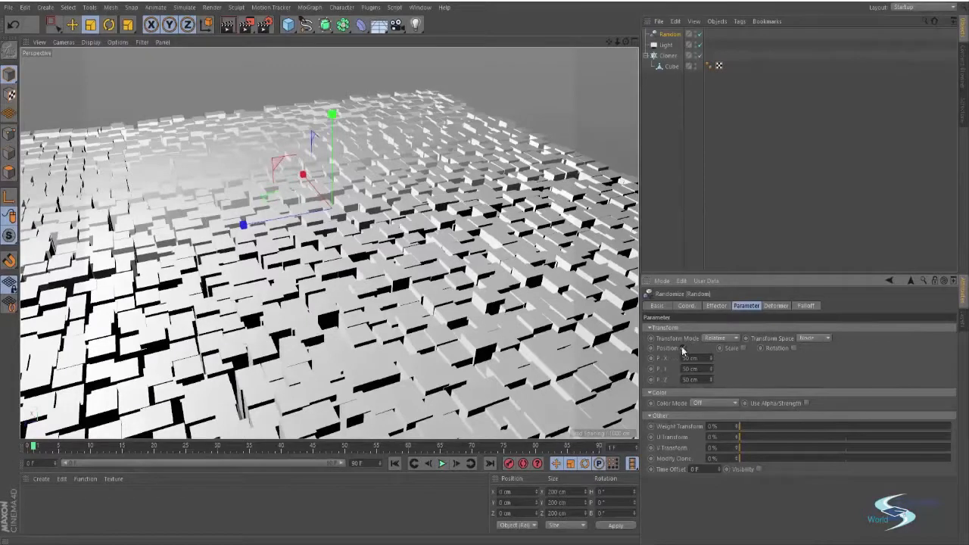
{"action": "left_click", "coordinate": [714, 339]}
{"action": "type", "text": "0"}
{"action": "key", "text": "Tab"}
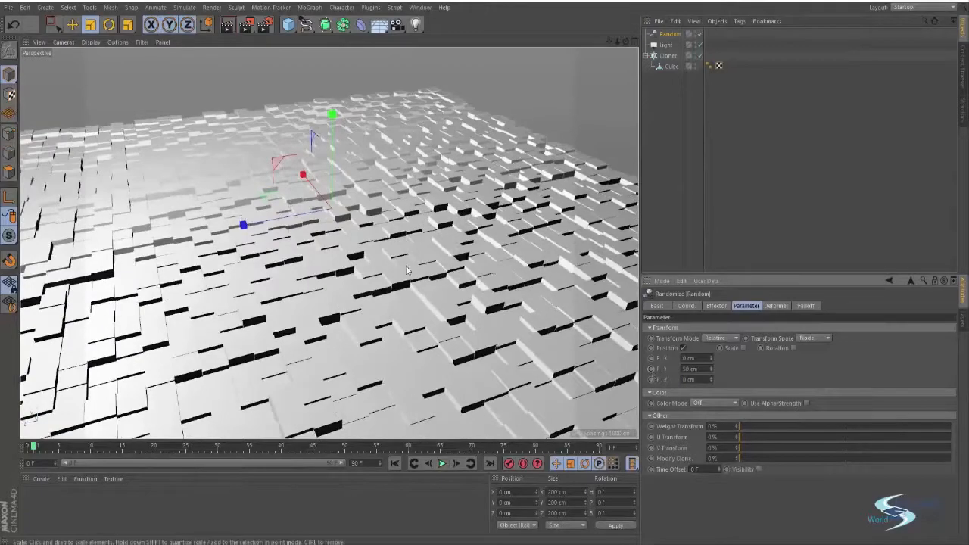
Step: Lower the Random effector's Y position offset so the cubes' height differences become subtle
{"action": "left_click_drag", "start_coordinate": [424, 189], "coordinate": [469, 102], "text": "alt"}
{"action": "left_click_drag", "start_coordinate": [456, 185], "coordinate": [424, 181], "text": "alt"}
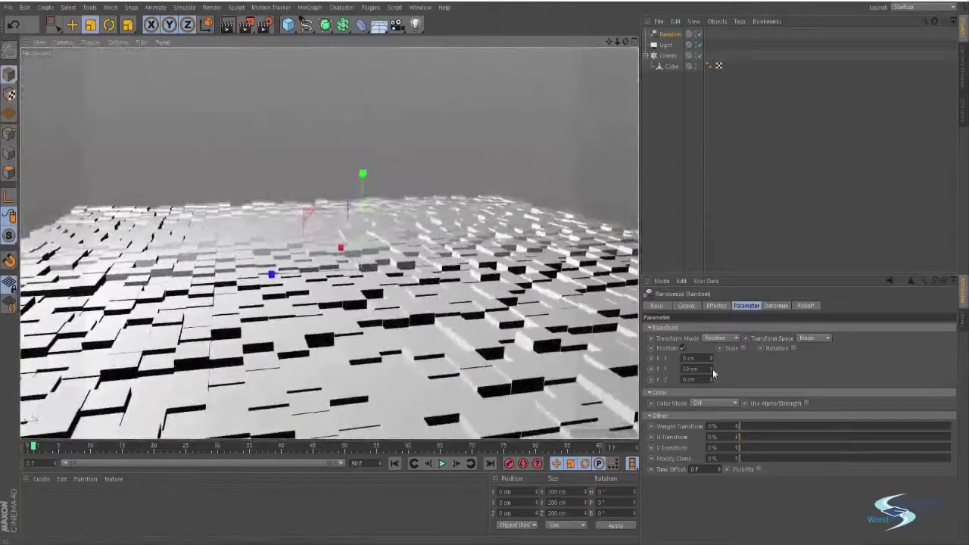
{"action": "left_click_drag", "start_coordinate": [713, 368], "coordinate": [680, 369]}
{"action": "left_click", "coordinate": [667, 224]}
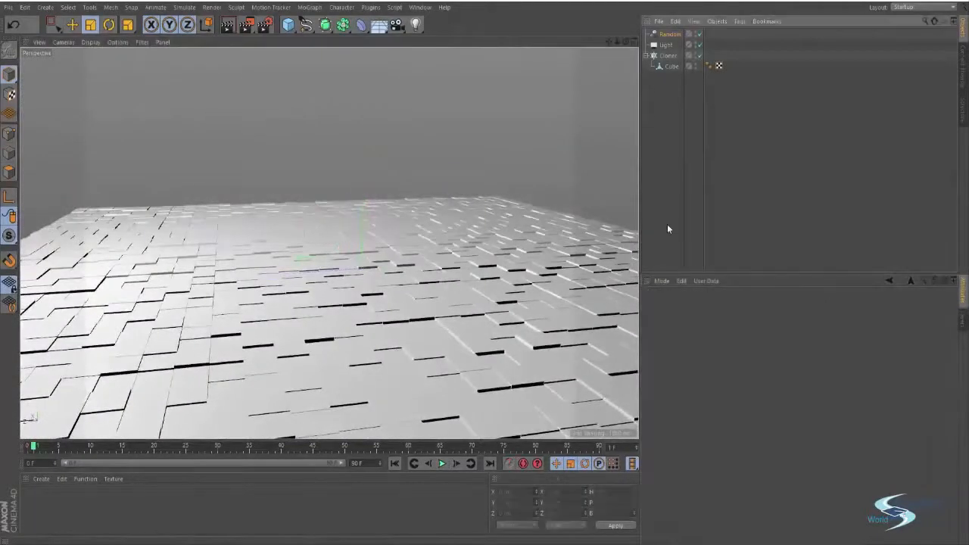
Step: Render the uneven cube floor in the viewport from a close low angle and from another side
{"action": "left_click_drag", "start_coordinate": [469, 288], "coordinate": [514, 223], "text": "alt"}
{"action": "right_click_drag", "start_coordinate": [514, 224], "coordinate": [245, 67], "text": "alt"}
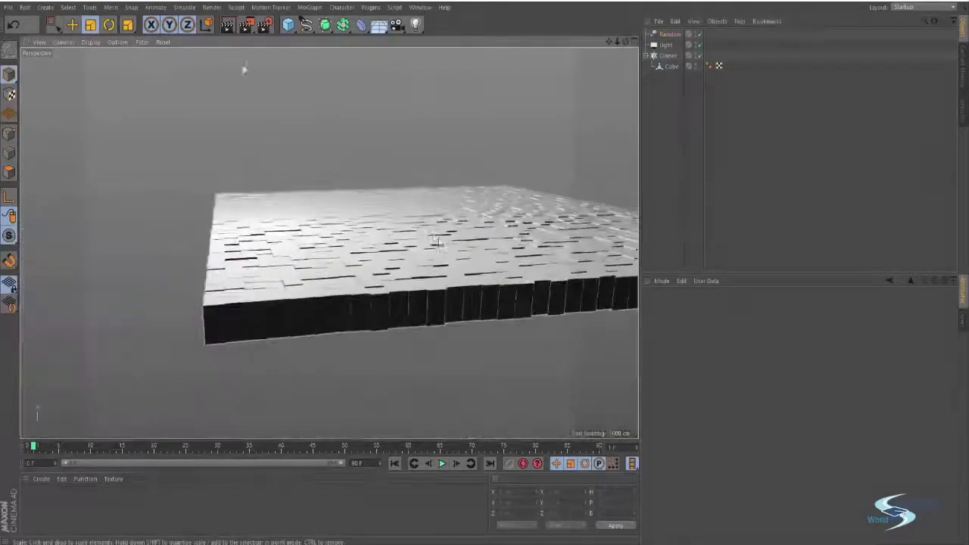
{"action": "left_click_drag", "start_coordinate": [244, 67], "coordinate": [173, 76], "text": "alt"}
{"action": "right_click_drag", "start_coordinate": [173, 75], "coordinate": [431, 261], "text": "alt"}
{"action": "left_click_drag", "start_coordinate": [430, 261], "coordinate": [485, 256], "text": "alt"}
{"action": "key", "text": "ctrl+r"}
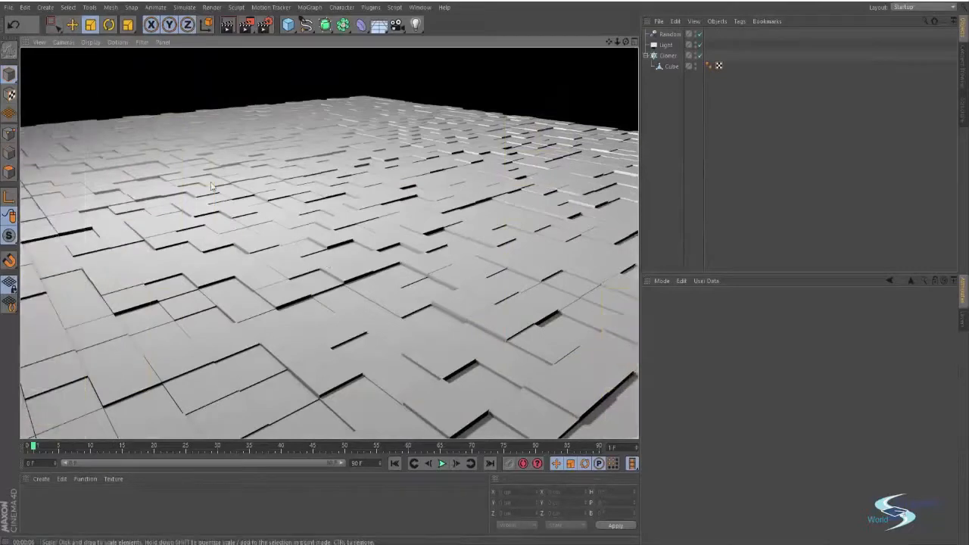
{"action": "left_click_drag", "start_coordinate": [212, 186], "coordinate": [425, 305], "text": "alt"}
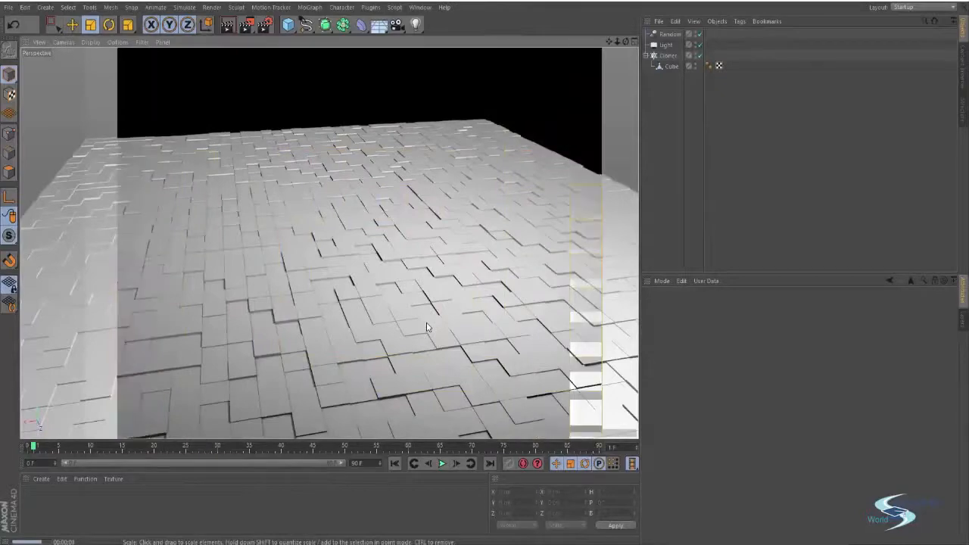
Step: Move the area light along its X axis to about -2295 cm and rotate it toward the cube floor
{"action": "scroll", "coordinate": [432, 327], "scroll_direction": "down", "scroll_amount": 10}
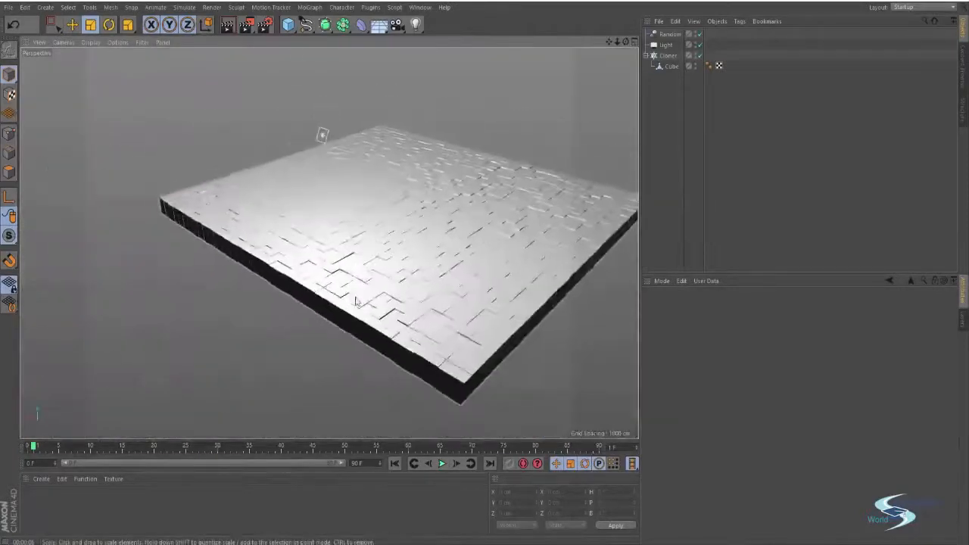
{"action": "left_click", "coordinate": [308, 184]}
{"action": "key", "text": "r"}
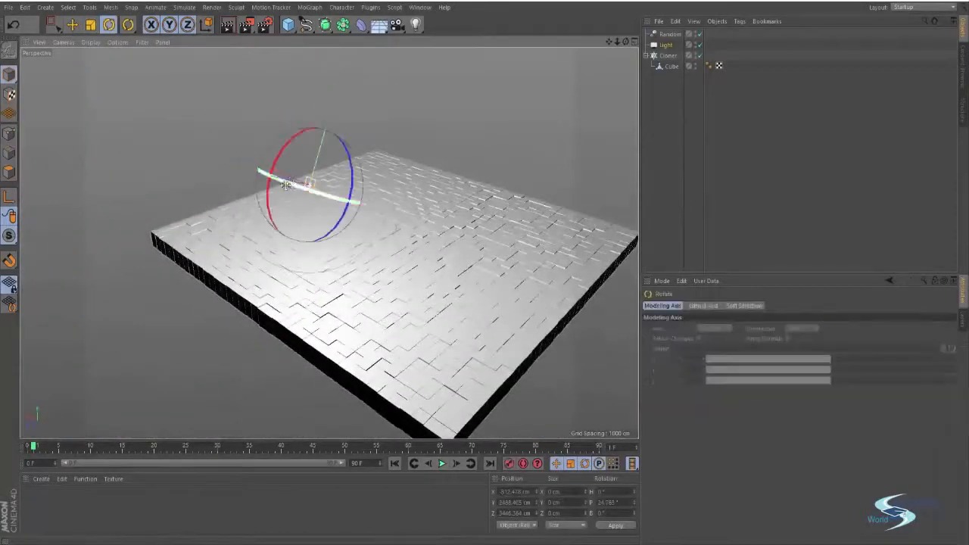
{"action": "key", "text": "e"}
{"action": "left_click_drag", "start_coordinate": [258, 171], "coordinate": [345, 220]}
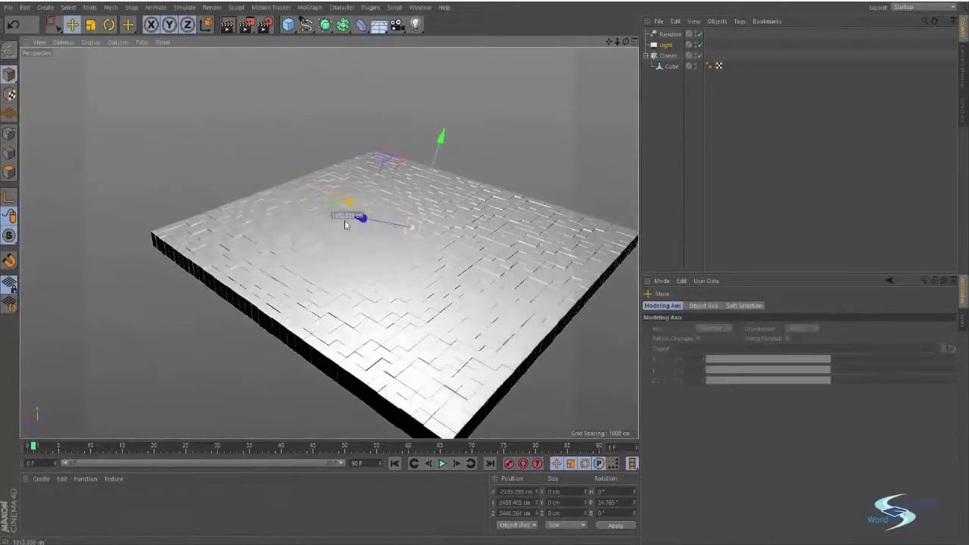
{"action": "key", "text": "r"}
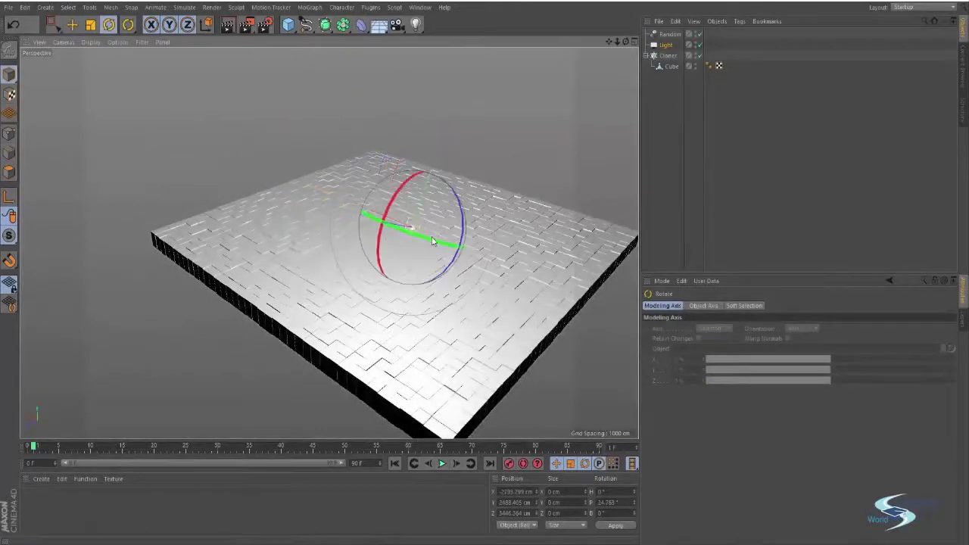
{"action": "left_click_drag", "start_coordinate": [424, 240], "coordinate": [469, 246]}
Step: Scale the area light up uniformly to more than twice its size, and deselect it
{"action": "key", "text": "t"}
{"action": "left_click_drag", "start_coordinate": [515, 159], "coordinate": [549, 156]}
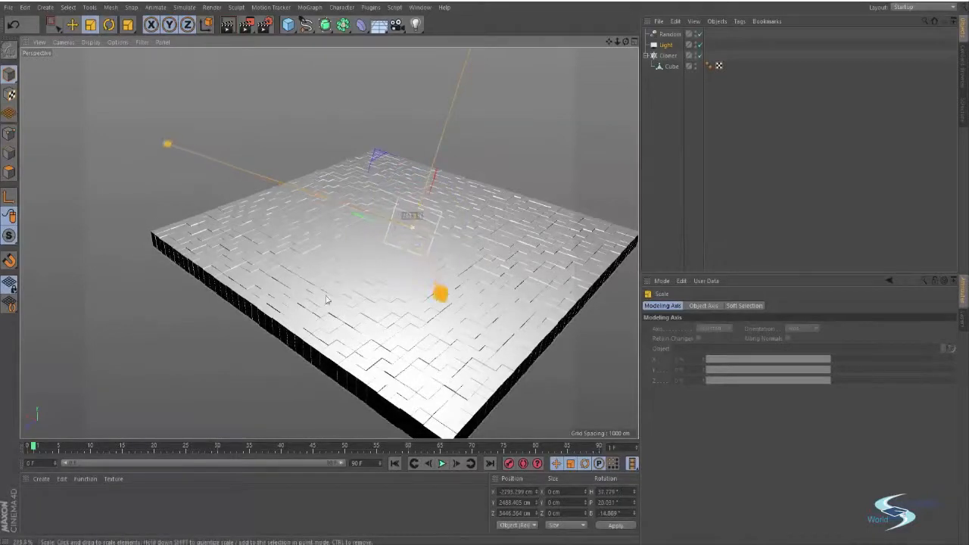
{"action": "key", "text": "e"}
{"action": "left_click", "coordinate": [651, 160]}
Step: Lower the area light to about 1254 cm, rotate it nearly level beside the cube floor, and render the floor in the viewport
{"action": "left_click_drag", "start_coordinate": [360, 283], "coordinate": [415, 221], "text": "alt"}
{"action": "right_click_drag", "start_coordinate": [415, 220], "coordinate": [442, 221], "text": "alt"}
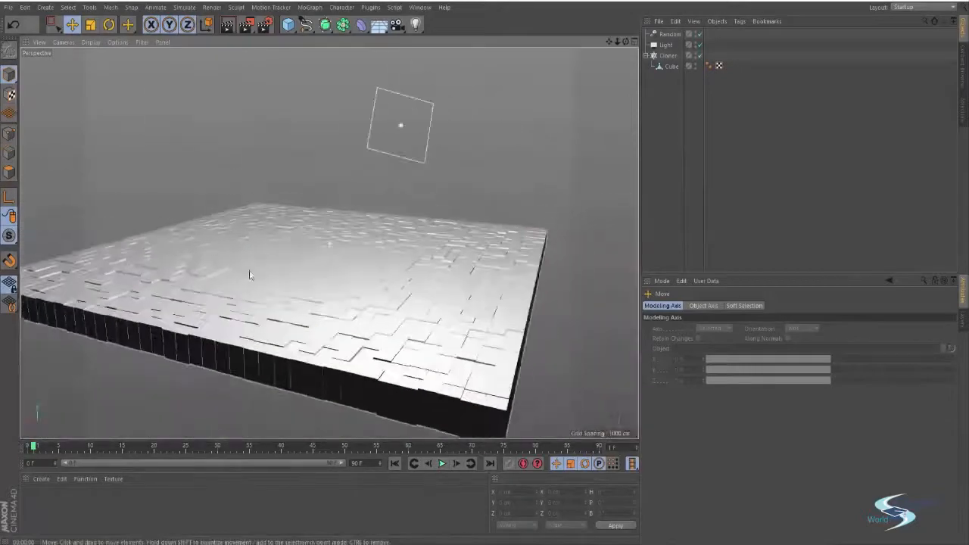
{"action": "key", "text": "r"}
{"action": "key", "text": "e"}
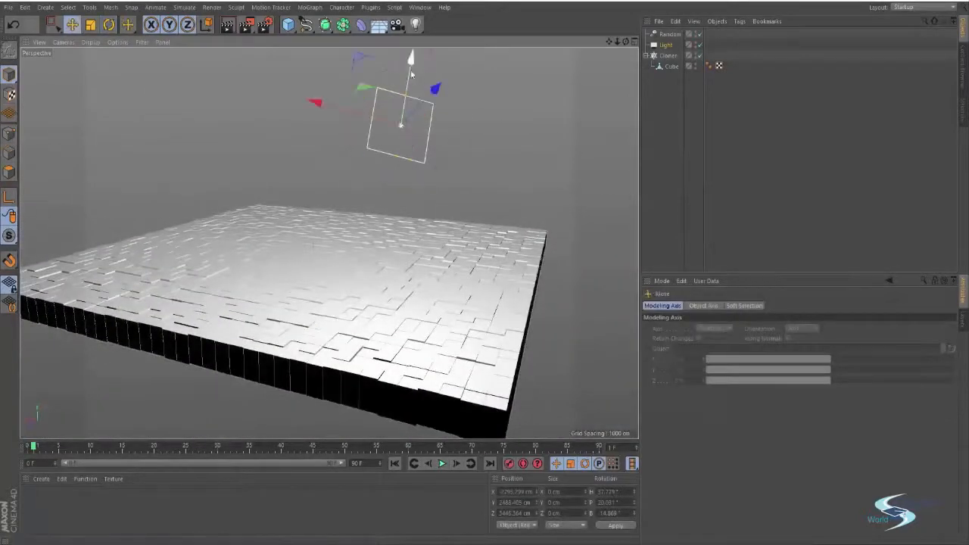
{"action": "left_click_drag", "start_coordinate": [411, 70], "coordinate": [433, 180]}
{"action": "key", "text": "r"}
{"action": "left_click_drag", "start_coordinate": [493, 184], "coordinate": [503, 195]}
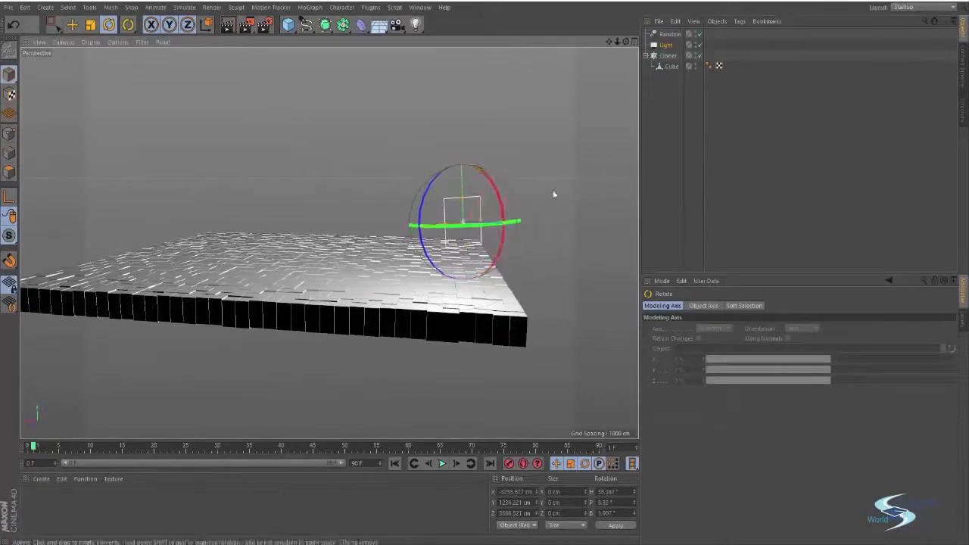
{"action": "key", "text": "e"}
{"action": "left_click_drag", "start_coordinate": [332, 234], "coordinate": [431, 255], "text": "alt"}
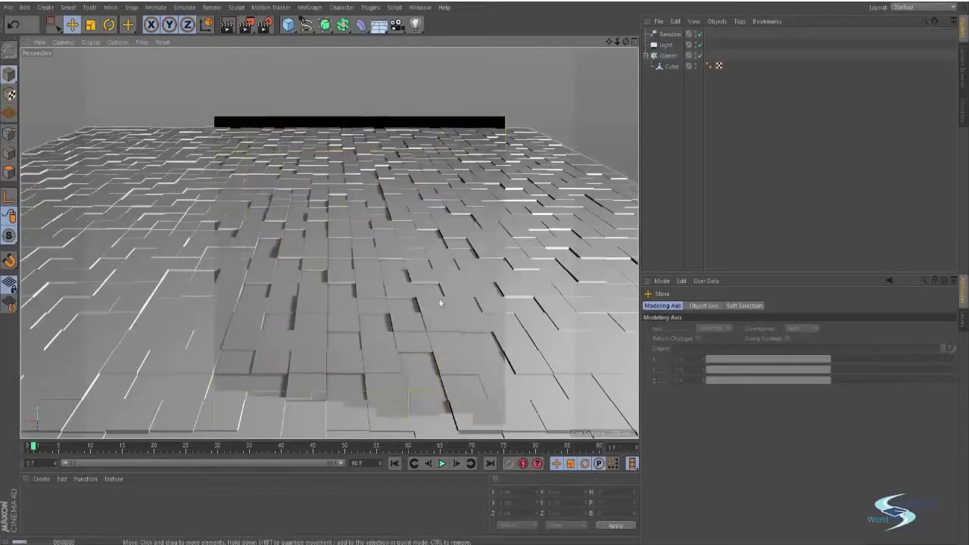
Step: Lower the area light further to a Y position of about 819 cm and render the whole cube floor in the viewport
{"action": "left_click_drag", "start_coordinate": [410, 294], "coordinate": [417, 199], "text": "alt"}
{"action": "left_click", "coordinate": [431, 202]}
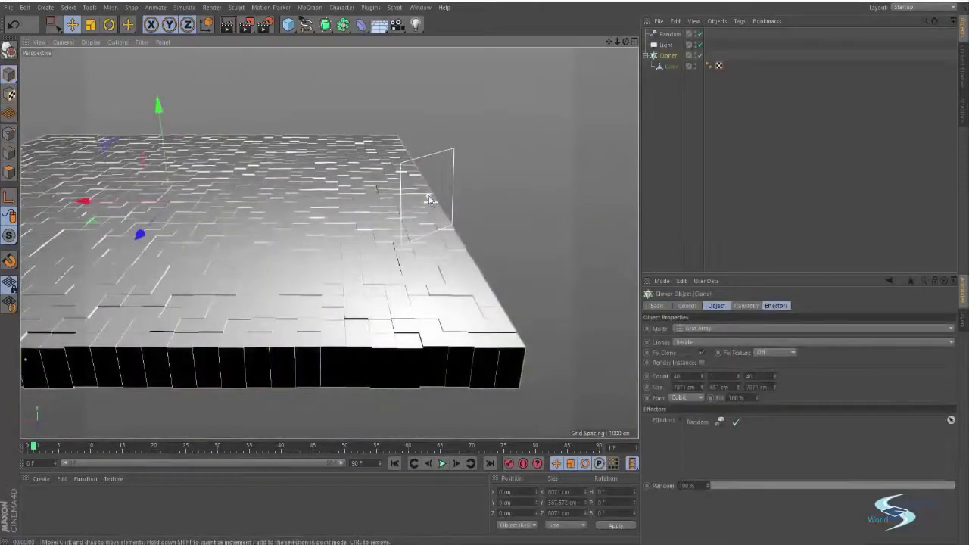
{"action": "left_click", "coordinate": [454, 163]}
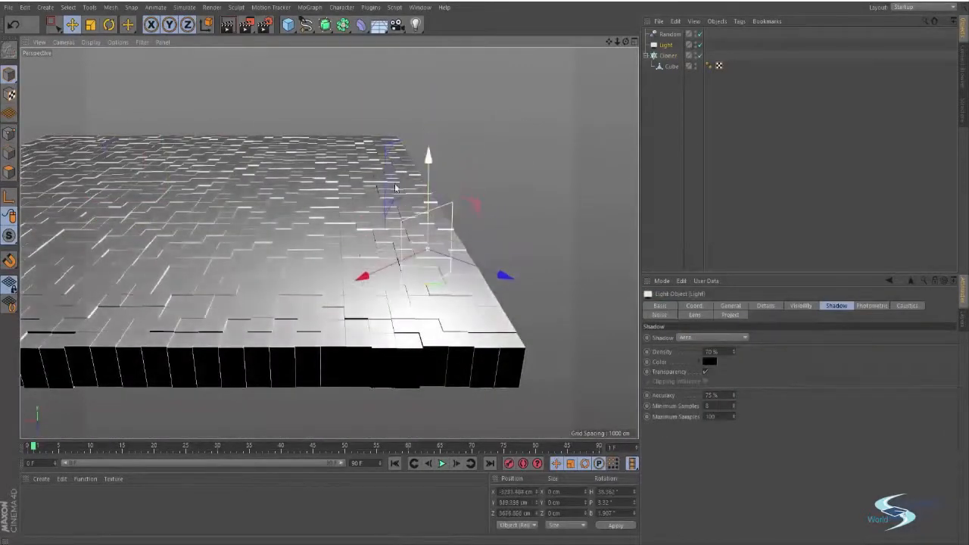
{"action": "left_click_drag", "start_coordinate": [424, 139], "coordinate": [470, 229], "text": "alt"}
{"action": "key", "text": "ctrl+r"}
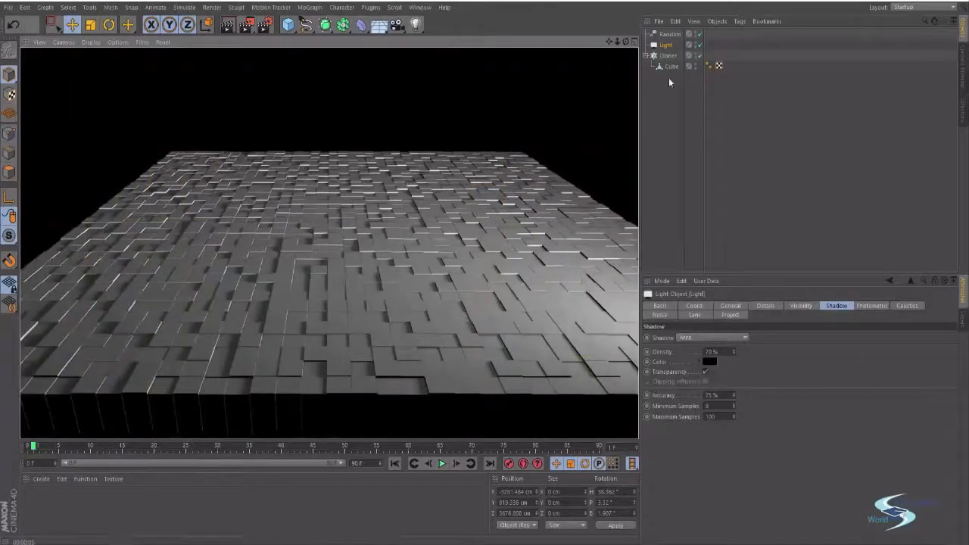
Step: Change the area light's color to bright green and render the floor in the viewport
{"action": "double_click", "coordinate": [666, 45]}
{"action": "key", "text": "Return"}
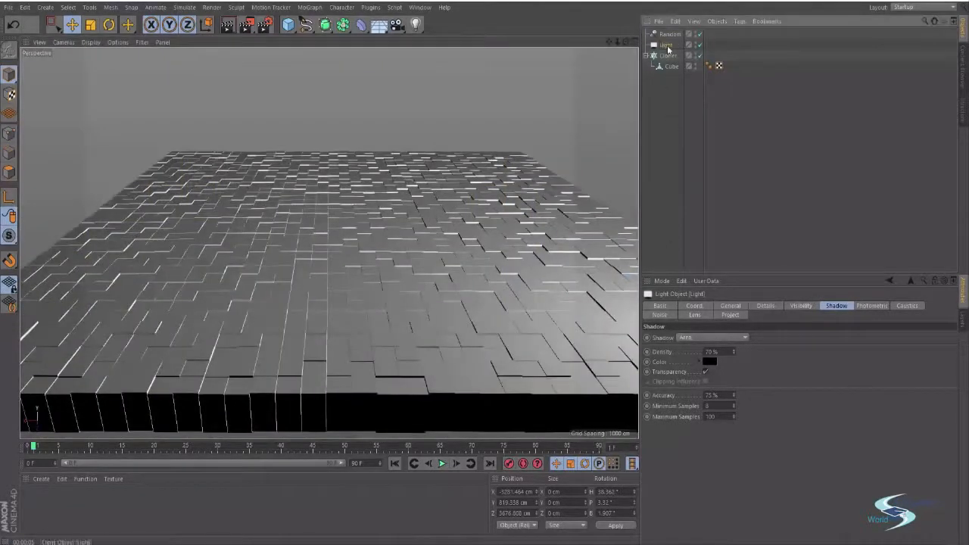
{"action": "left_click", "coordinate": [731, 306]}
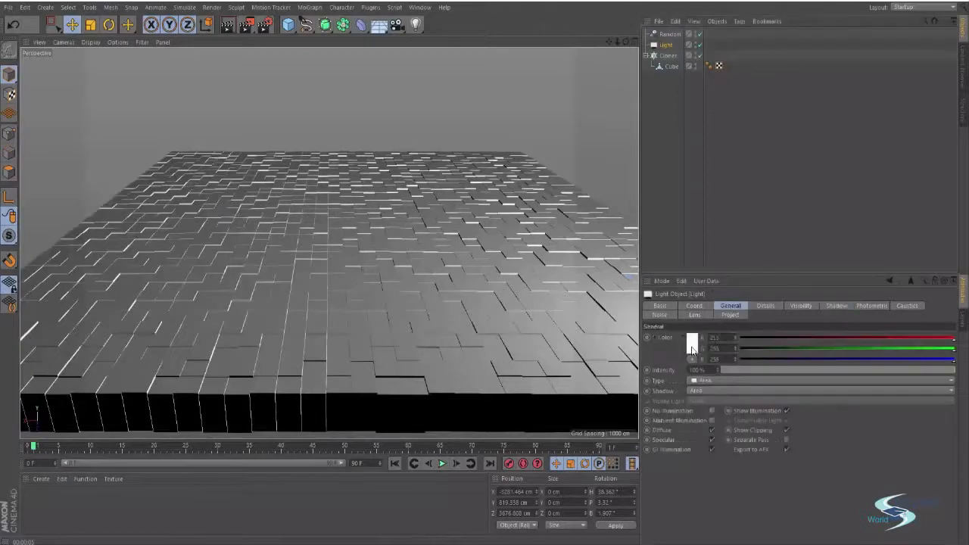
{"action": "left_click", "coordinate": [691, 344]}
{"action": "left_click_drag", "start_coordinate": [689, 307], "coordinate": [694, 307]}
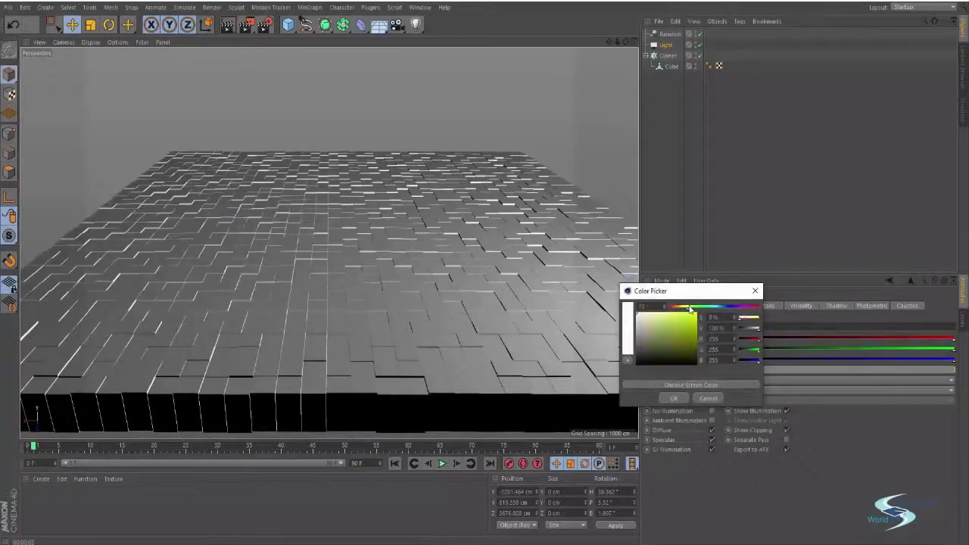
{"action": "left_click", "coordinate": [677, 340]}
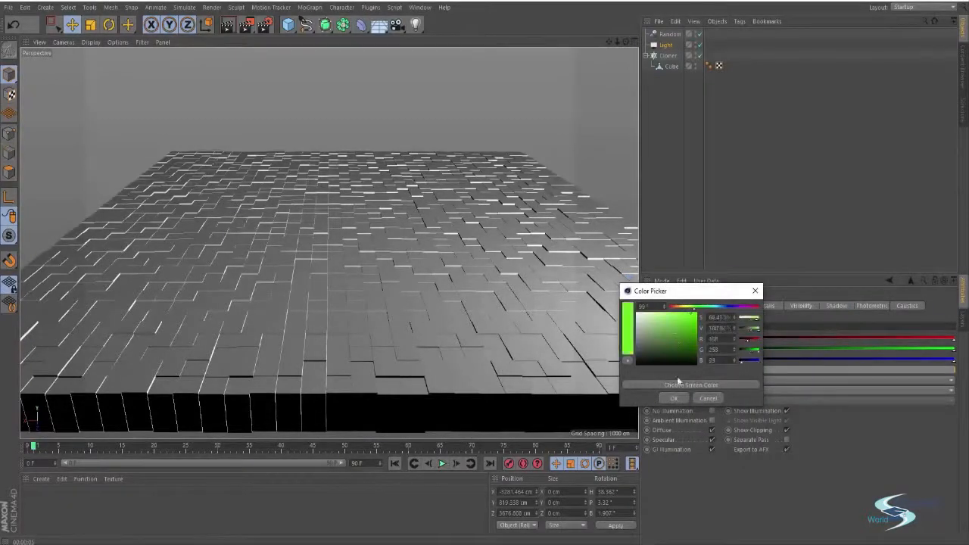
{"action": "left_click", "coordinate": [673, 398]}
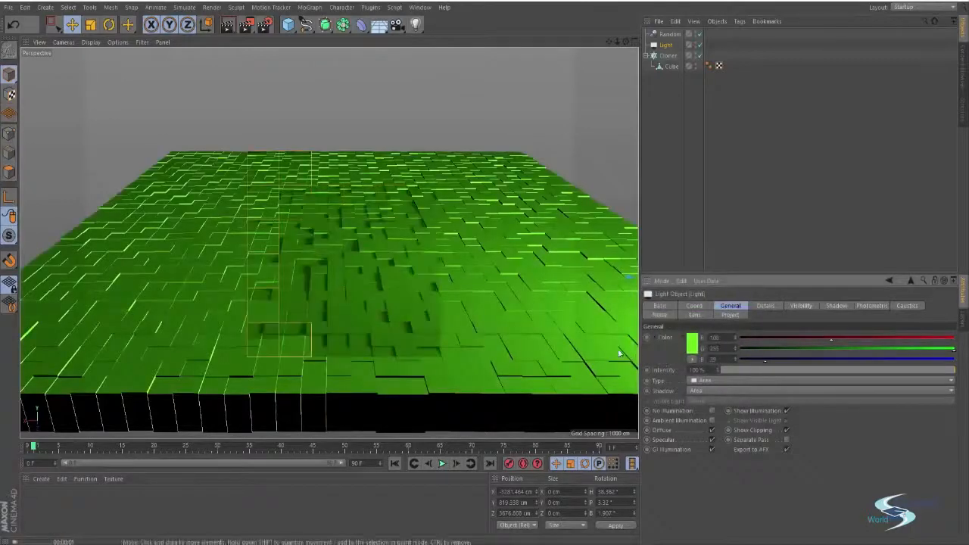
Step: Set the area light's color to a pale warm beige (RGB 255, 229, 200) and render the floor in the viewport
{"action": "left_click", "coordinate": [691, 345]}
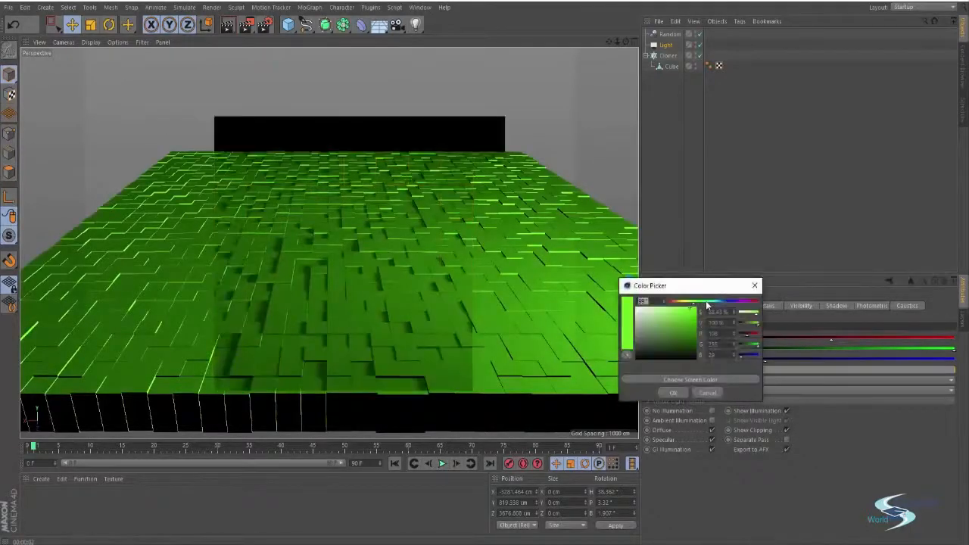
{"action": "left_click_drag", "start_coordinate": [709, 301], "coordinate": [719, 301]}
{"action": "left_click", "coordinate": [678, 303]}
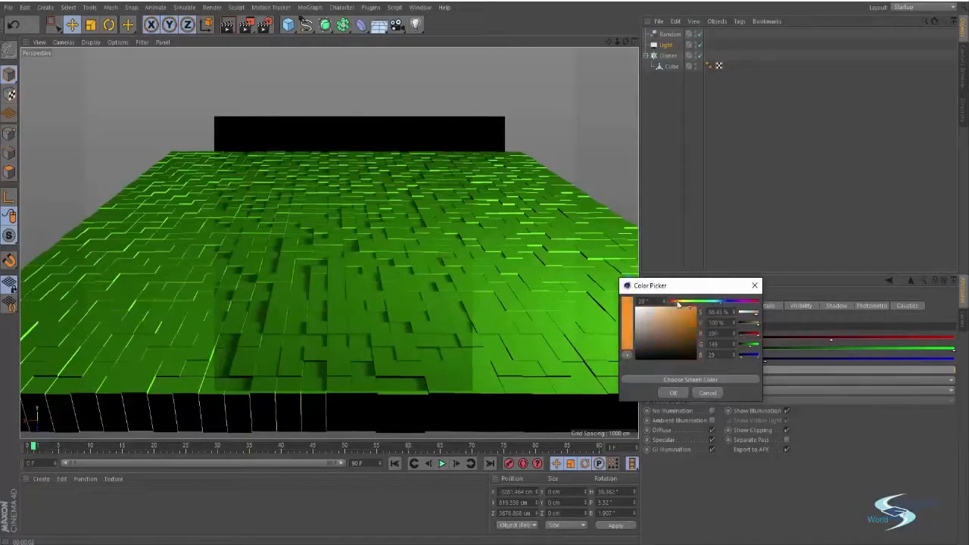
{"action": "left_click", "coordinate": [646, 309]}
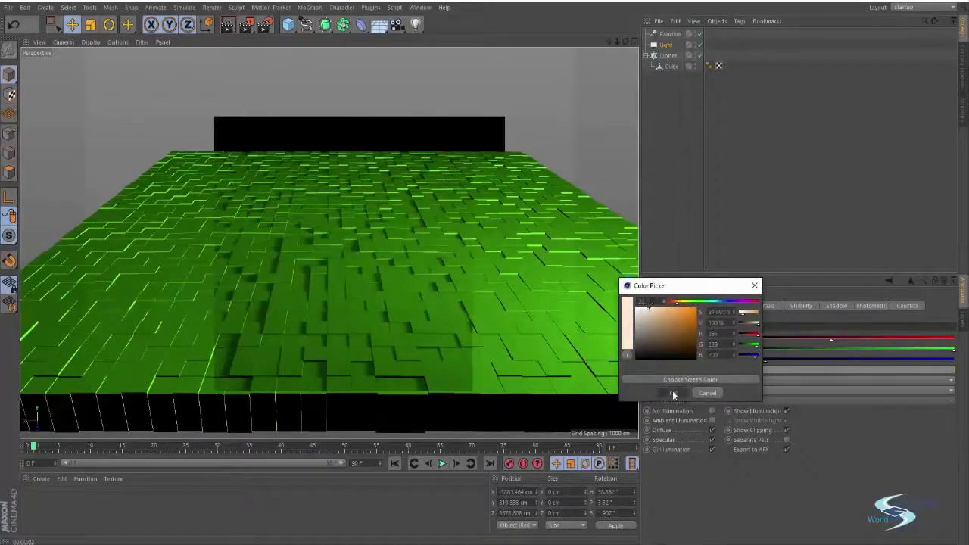
{"action": "left_click", "coordinate": [673, 393]}
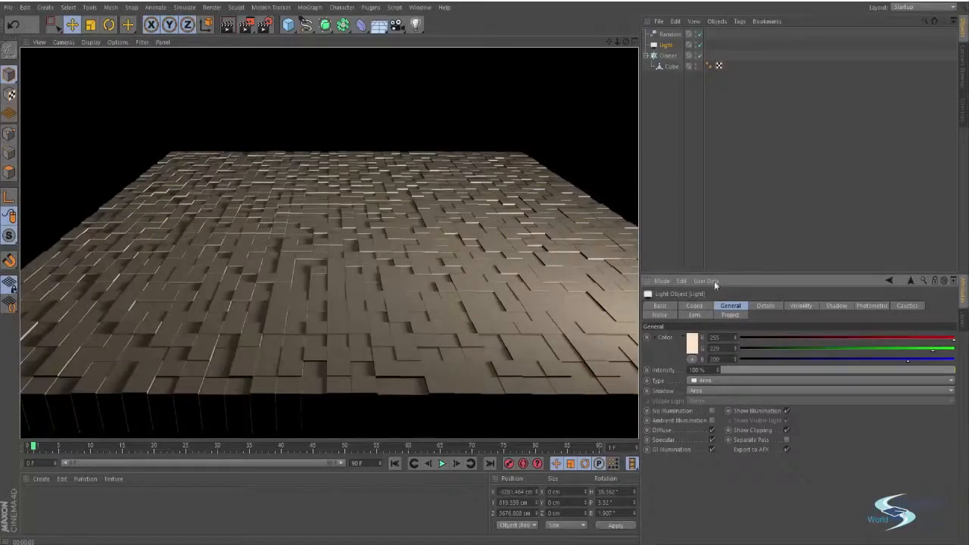
Step: Disable the light and the Cloner, and add a camera that stores the current view
{"action": "left_click", "coordinate": [668, 118]}
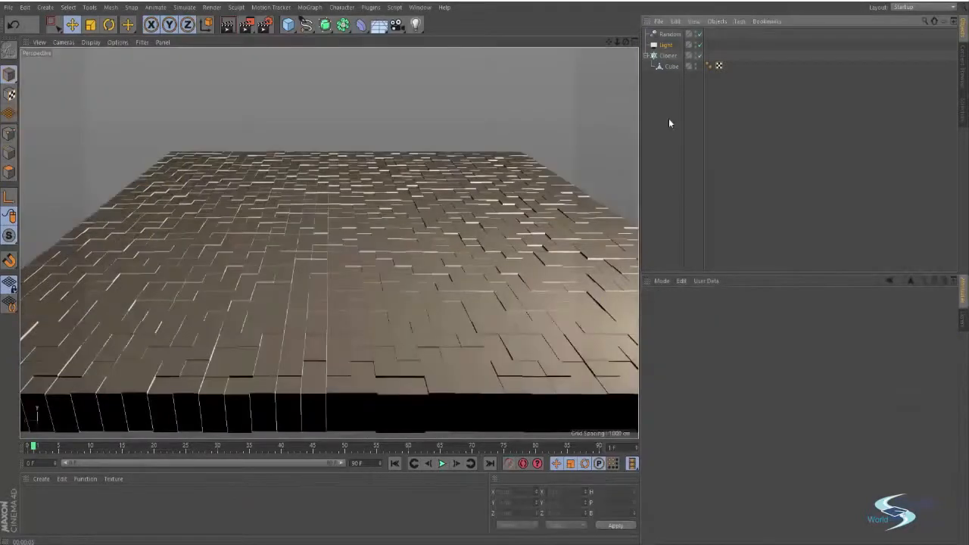
{"action": "left_click", "coordinate": [700, 55]}
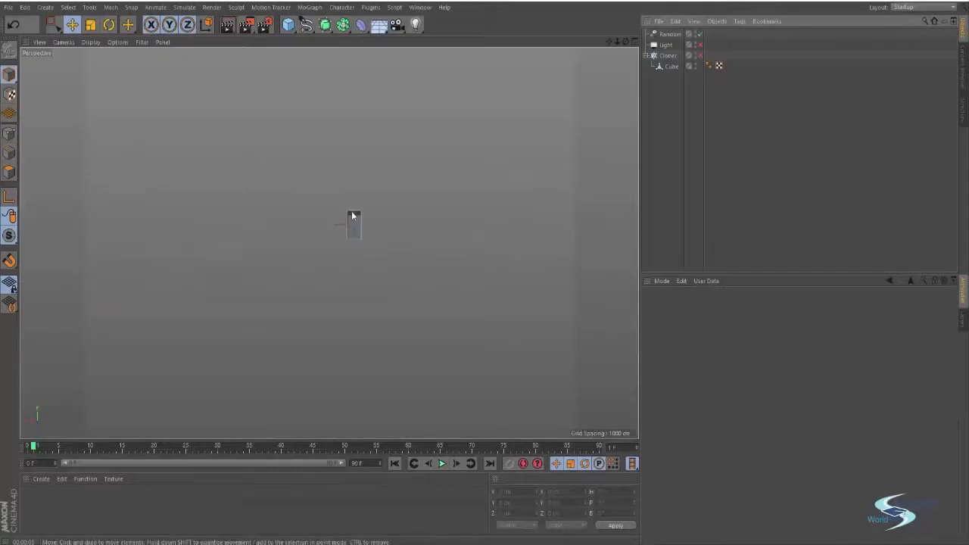
{"action": "left_click", "coordinate": [397, 25]}
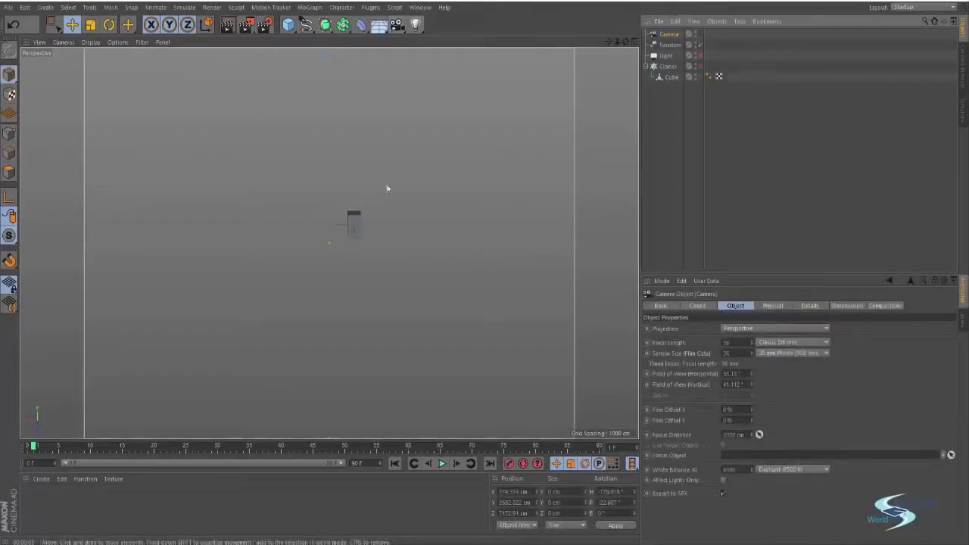
Step: Select the top polygon of the source cube and inset it to a face about 171 cm wide
{"action": "right_click_drag", "start_coordinate": [352, 217], "coordinate": [580, 180], "text": "alt"}
{"action": "left_click_drag", "start_coordinate": [372, 229], "coordinate": [392, 276], "text": "alt"}
{"action": "left_click", "coordinate": [670, 78]}
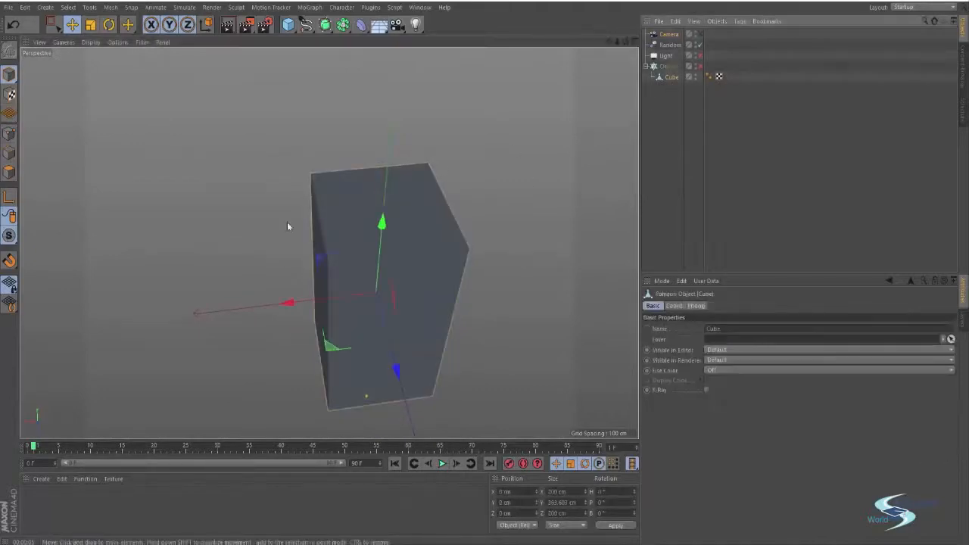
{"action": "left_click", "coordinate": [13, 171]}
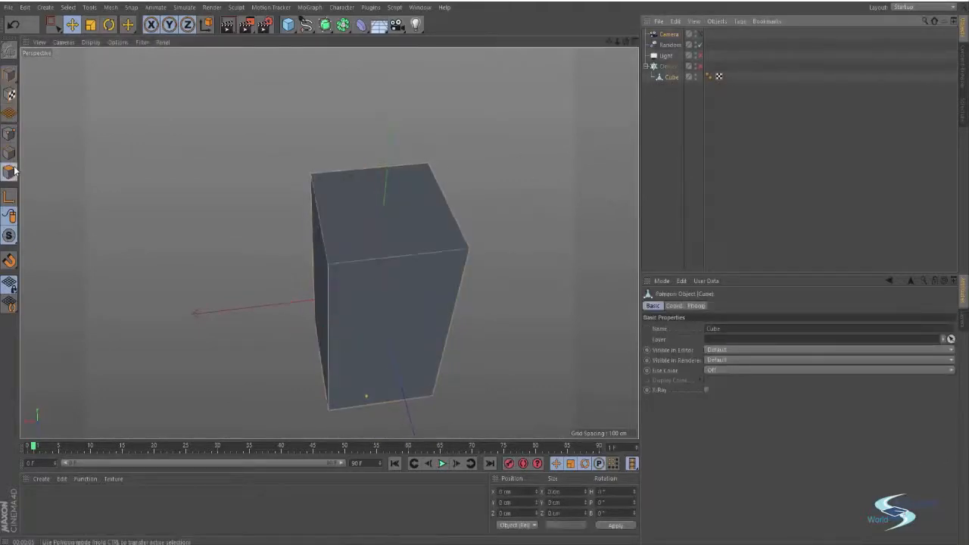
{"action": "left_click", "coordinate": [369, 227]}
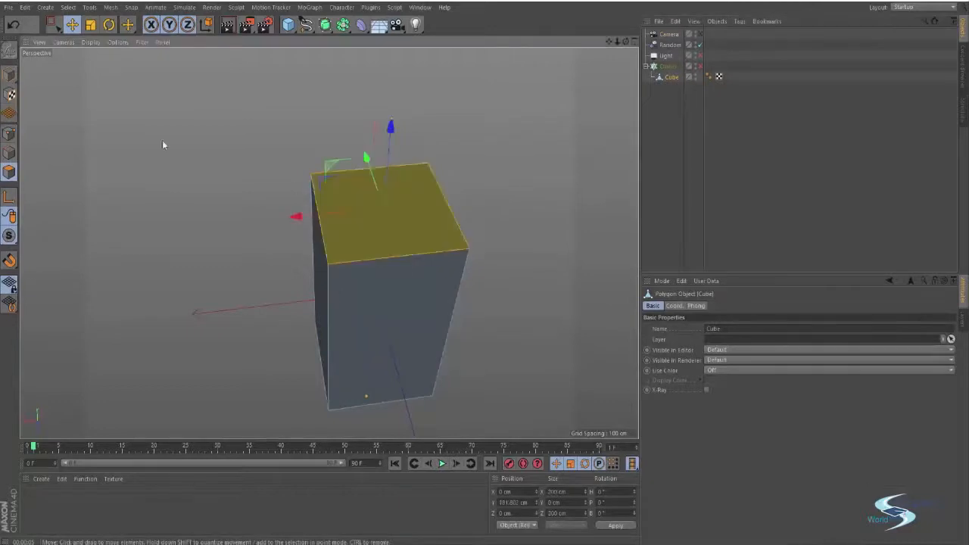
{"action": "key", "text": "i"}
{"action": "left_click_drag", "start_coordinate": [442, 218], "coordinate": [428, 213]}
Step: Extrude the inset top face slightly downward to form a shallow recess in the cube, and deselect it
{"action": "key", "text": "e"}
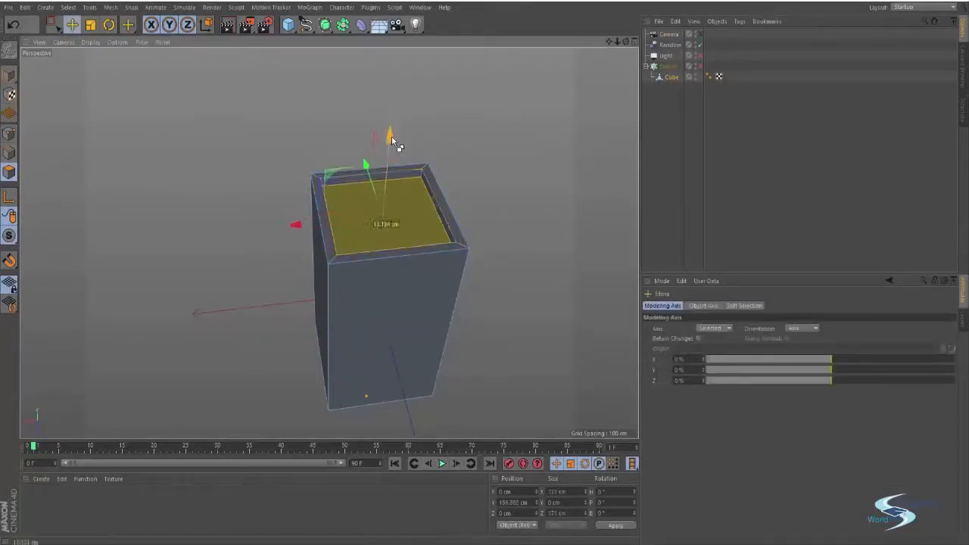
{"action": "left_click", "coordinate": [580, 148]}
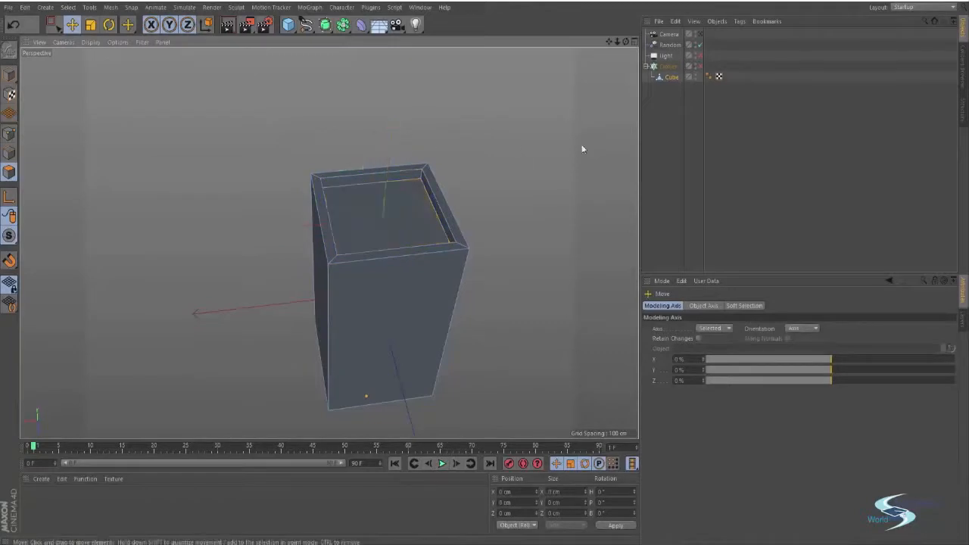
{"action": "left_click", "coordinate": [663, 127]}
{"action": "left_click_drag", "start_coordinate": [464, 207], "coordinate": [499, 206], "text": "alt"}
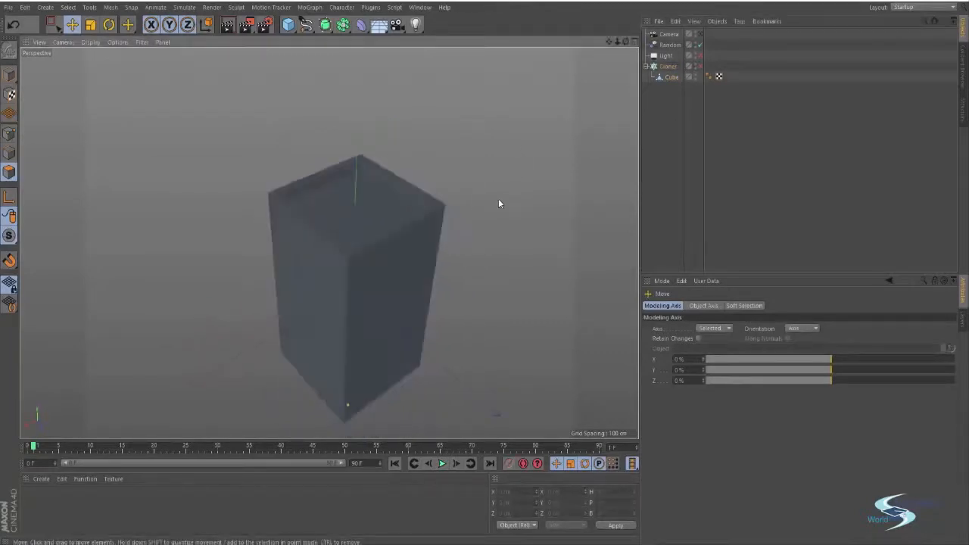
Step: Select the recessed top face of the cube and raise it slightly to make the recess shallower
{"action": "left_click", "coordinate": [669, 76]}
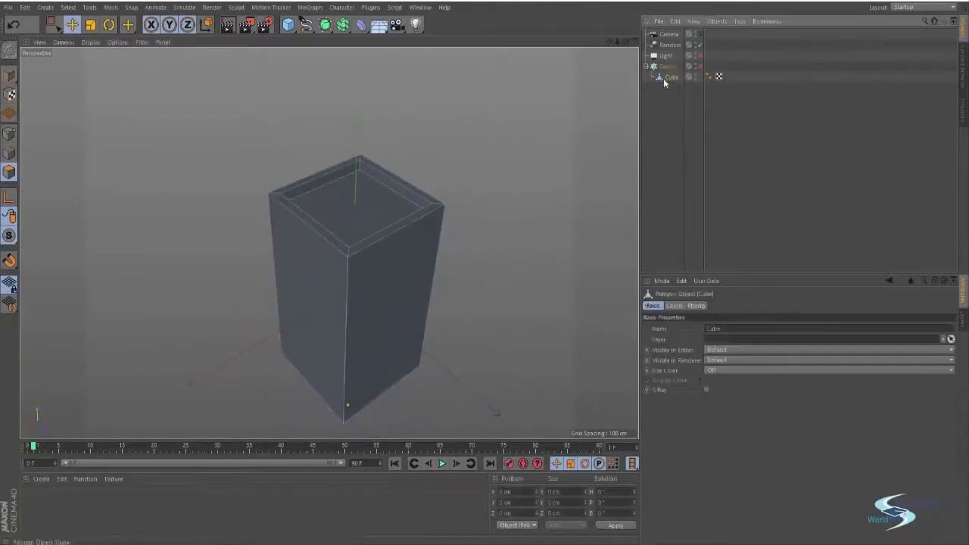
{"action": "left_click", "coordinate": [366, 200]}
{"action": "left_click_drag", "start_coordinate": [353, 123], "coordinate": [357, 123]}
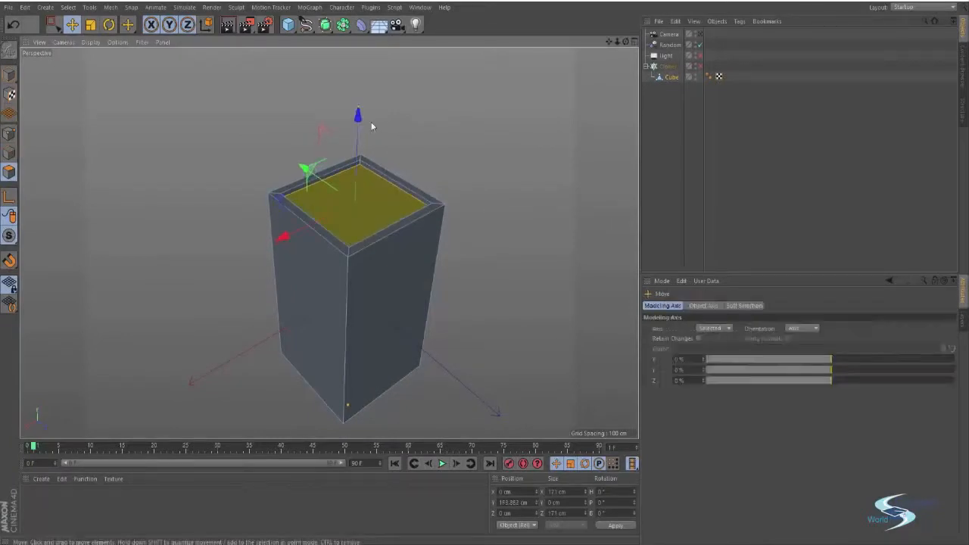
{"action": "left_click", "coordinate": [440, 133]}
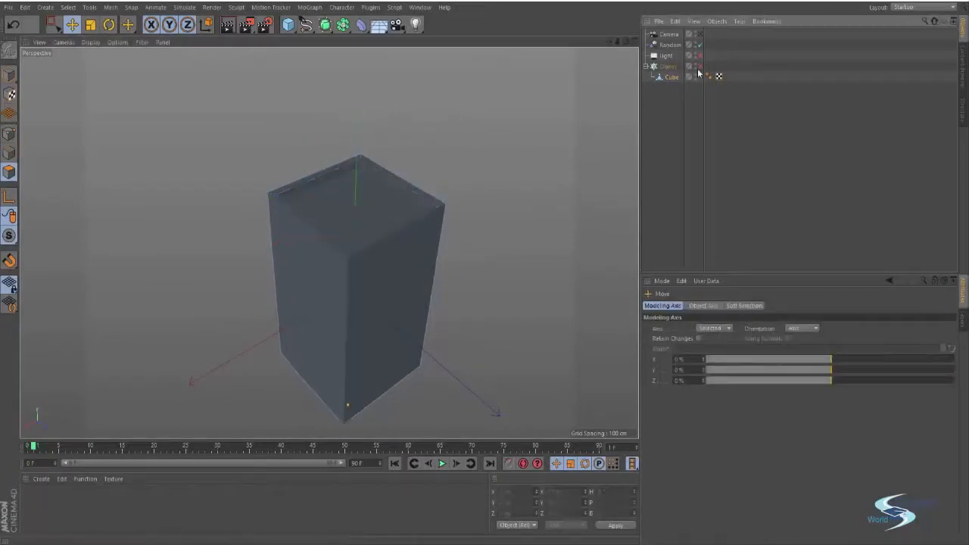
Step: Look through the stored camera, re-enable the light and the Cloner, and render the recessed cubes in the viewport
{"action": "left_click", "coordinate": [699, 35]}
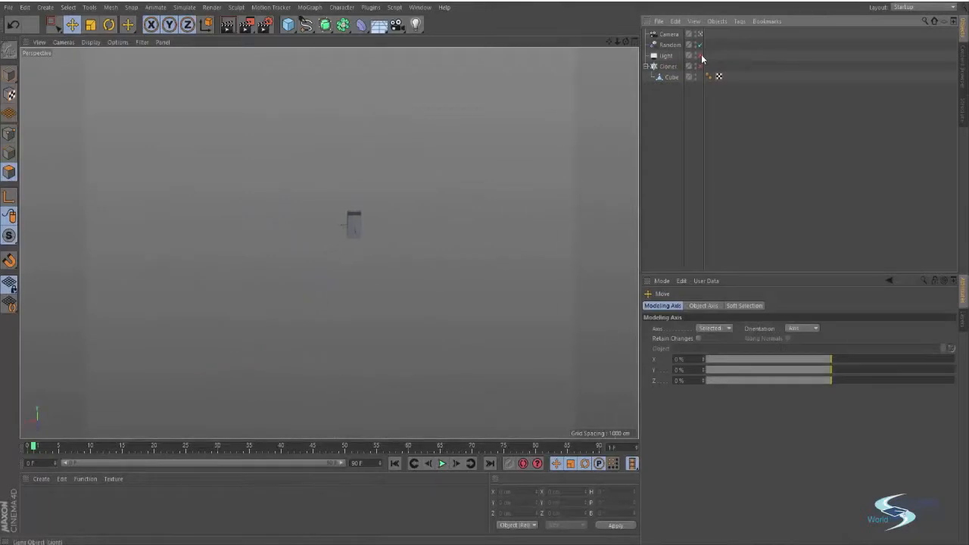
{"action": "left_click", "coordinate": [699, 66]}
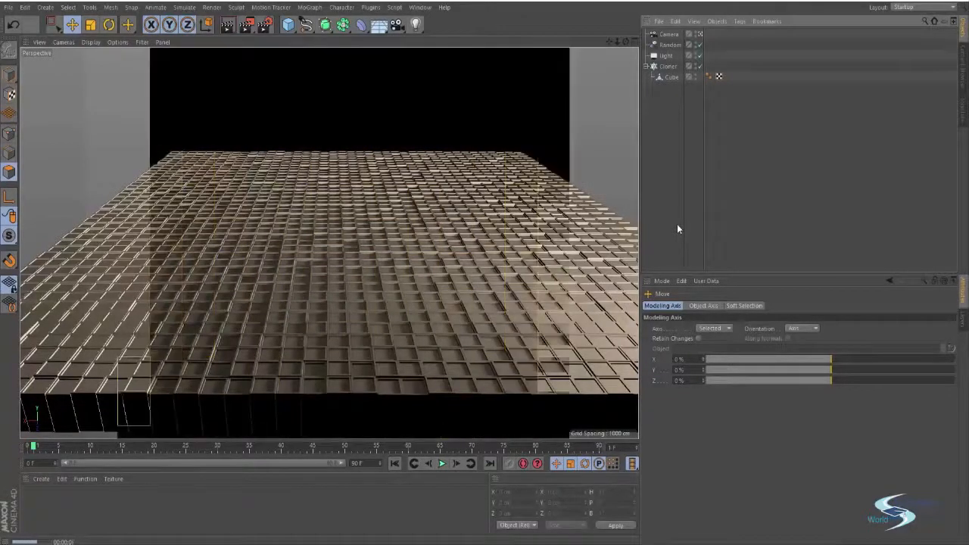
Step: Scale the source cube's recess down uniformly to a small square hole and render the cloned floor in the viewport
{"action": "left_click", "coordinate": [671, 77]}
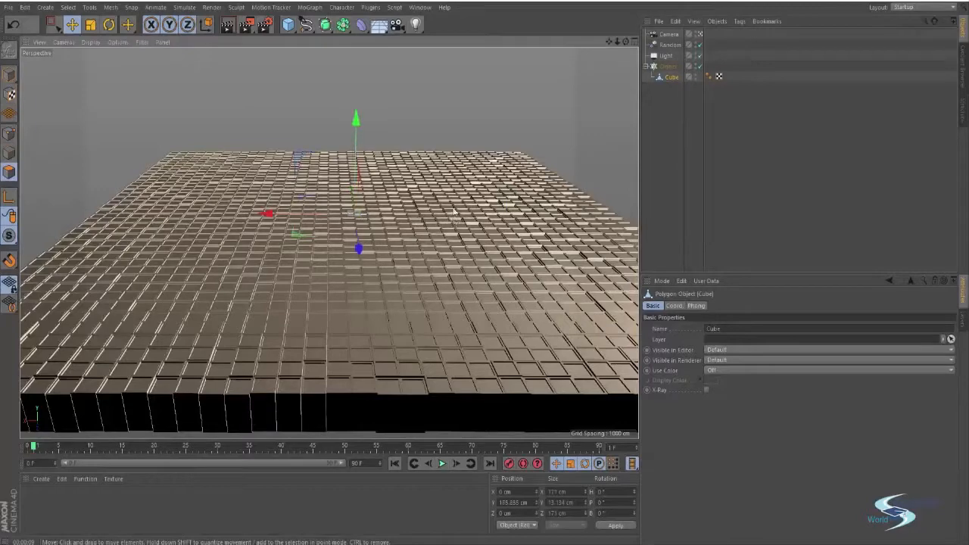
{"action": "key", "text": "t"}
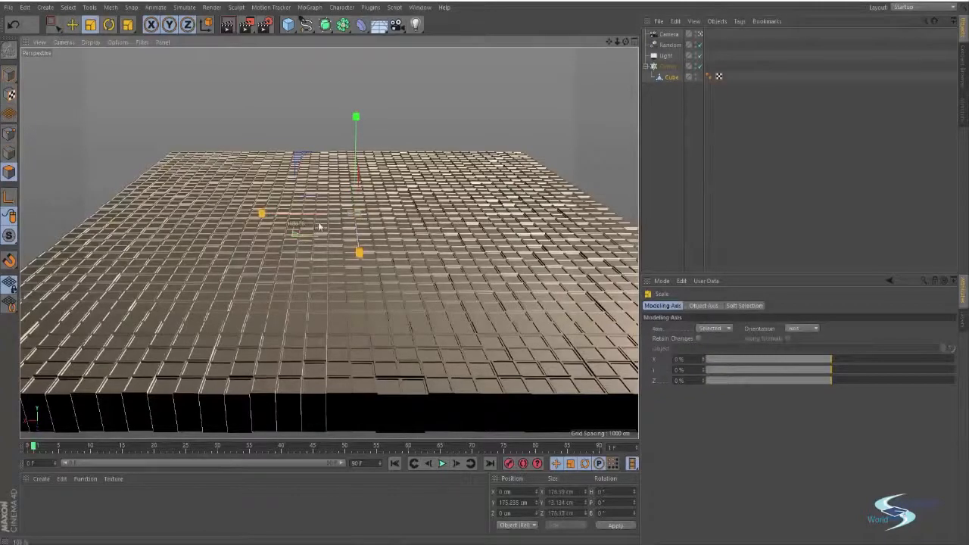
{"action": "left_click_drag", "start_coordinate": [297, 239], "coordinate": [31, 270]}
{"action": "key", "text": "e"}
{"action": "left_click", "coordinate": [634, 111]}
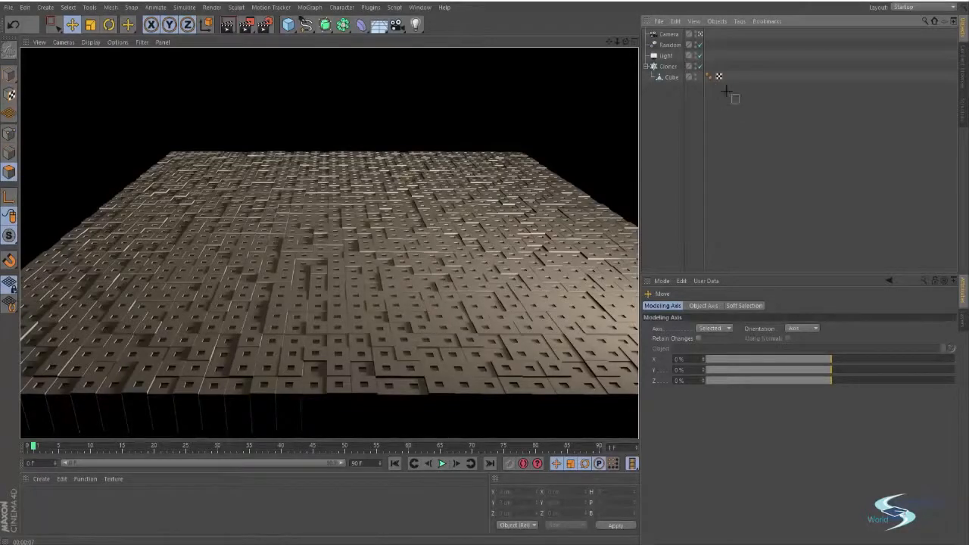
Step: Clear the scene by deleting the camera, Random effector, light, Cloner and cube
{"action": "left_click_drag", "start_coordinate": [727, 92], "coordinate": [703, 73]}
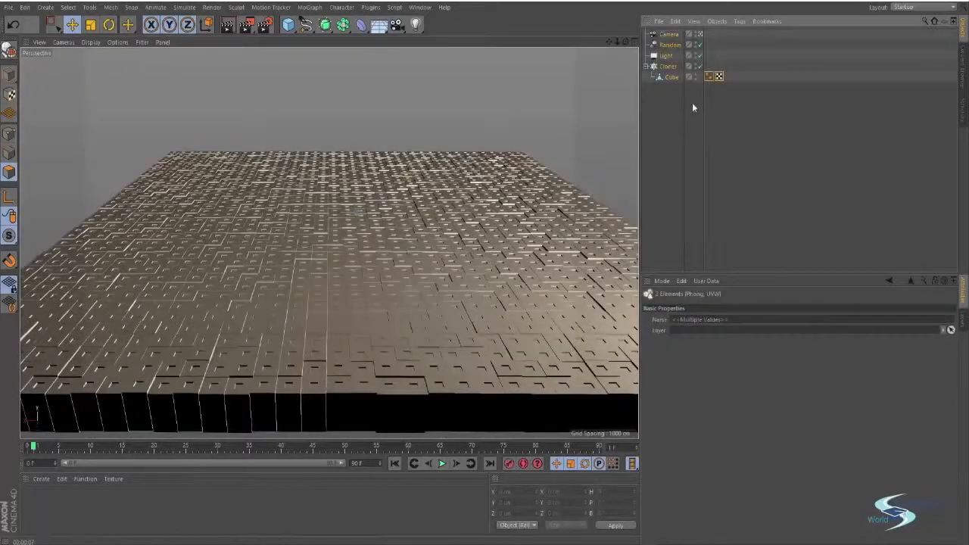
{"action": "key", "text": "ctrl+n"}
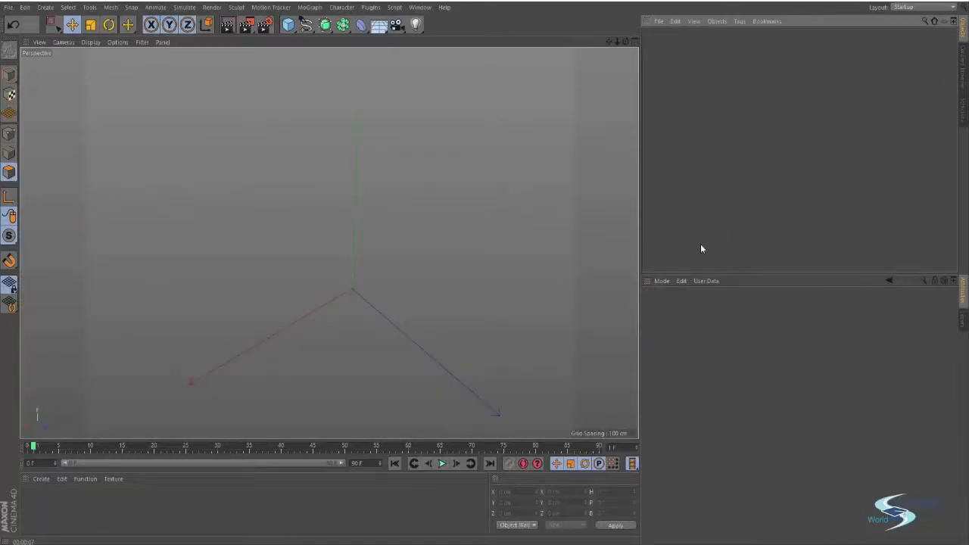
Step: Add a Plane primitive and display its segment lines in the viewport
{"action": "left_click", "coordinate": [287, 24]}
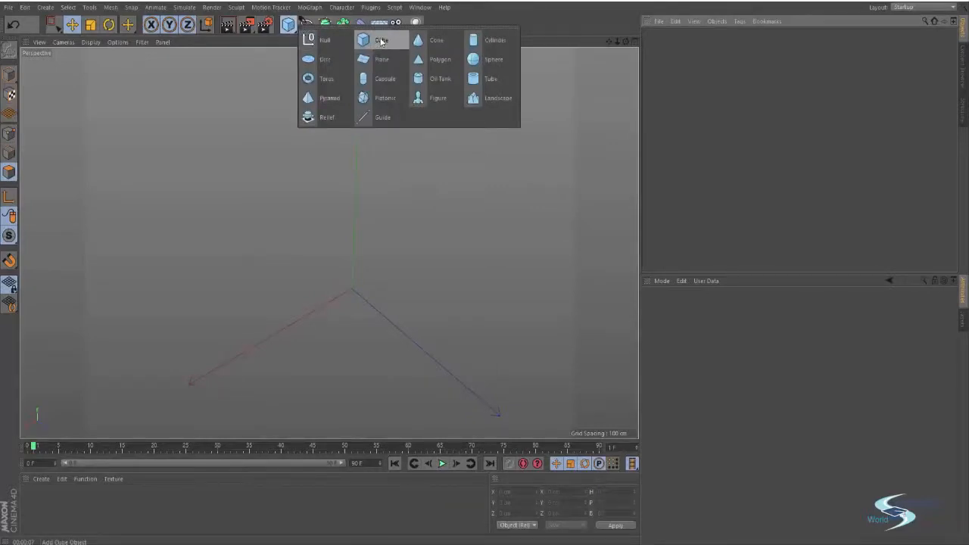
{"action": "left_click", "coordinate": [379, 59]}
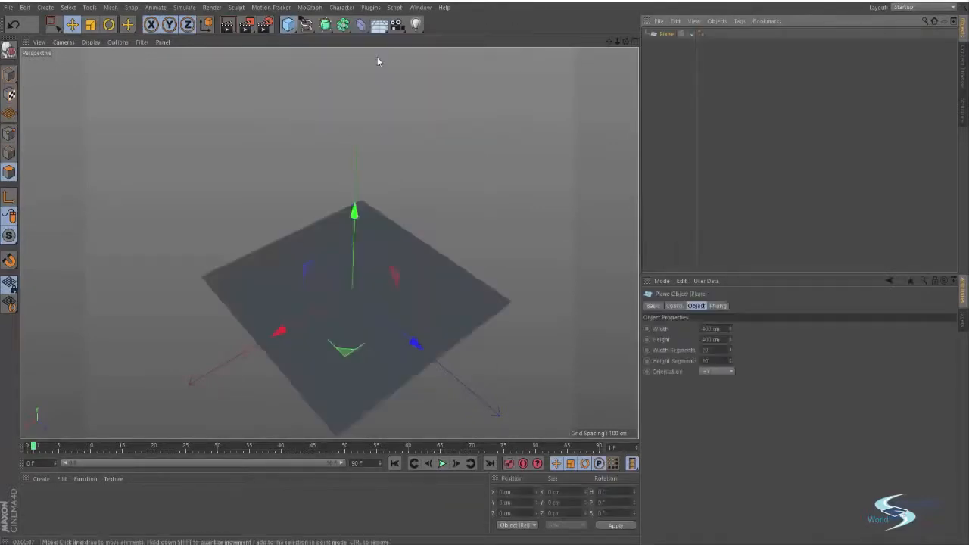
{"action": "left_click", "coordinate": [91, 41]}
{"action": "left_click", "coordinate": [114, 64]}
{"action": "scroll", "coordinate": [371, 308], "scroll_direction": "up", "scroll_amount": 3}
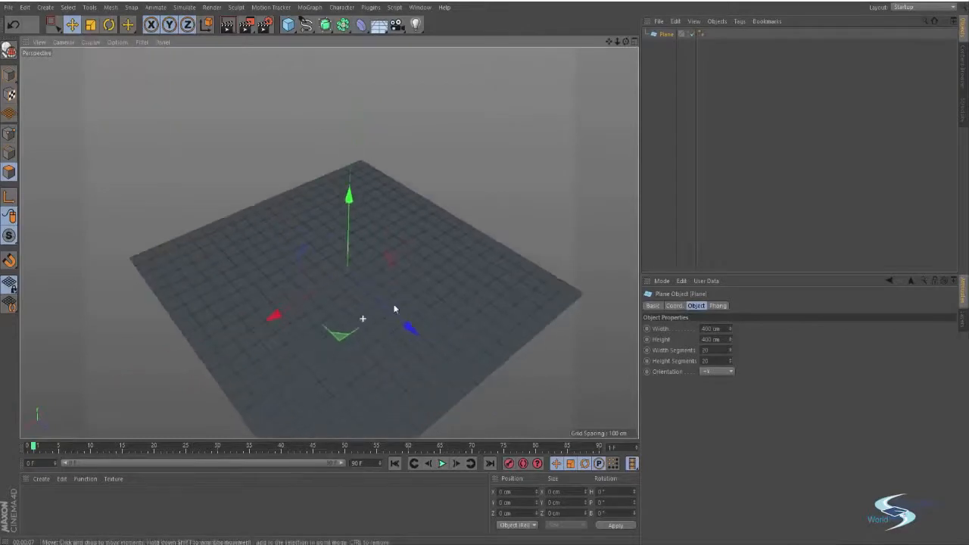
{"action": "middle_click_drag", "start_coordinate": [394, 309], "coordinate": [394, 243], "text": "alt"}
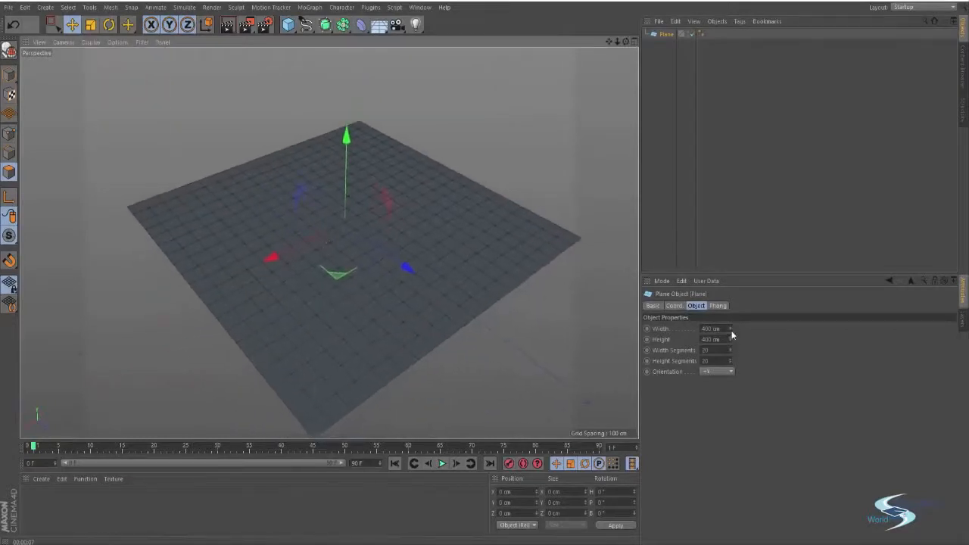
Step: Set the plane's width to 147 cm, its width segments to 12 and its height segments to 47
{"action": "left_click_drag", "start_coordinate": [731, 334], "coordinate": [731, 331]}
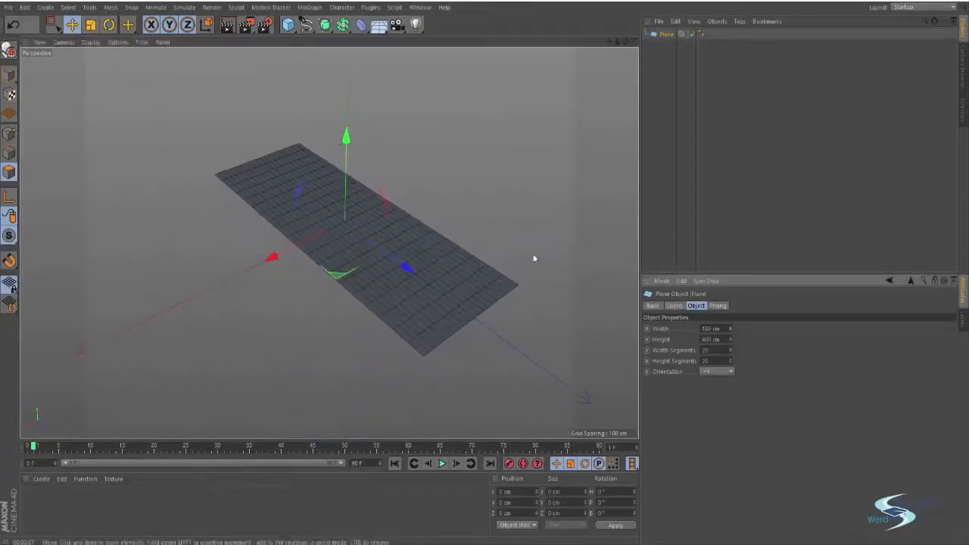
{"action": "left_click_drag", "start_coordinate": [450, 178], "coordinate": [422, 241], "text": "alt"}
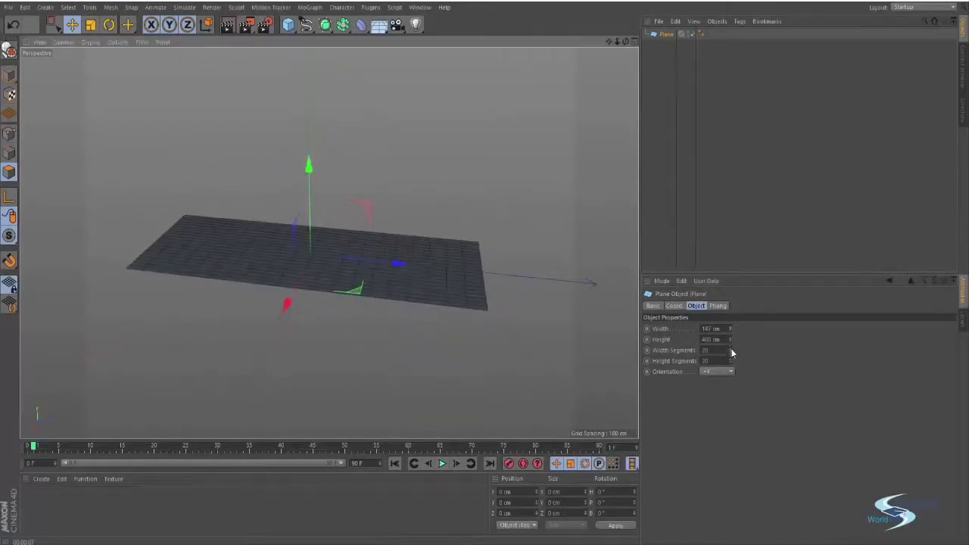
{"action": "left_click_drag", "start_coordinate": [731, 353], "coordinate": [731, 371]}
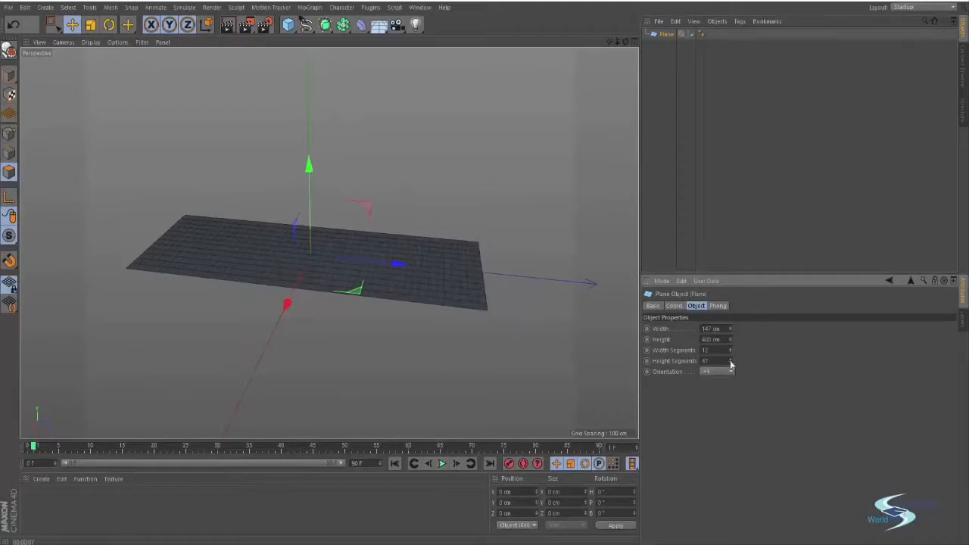
{"action": "left_click", "coordinate": [658, 85]}
{"action": "left_click_drag", "start_coordinate": [363, 250], "coordinate": [368, 275], "text": "alt"}
{"action": "left_click", "coordinate": [365, 262]}
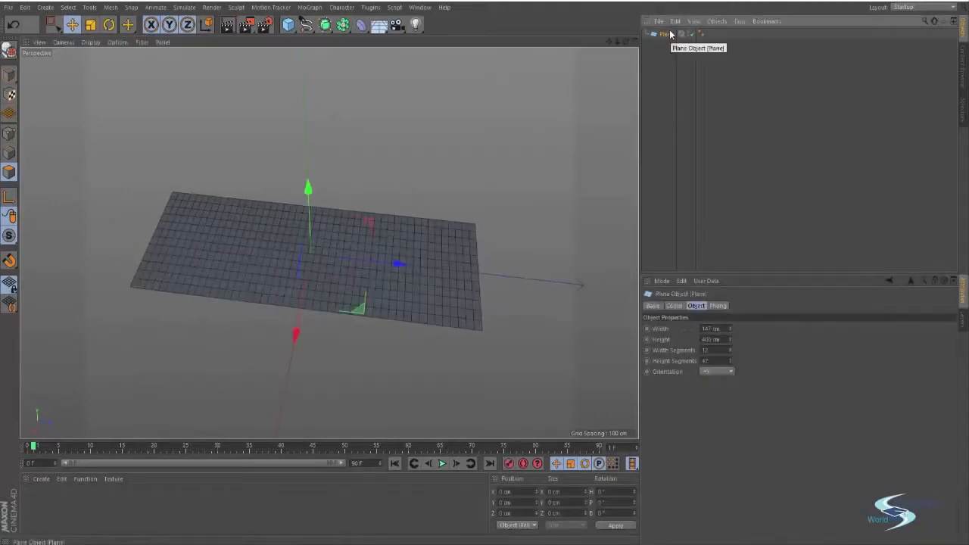
Step: Convert the plane to an editable polygon object and add a Bend deformer to the scene
{"action": "key", "text": "c"}
{"action": "left_click", "coordinate": [662, 85]}
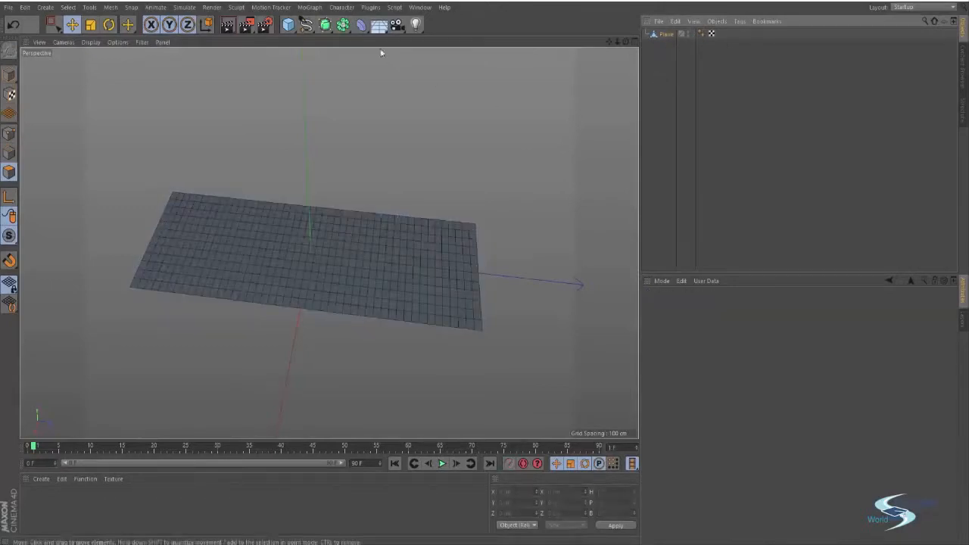
{"action": "left_click", "coordinate": [362, 28]}
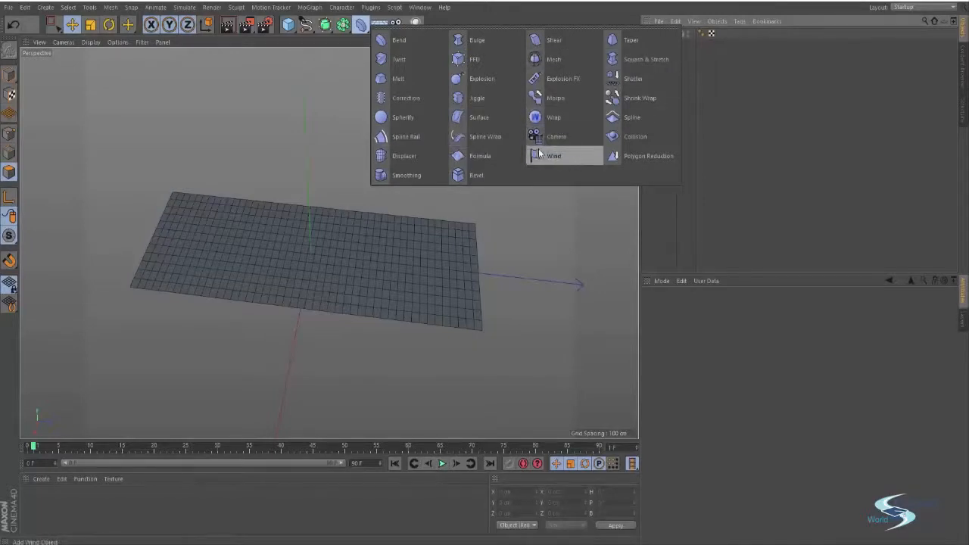
{"action": "left_click", "coordinate": [402, 42]}
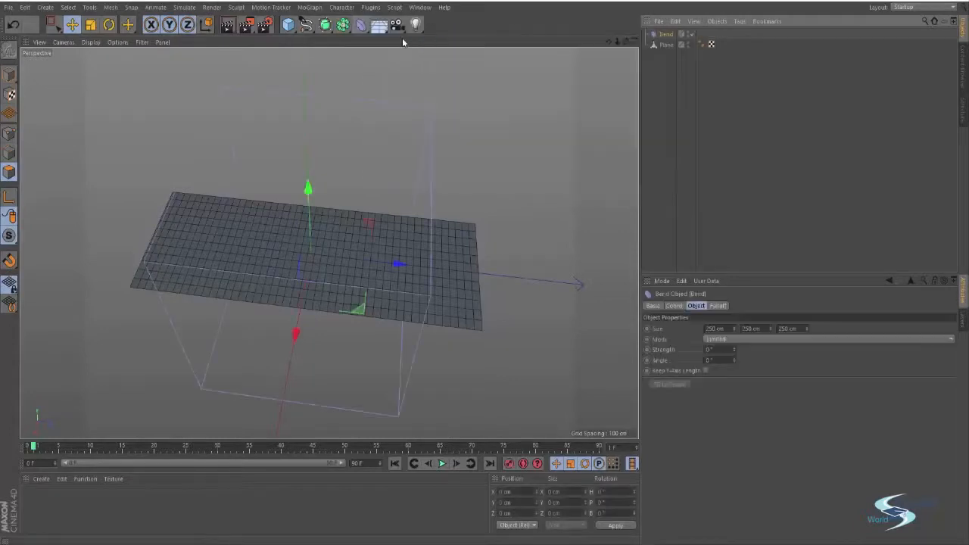
{"action": "left_click_drag", "start_coordinate": [329, 244], "coordinate": [458, 128], "text": "alt"}
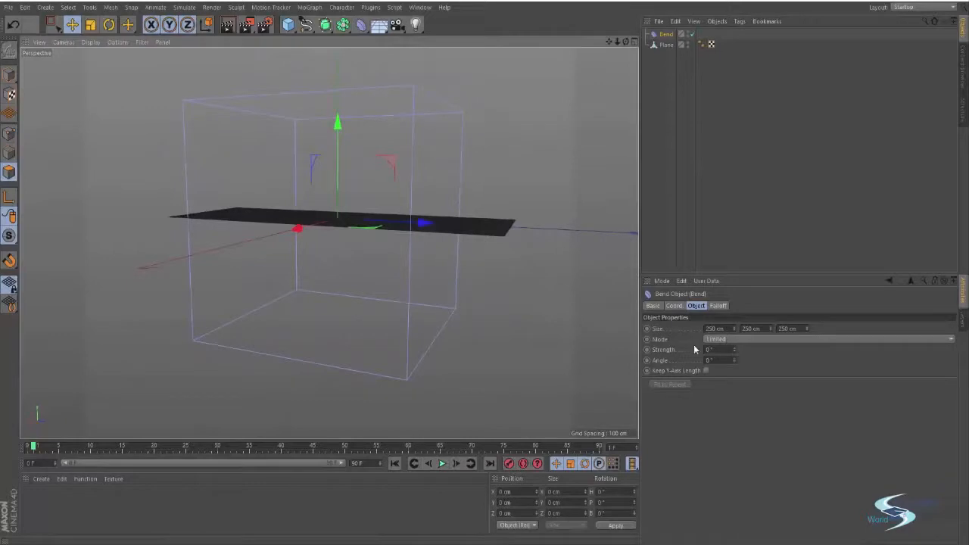
{"action": "left_click_drag", "start_coordinate": [390, 242], "coordinate": [397, 269], "text": "alt"}
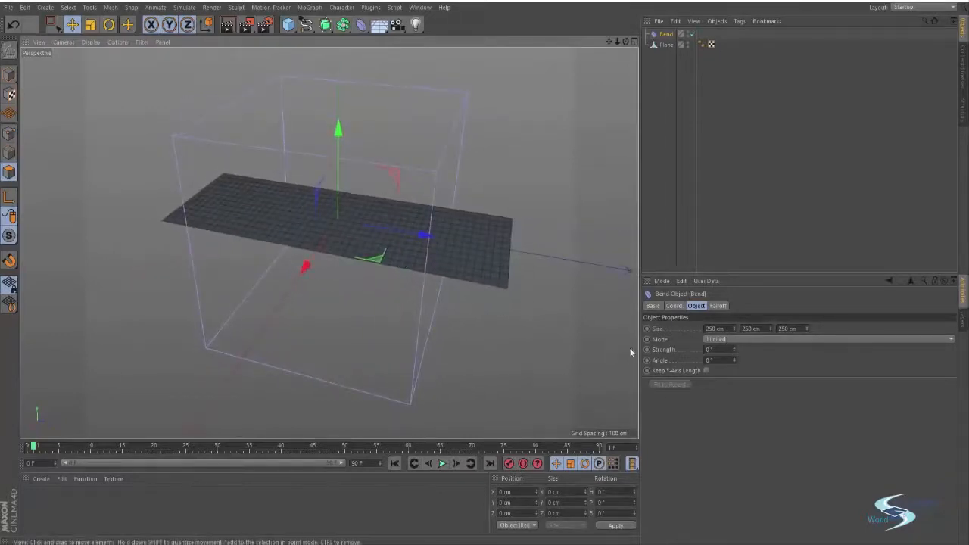
Step: Try different Bend strength values with the deformer in its default orientation, and undo them
{"action": "left_click_drag", "start_coordinate": [733, 353], "coordinate": [739, 340]}
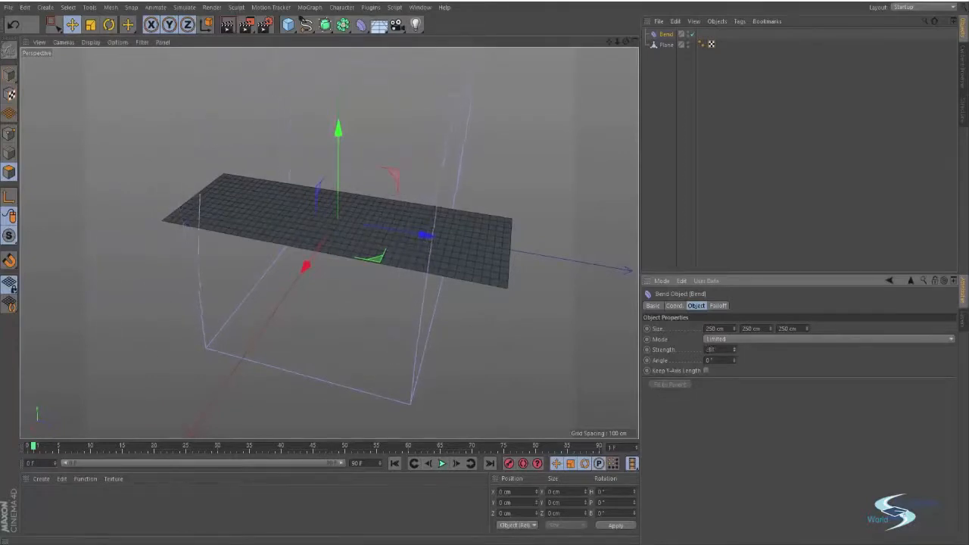
{"action": "left_click_drag", "start_coordinate": [394, 231], "coordinate": [421, 304], "text": "alt"}
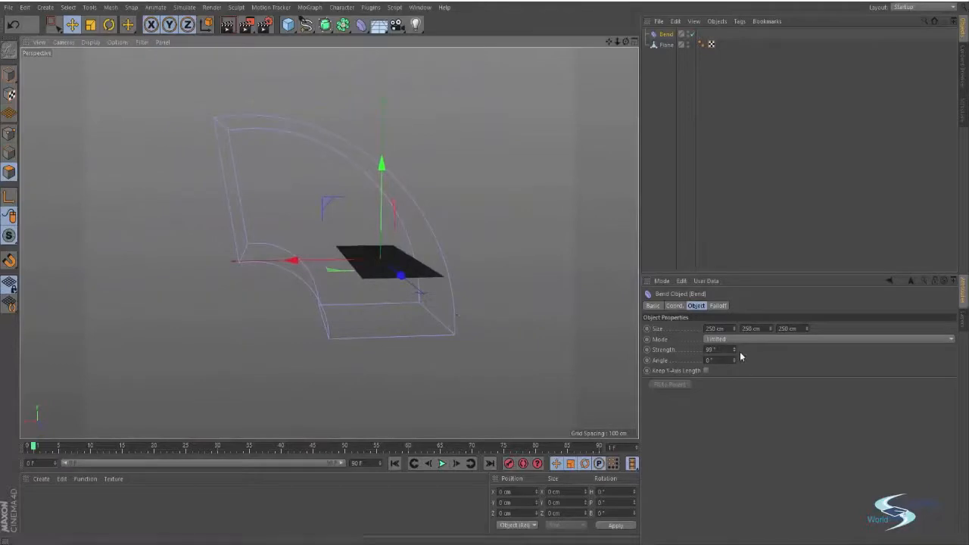
{"action": "left_click_drag", "start_coordinate": [735, 353], "coordinate": [735, 378]}
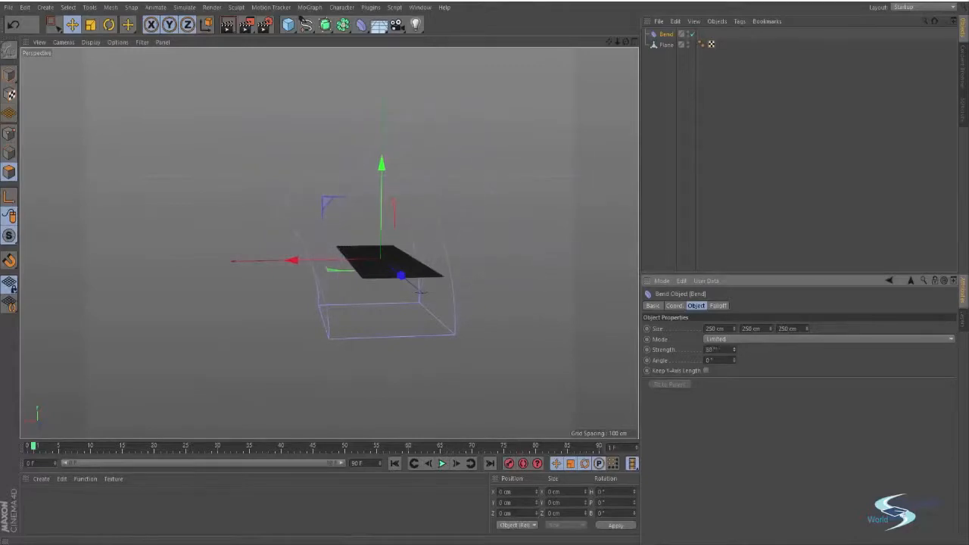
{"action": "key", "text": "ctrl+z"}
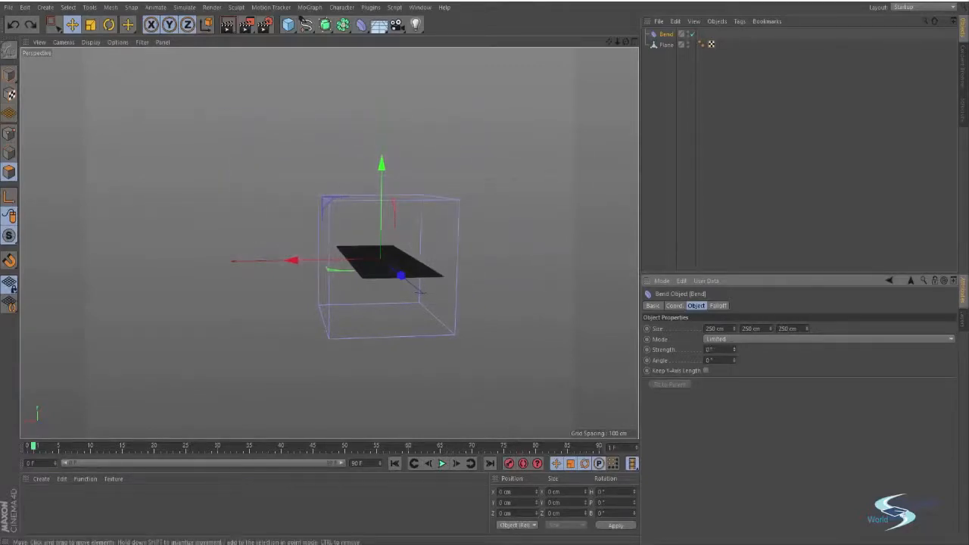
Step: Rotate the Bend deformer to a bank of 90°, test its strength and undo the strength change
{"action": "key", "text": "r"}
{"action": "left_click_drag", "start_coordinate": [362, 206], "coordinate": [312, 289]}
{"action": "left_click", "coordinate": [666, 35]}
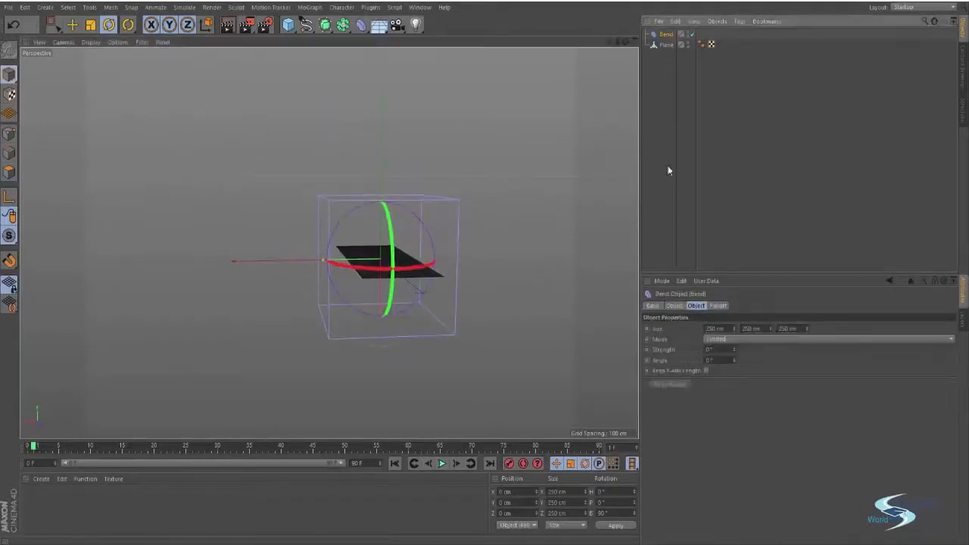
{"action": "left_click_drag", "start_coordinate": [733, 353], "coordinate": [733, 333]}
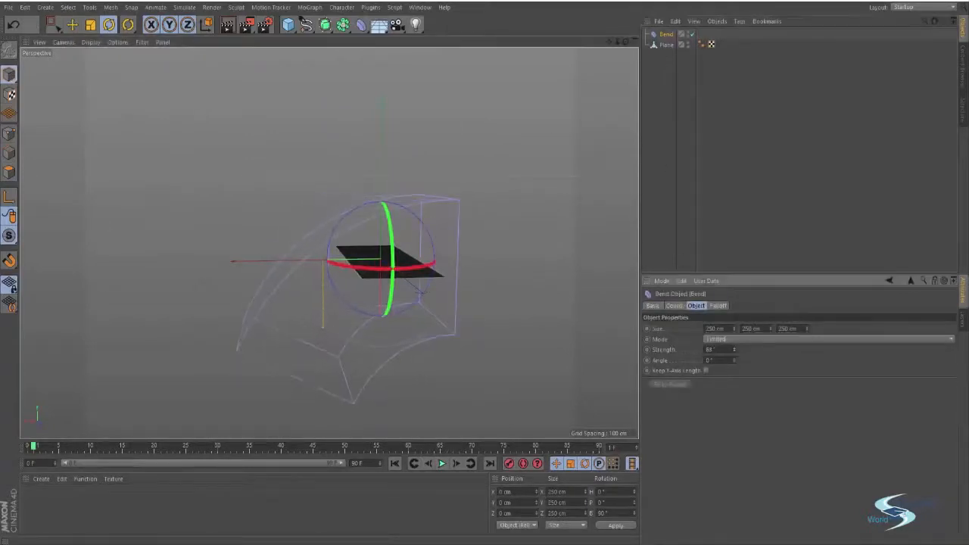
{"action": "key", "text": "ctrl+z"}
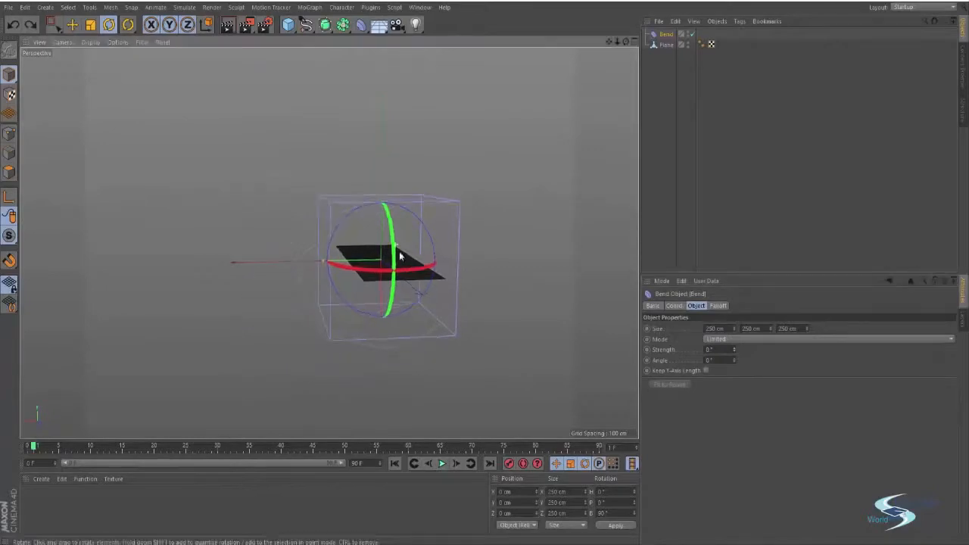
Step: Turn the Bend deformer to a heading of -90°, test its strength and undo the strength change
{"action": "left_click_drag", "start_coordinate": [400, 255], "coordinate": [388, 297], "text": "alt"}
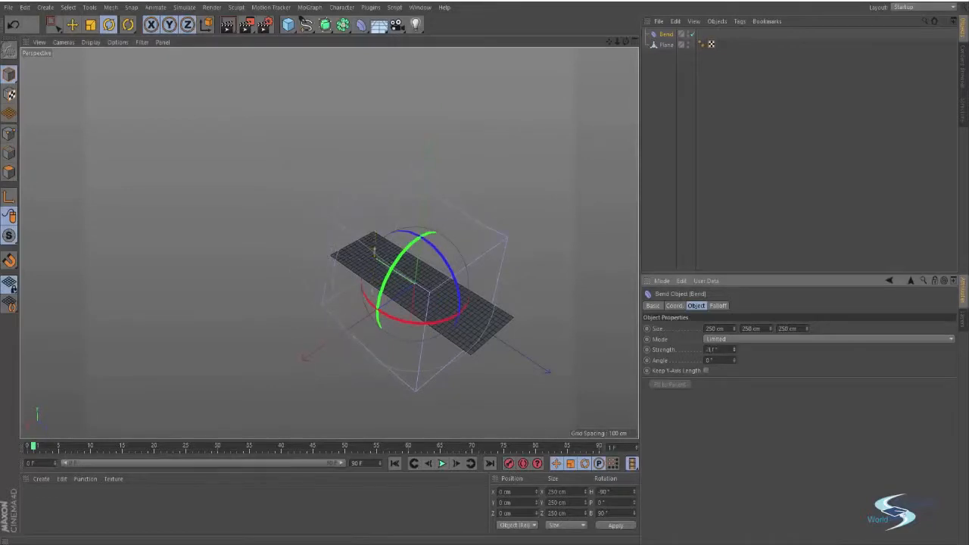
{"action": "key", "text": "ctrl+z"}
{"action": "key", "text": "ctrl+z"}
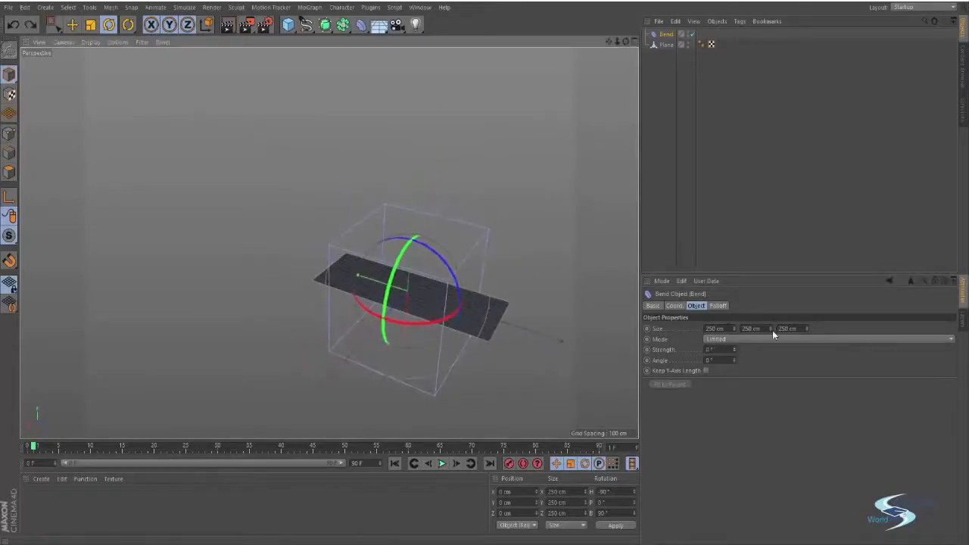
Step: Resize the Bend deformer to 19 × 418 × 161 cm so that it closely encloses the plane
{"action": "key", "text": "ctrl+z"}
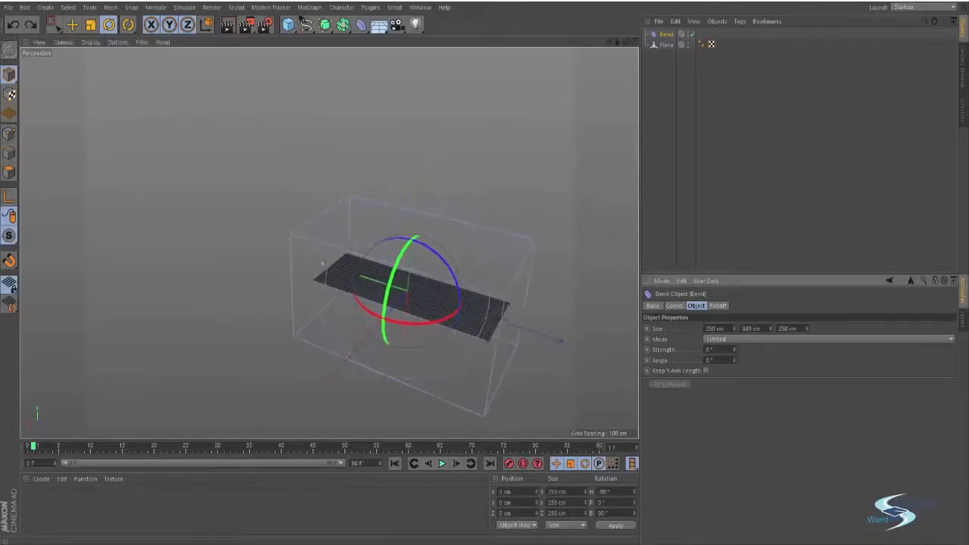
{"action": "key", "text": "ctrl+z"}
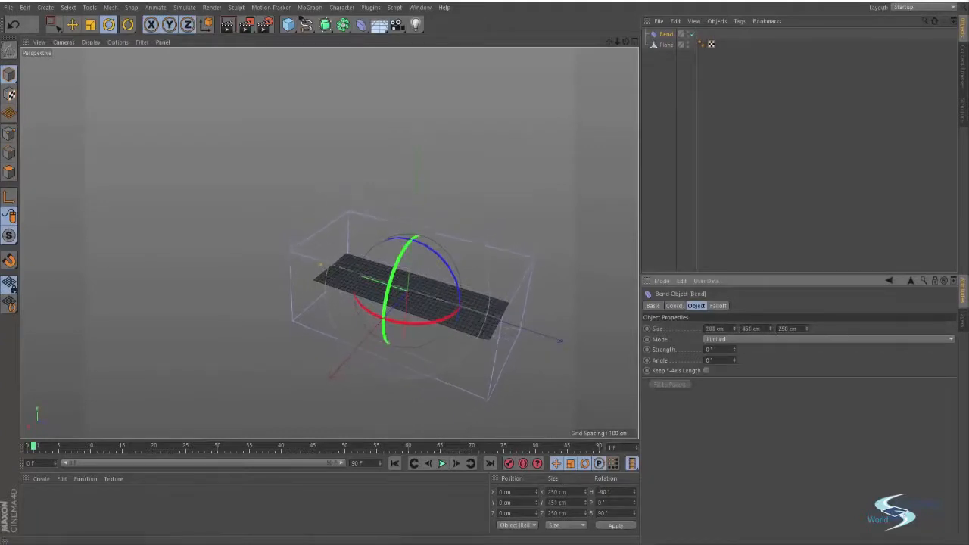
{"action": "key", "text": "ctrl+z"}
{"action": "left_click_drag", "start_coordinate": [422, 256], "coordinate": [553, 341], "text": "alt"}
{"action": "left_click_drag", "start_coordinate": [807, 329], "coordinate": [772, 329]}
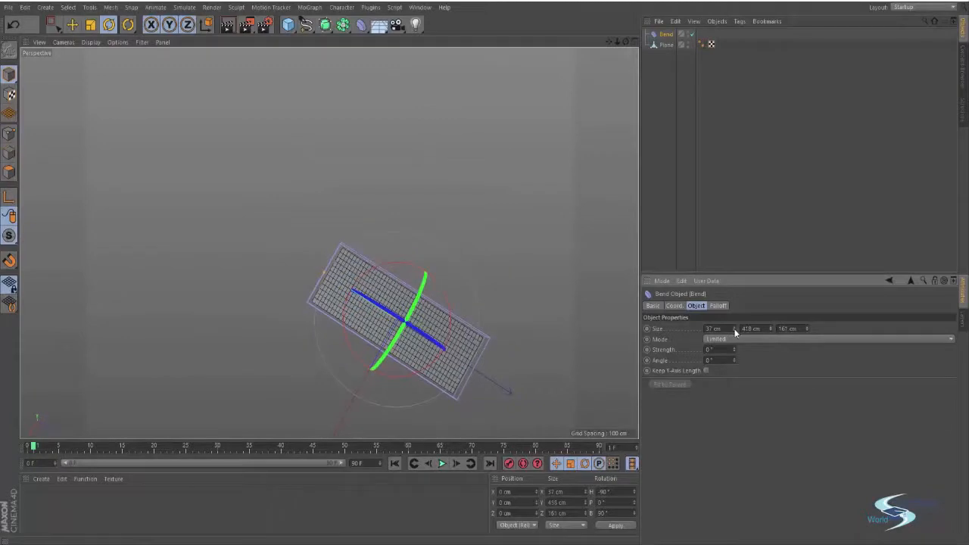
{"action": "left_click_drag", "start_coordinate": [546, 288], "coordinate": [479, 258], "text": "alt"}
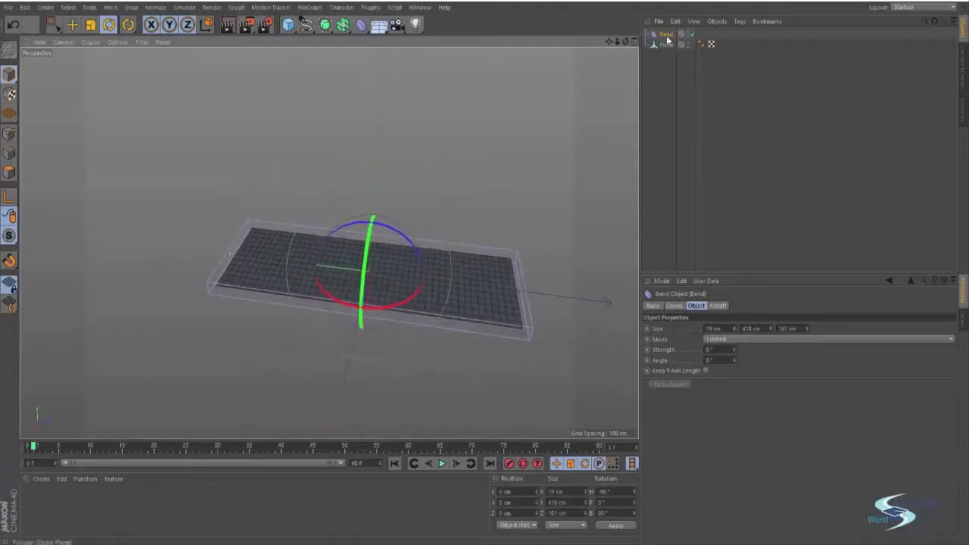
Step: Make the Bend deformer a child of the plane and curve the plane upward with a strength of about -108°
{"action": "left_click_drag", "start_coordinate": [663, 44], "coordinate": [670, 44]}
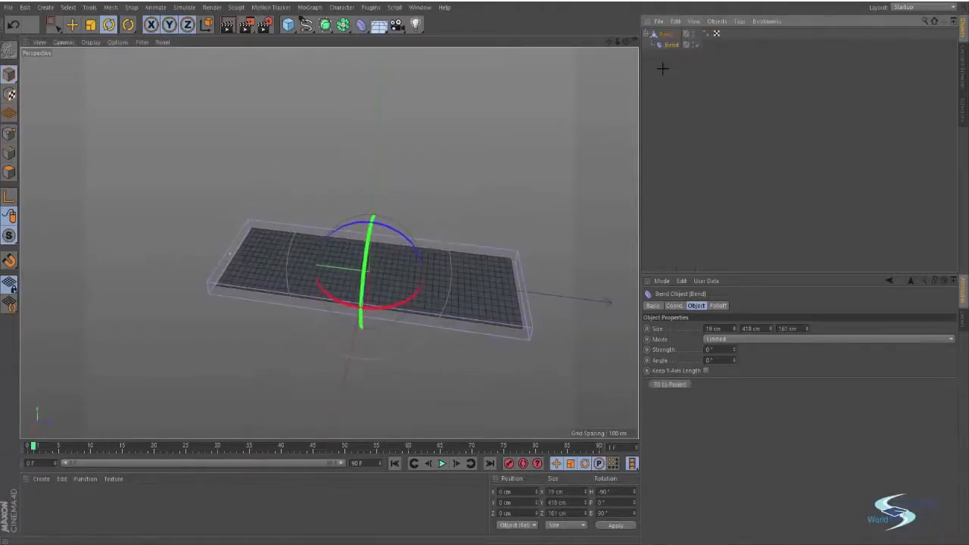
{"action": "left_click", "coordinate": [671, 43]}
{"action": "left_click", "coordinate": [432, 198]}
{"action": "left_click_drag", "start_coordinate": [416, 214], "coordinate": [382, 236], "text": "alt"}
{"action": "left_click", "coordinate": [672, 44]}
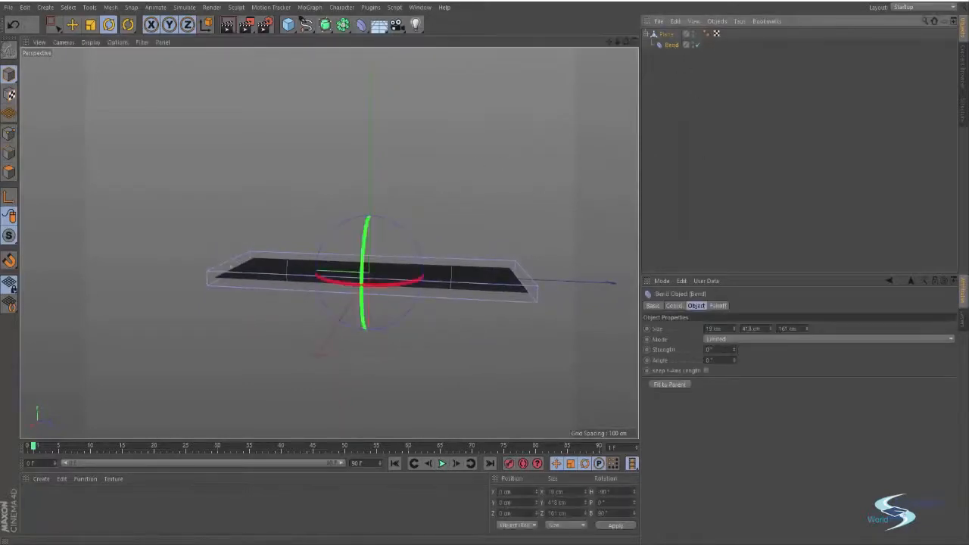
{"action": "mouse_move", "coordinate": [733, 350]}
{"action": "left_mouse_down"}
{"action": "mouse_move", "coordinate": [733, 313]}
{"action": "mouse_move", "coordinate": [733, 356]}
{"action": "mouse_move", "coordinate": [733, 333]}
{"action": "left_mouse_up"}
{"action": "left_click", "coordinate": [645, 134]}
{"action": "left_click_drag", "start_coordinate": [424, 227], "coordinate": [316, 176], "text": "alt"}
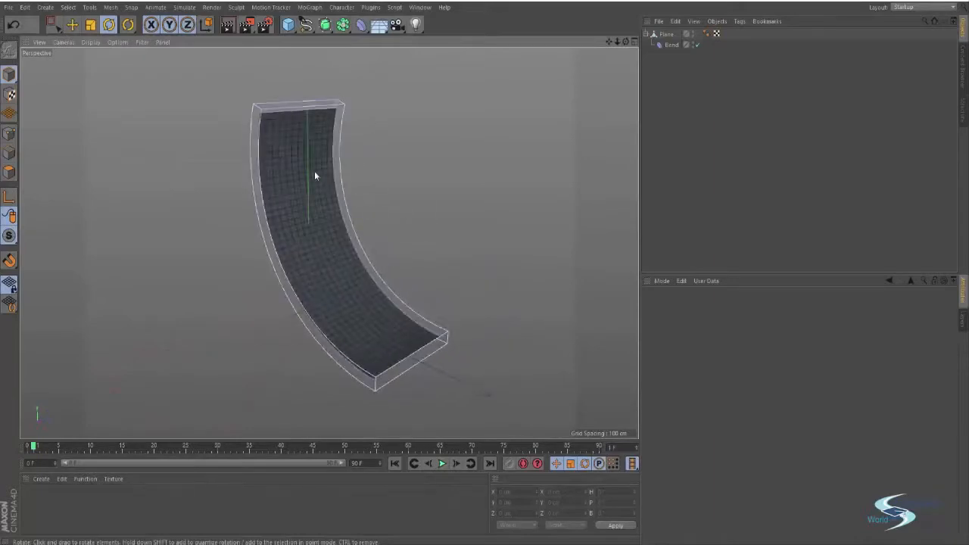
Step: Change the Bend deformer's strength and set its angle to 90° to curve the plane sideways
{"action": "left_click", "coordinate": [671, 44]}
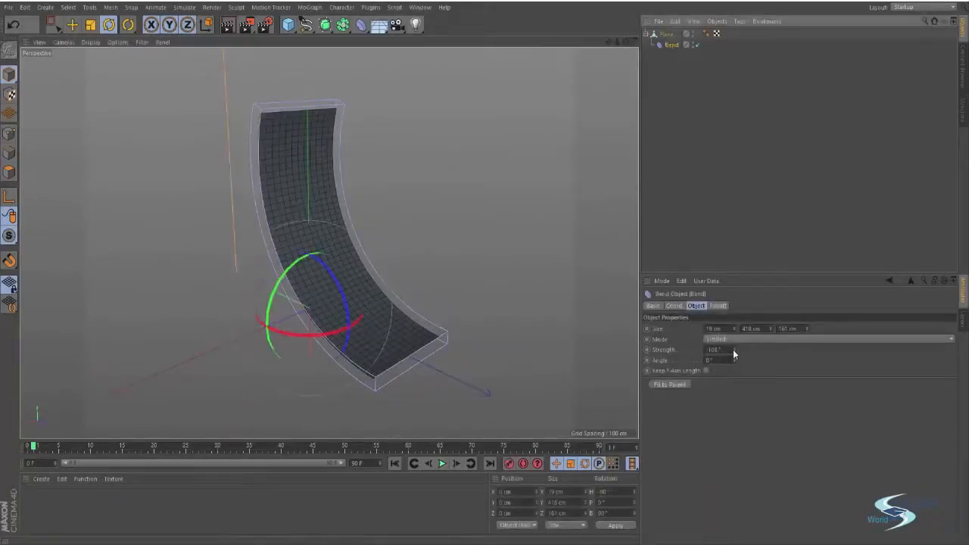
{"action": "left_click_drag", "start_coordinate": [733, 354], "coordinate": [733, 288]}
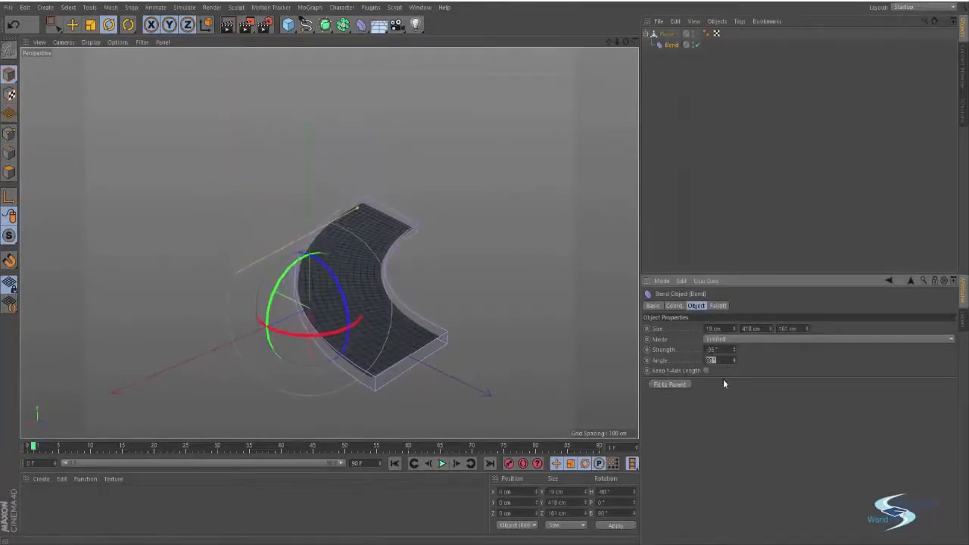
{"action": "type", "text": "90"}
{"action": "key", "text": "Return"}
Step: Set the Bend angle to about 242.2° and the strength to 360° to curl the plane into a conical ring
{"action": "left_click_drag", "start_coordinate": [348, 261], "coordinate": [487, 54], "text": "alt"}
{"action": "mouse_move", "coordinate": [455, 302]}
{"action": "left_mouse_down", "text": "alt"}
{"action": "mouse_move", "coordinate": [392, 264]}
{"action": "mouse_move", "coordinate": [454, 258]}
{"action": "mouse_move", "coordinate": [444, 271]}
{"action": "mouse_move", "coordinate": [465, 287]}
{"action": "mouse_move", "coordinate": [509, 261]}
{"action": "mouse_move", "coordinate": [432, 280]}
{"action": "mouse_move", "coordinate": [454, 288]}
{"action": "left_mouse_up", "text": "alt"}
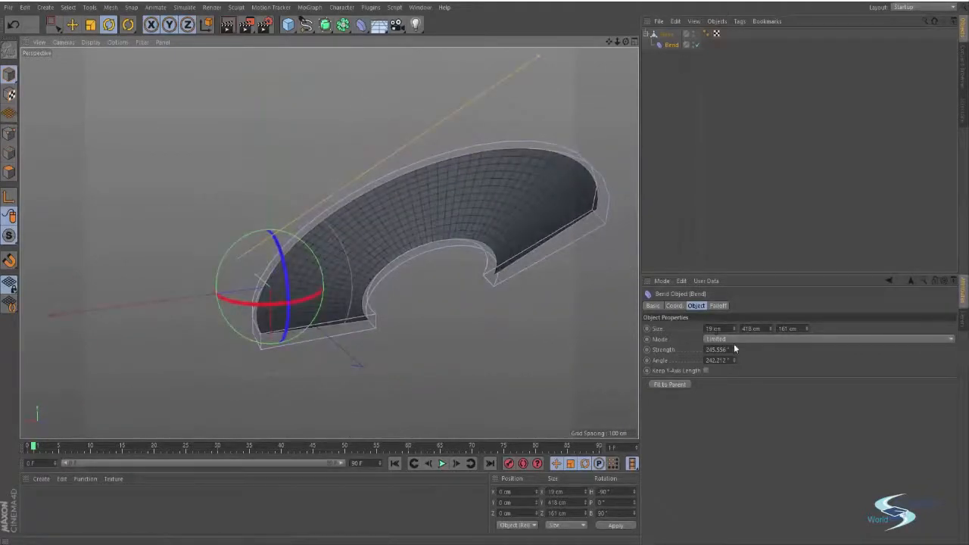
{"action": "left_click_drag", "start_coordinate": [734, 349], "coordinate": [778, 345]}
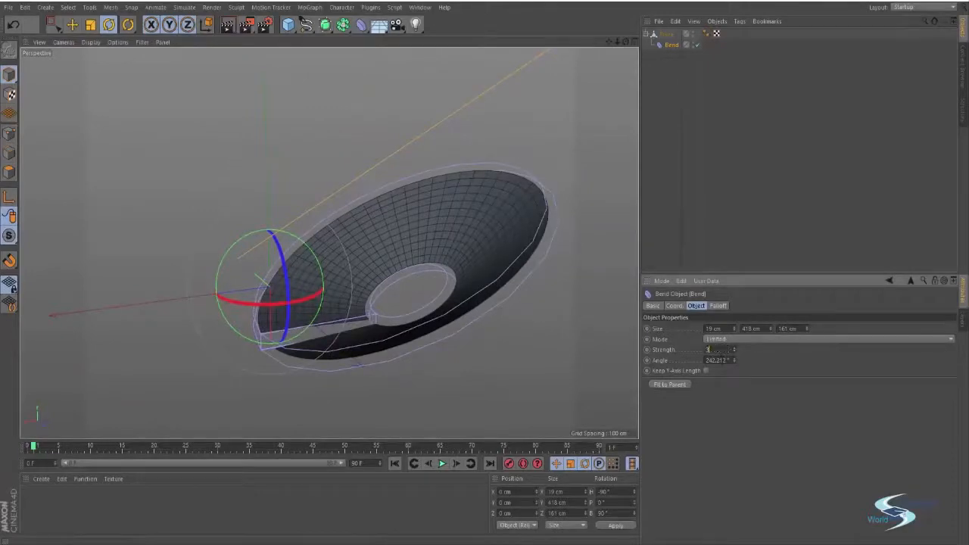
{"action": "mouse_move", "coordinate": [424, 318]}
{"action": "left_mouse_down", "text": "alt"}
{"action": "mouse_move", "coordinate": [469, 318]}
{"action": "mouse_move", "coordinate": [402, 307]}
{"action": "mouse_move", "coordinate": [535, 333]}
{"action": "left_mouse_up", "text": "alt"}
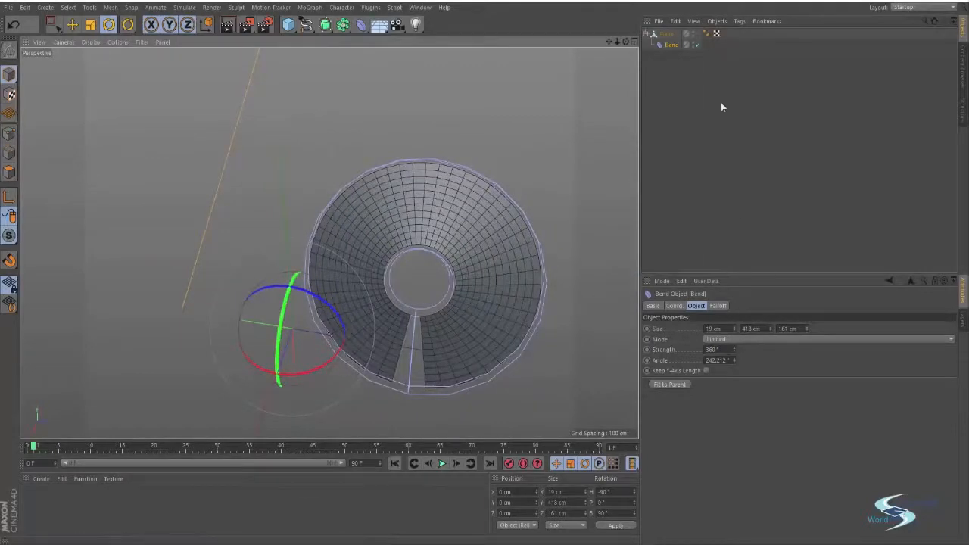
Step: Scale the plane and shrink the Bend deformer to about 18.3 × 402.9 × 155.2 cm to narrow the ring's gap
{"action": "left_click", "coordinate": [672, 36]}
{"action": "key", "text": "t"}
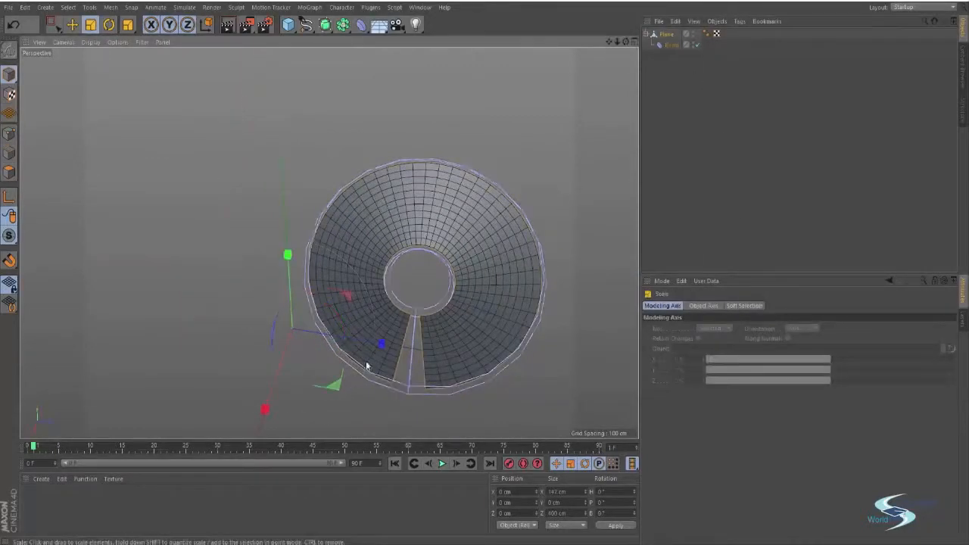
{"action": "left_click_drag", "start_coordinate": [383, 345], "coordinate": [361, 359]}
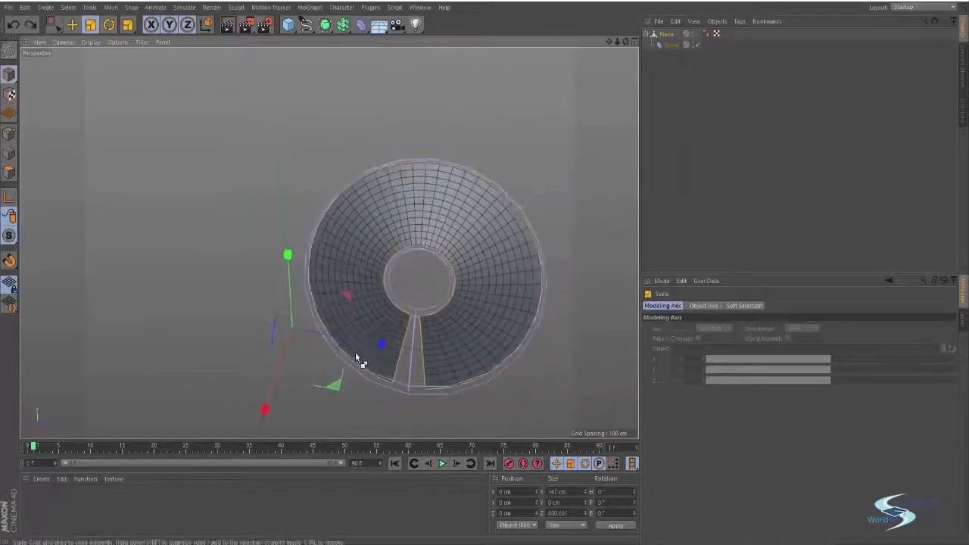
{"action": "mouse_move", "coordinate": [266, 408]}
{"action": "left_mouse_down"}
{"action": "mouse_move", "coordinate": [279, 399]}
{"action": "mouse_move", "coordinate": [275, 406]}
{"action": "left_mouse_up"}
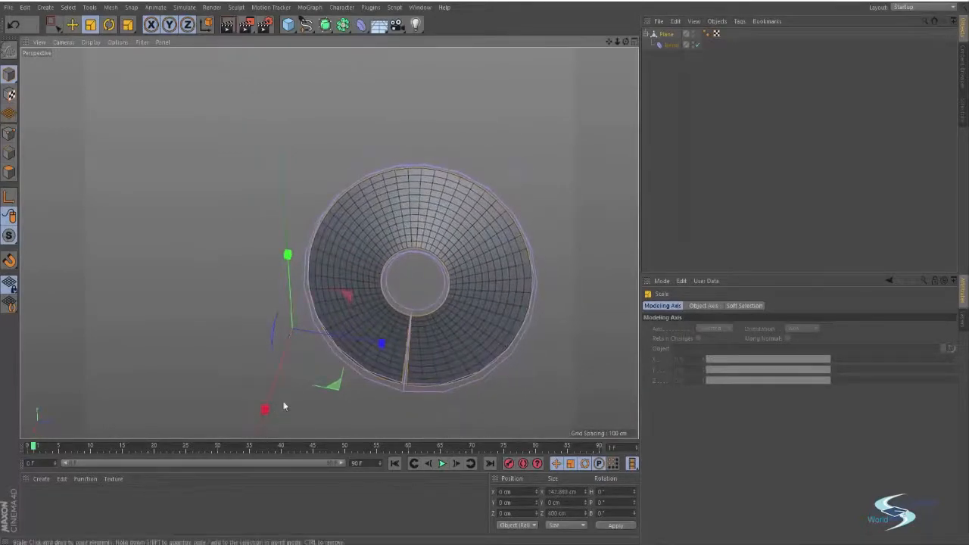
{"action": "left_click", "coordinate": [356, 402]}
{"action": "left_click_drag", "start_coordinate": [355, 403], "coordinate": [451, 337], "text": "alt"}
{"action": "scroll", "coordinate": [447, 338], "scroll_direction": "up", "scroll_amount": 3}
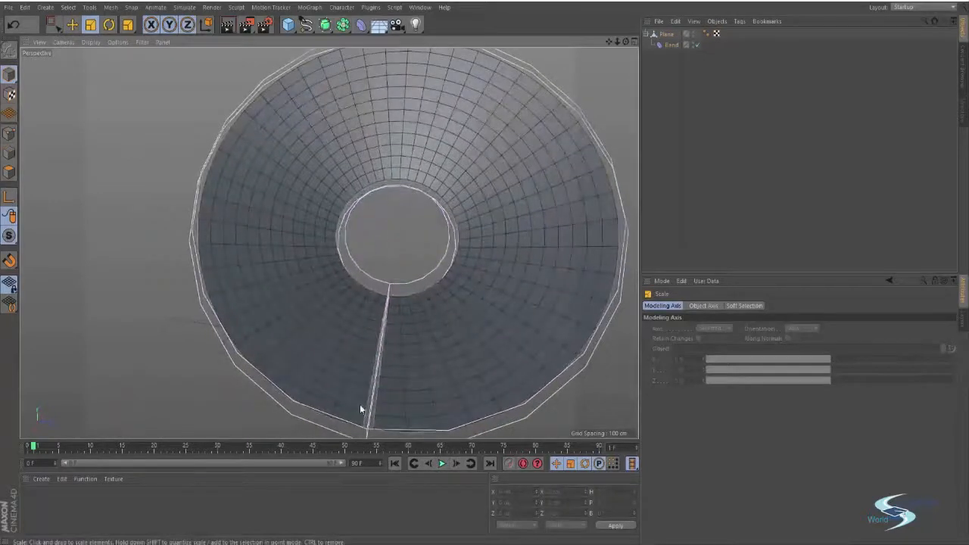
{"action": "scroll", "coordinate": [360, 399], "scroll_direction": "up", "scroll_amount": 2}
{"action": "scroll", "coordinate": [394, 392], "scroll_direction": "down", "scroll_amount": 6}
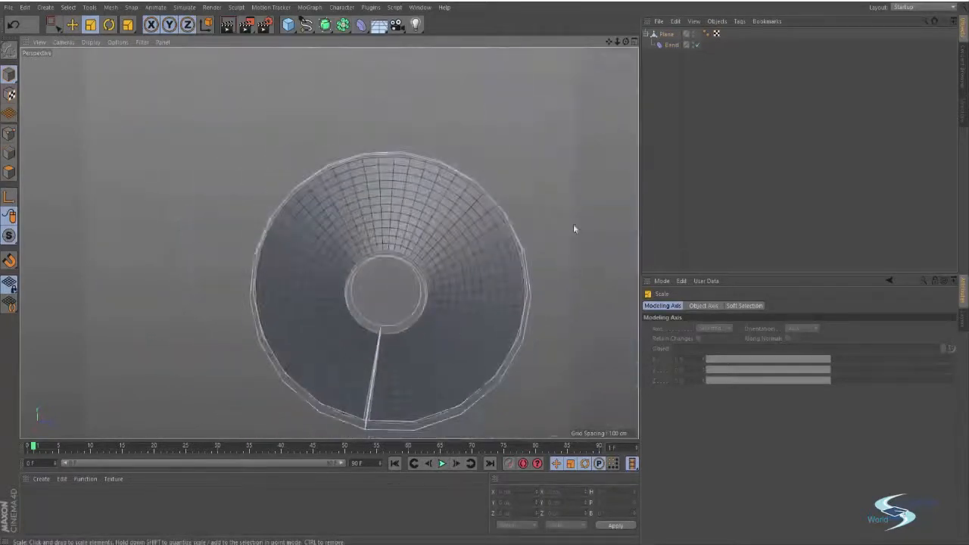
Step: Disable the Bend deformer and re-enable it to compare the flat plane with the curled ring
{"action": "left_click", "coordinate": [695, 45]}
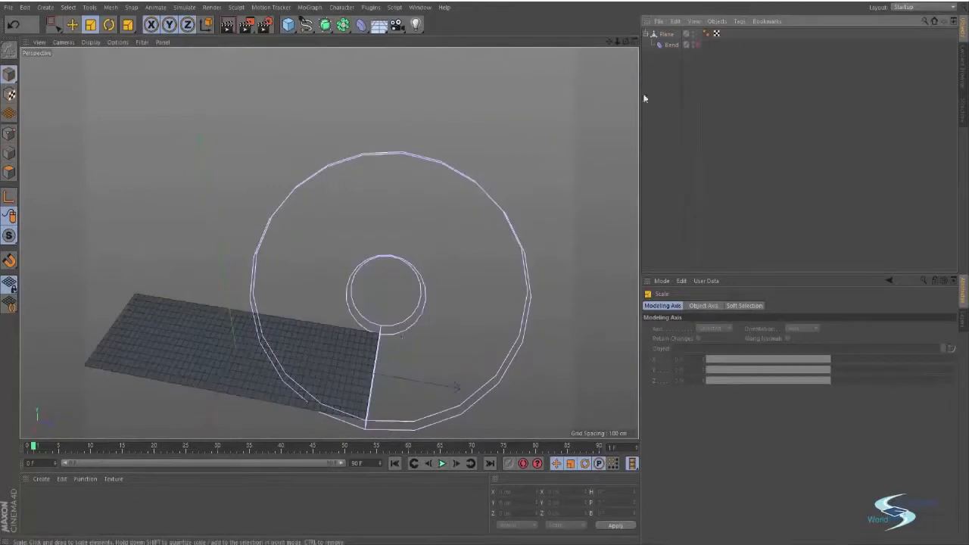
{"action": "left_click", "coordinate": [671, 46]}
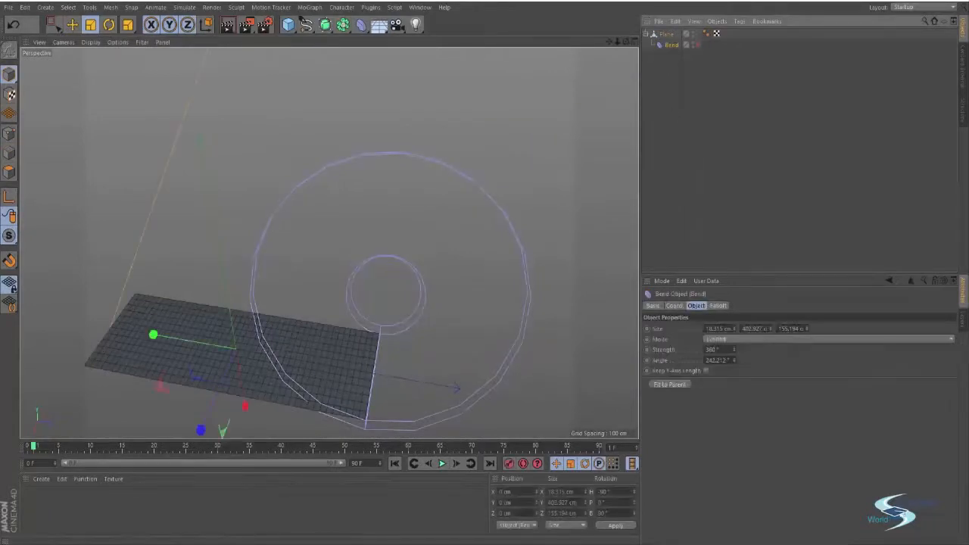
{"action": "left_click", "coordinate": [712, 190]}
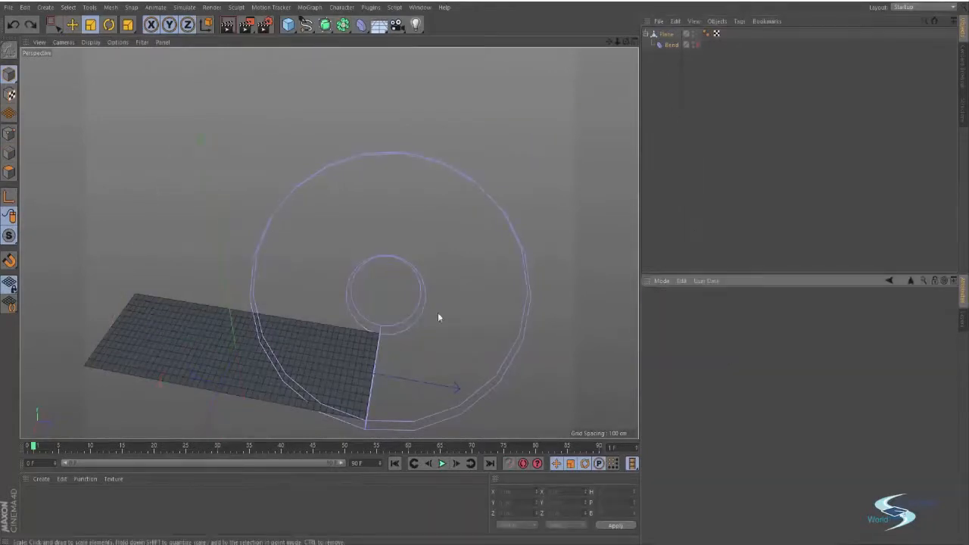
{"action": "left_click", "coordinate": [670, 46]}
{"action": "left_click", "coordinate": [697, 45]}
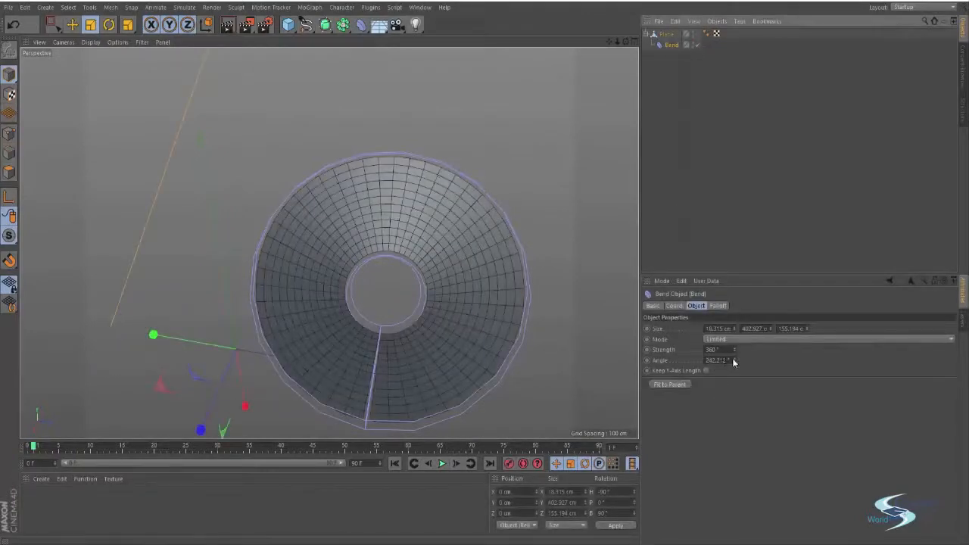
Step: Set the Bend strength to 0° and examine how closely its cage fits the corner of the flat plane
{"action": "double_click", "coordinate": [712, 349]}
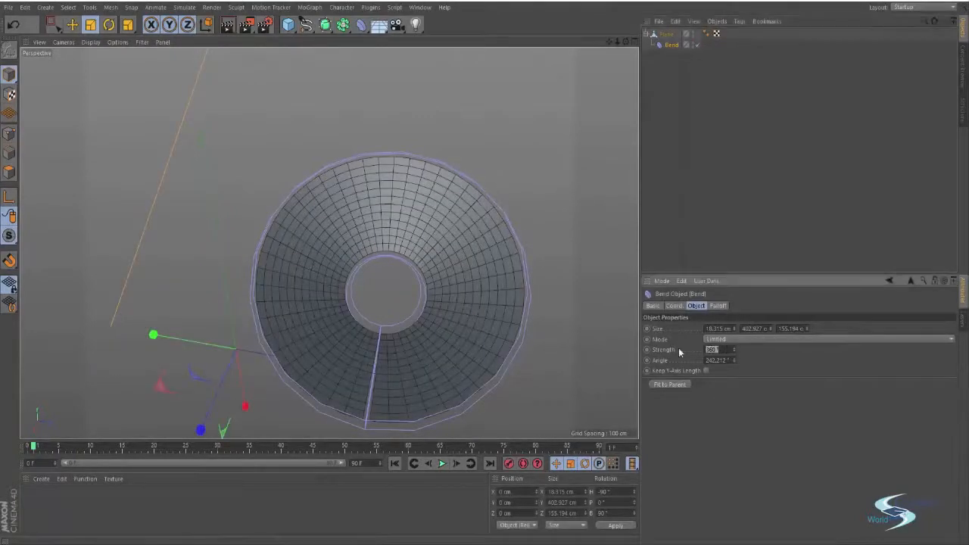
{"action": "type", "text": "0"}
{"action": "key", "text": "Return"}
{"action": "scroll", "coordinate": [390, 368], "scroll_direction": "up", "scroll_amount": 10}
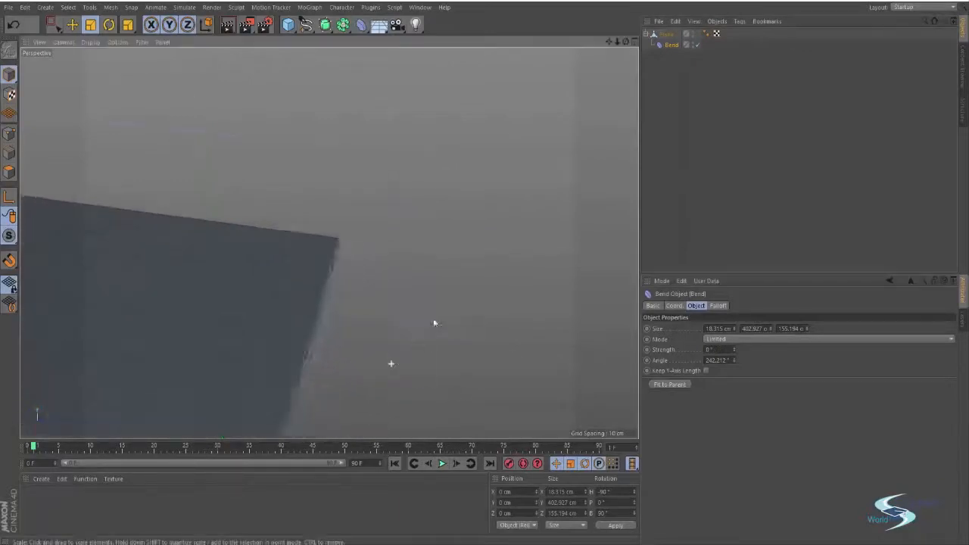
{"action": "scroll", "coordinate": [318, 202], "scroll_direction": "up", "scroll_amount": 3}
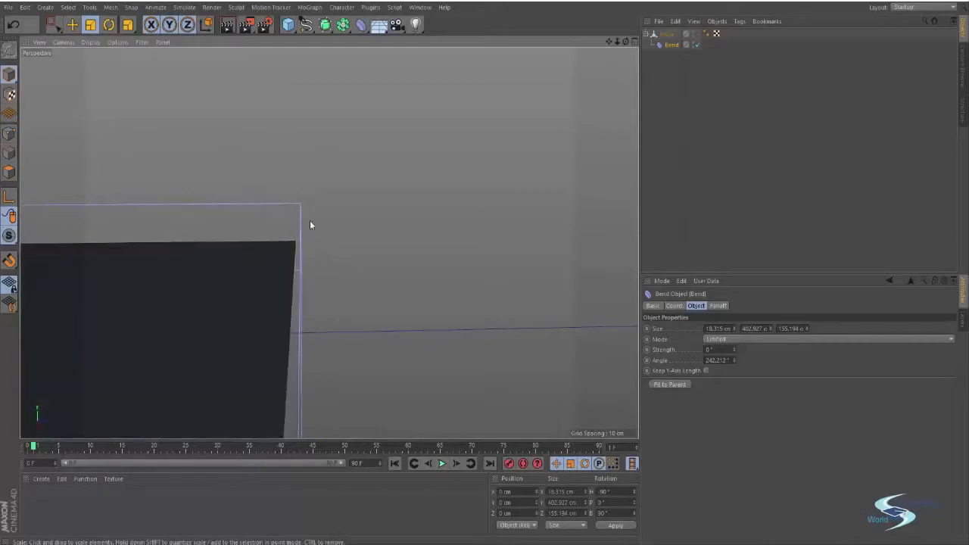
{"action": "left_click_drag", "start_coordinate": [301, 262], "coordinate": [333, 326], "text": "alt"}
Step: Set the Bend strength to 360° and its angle to about 114.2° to change the direction of the conical ring
{"action": "left_click", "coordinate": [717, 349]}
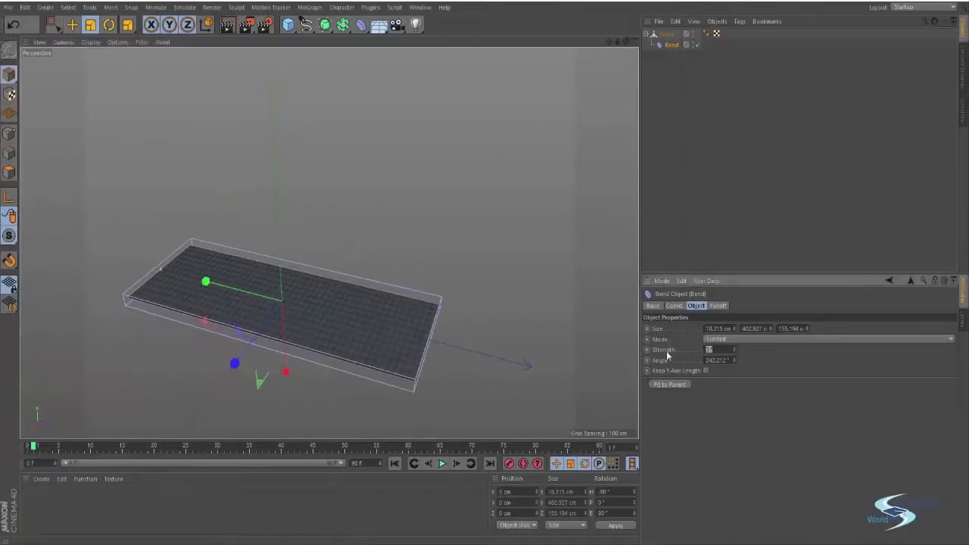
{"action": "type", "text": "360"}
{"action": "key", "text": "Return"}
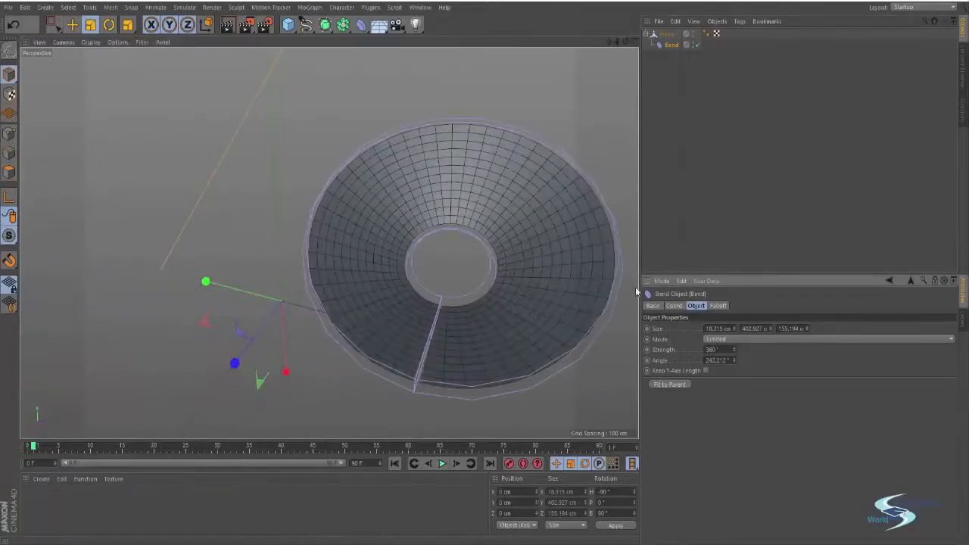
{"action": "left_click_drag", "start_coordinate": [435, 366], "coordinate": [364, 430], "text": "alt"}
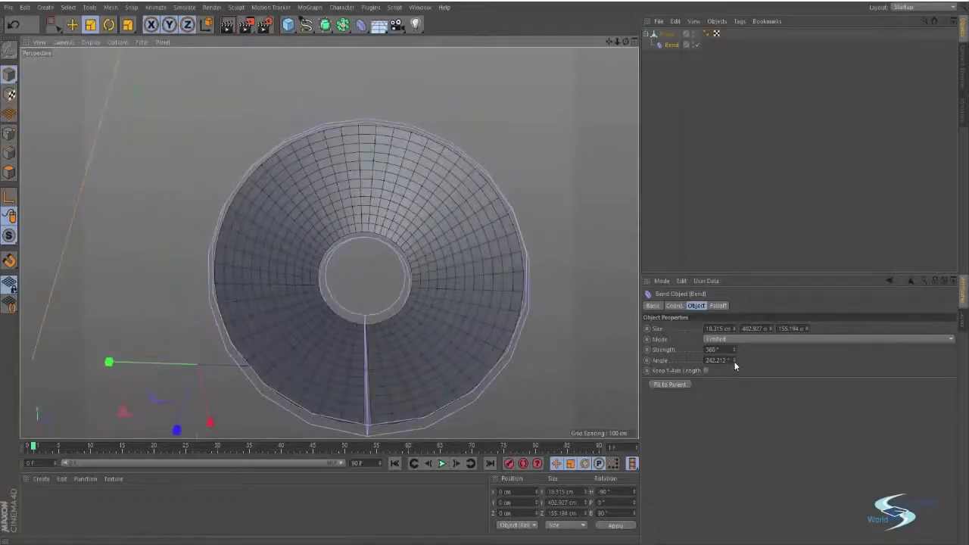
{"action": "mouse_move", "coordinate": [734, 360]}
{"action": "left_mouse_down"}
{"action": "mouse_move", "coordinate": [734, 342]}
{"action": "mouse_move", "coordinate": [735, 362]}
{"action": "left_mouse_up"}
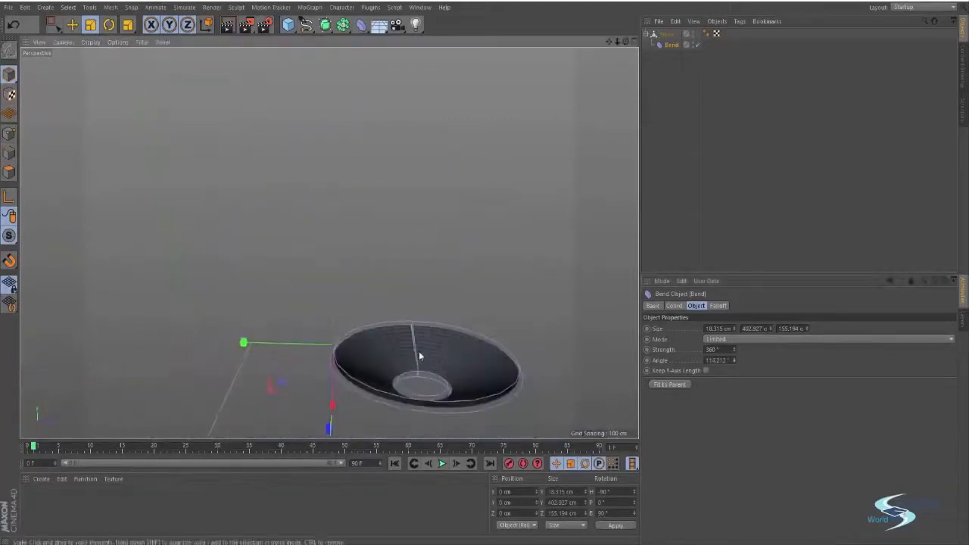
{"action": "left_click_drag", "start_coordinate": [419, 352], "coordinate": [476, 316], "text": "alt"}
{"action": "key", "text": "e"}
{"action": "left_click", "coordinate": [476, 317]}
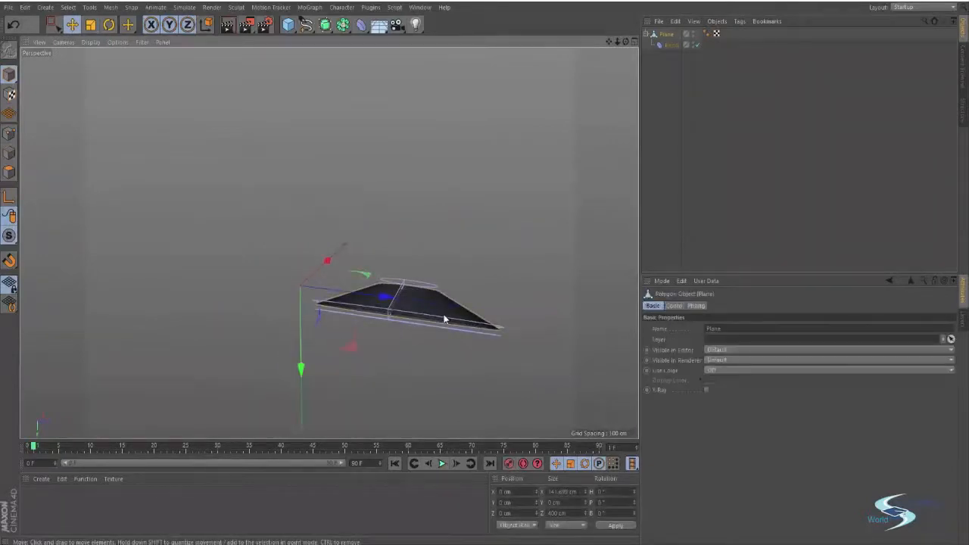
Step: Delete the Bend deformer from the plane and add a Twist deformer in its place
{"action": "left_click", "coordinate": [668, 45]}
{"action": "key", "text": "Delete"}
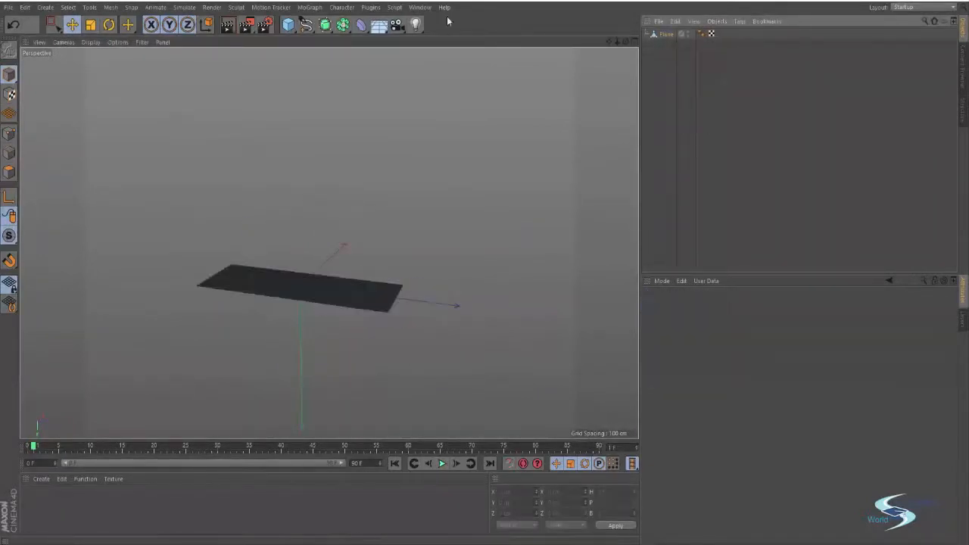
{"action": "left_click_drag", "start_coordinate": [361, 26], "coordinate": [400, 117]}
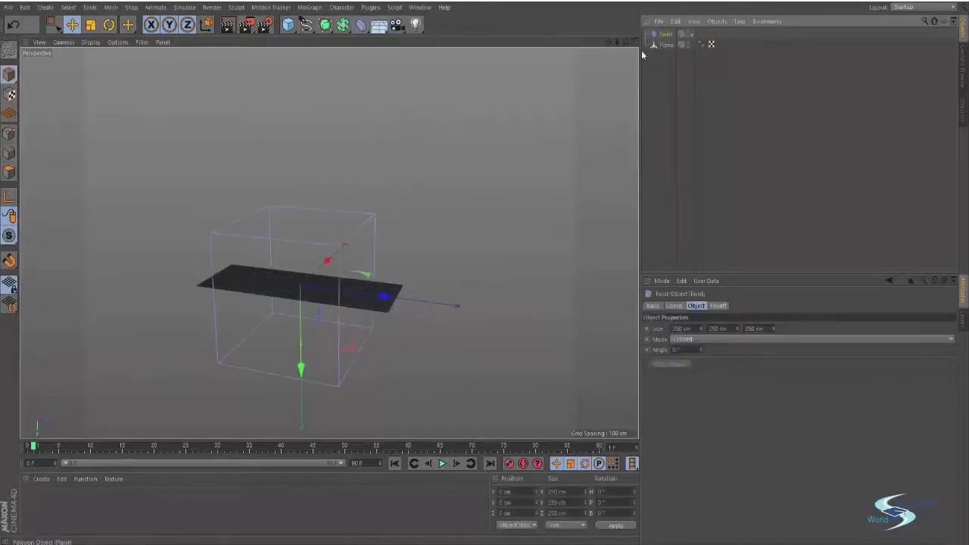
Step: Try a Twist angle, undo it, and rotate the Twist deformer to a pitch of -90° along the plane's length
{"action": "left_click_drag", "start_coordinate": [700, 350], "coordinate": [727, 350]}
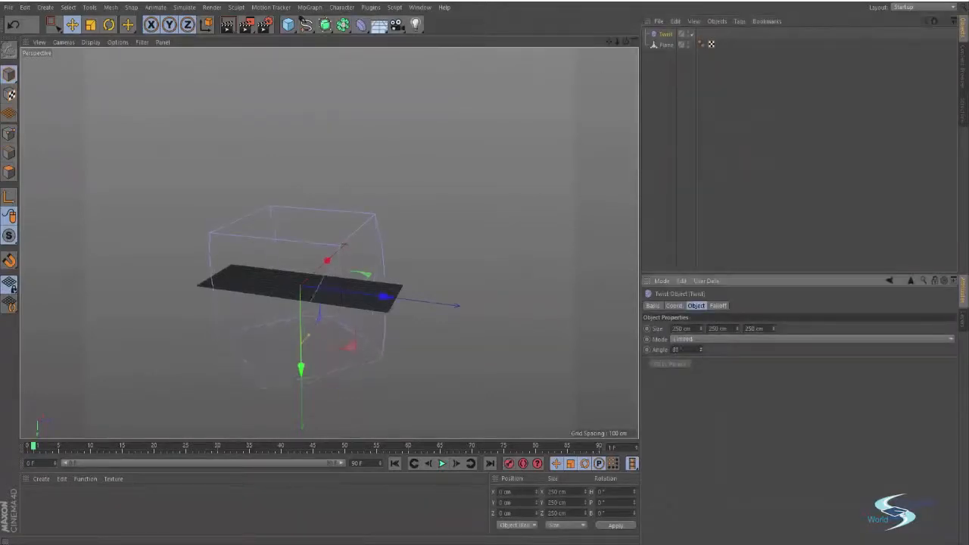
{"action": "key", "text": "r"}
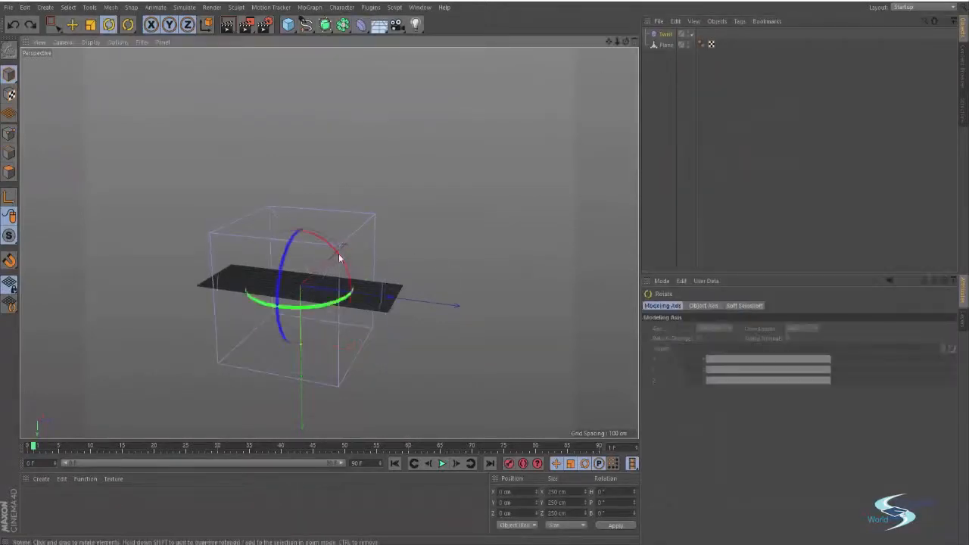
{"action": "left_click_drag", "start_coordinate": [327, 249], "coordinate": [250, 248]}
{"action": "key", "text": "ctrl+z"}
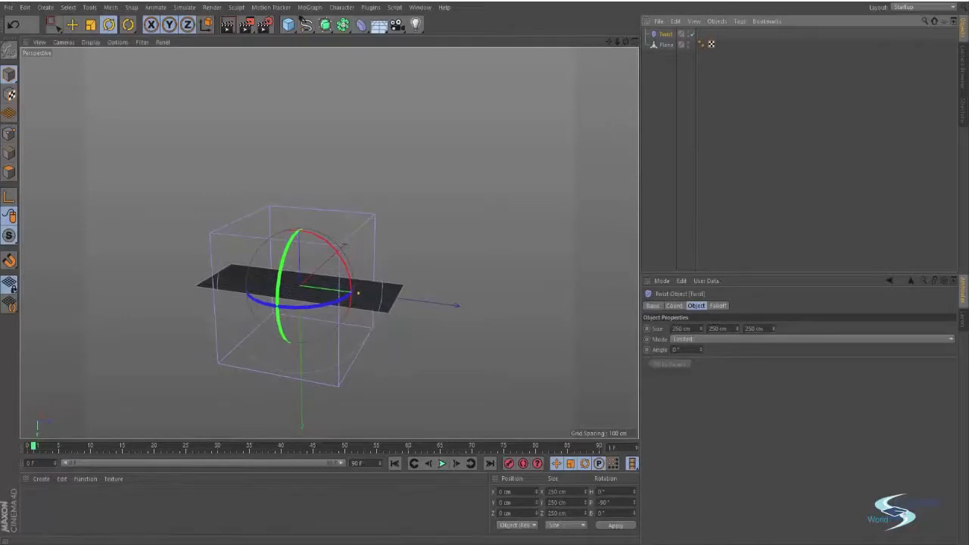
Step: Resize the Twist deformer to 224 × 431 × 66 cm and make it a child of the plane
{"action": "left_click_drag", "start_coordinate": [738, 328], "coordinate": [738, 303]}
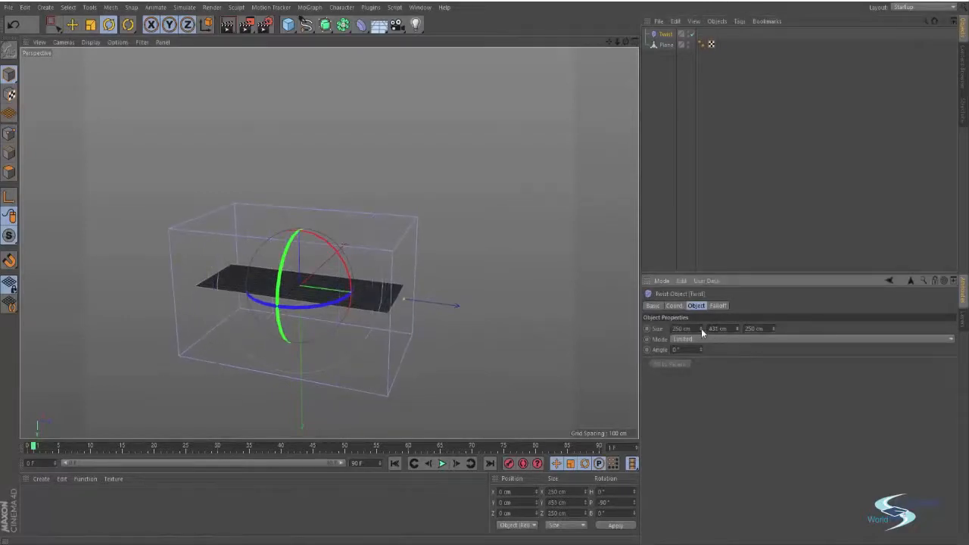
{"action": "left_click_drag", "start_coordinate": [701, 328], "coordinate": [701, 339]}
{"action": "left_click_drag", "start_coordinate": [773, 328], "coordinate": [773, 352]}
{"action": "left_click", "coordinate": [665, 46]}
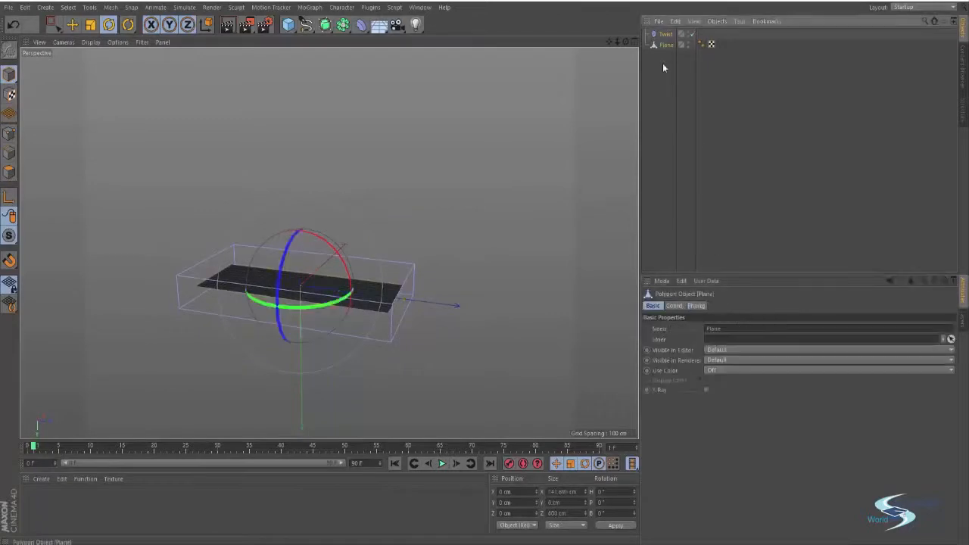
{"action": "left_click_drag", "start_coordinate": [665, 34], "coordinate": [668, 50]}
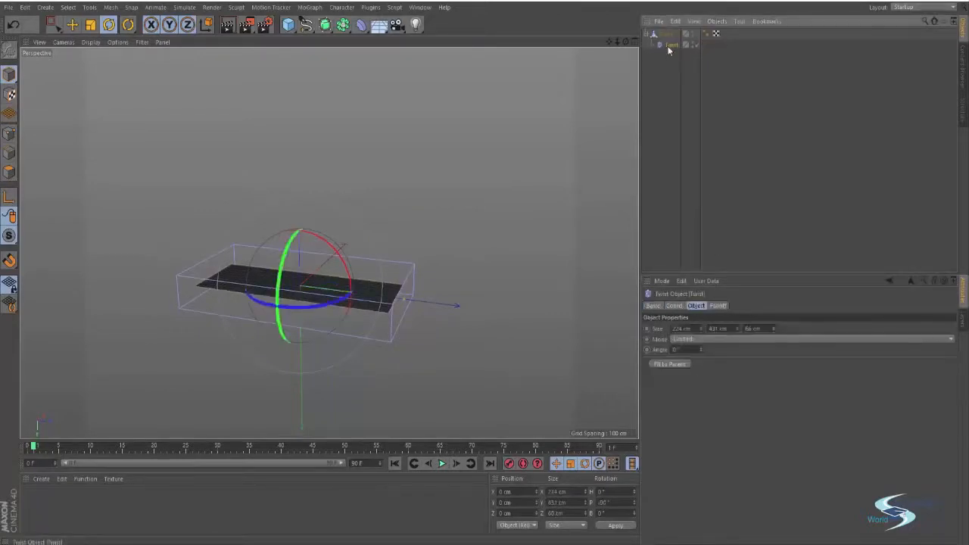
Step: Set the Twist angle to 180° and view the twisted plane from another side
{"action": "left_click_drag", "start_coordinate": [699, 350], "coordinate": [779, 350]}
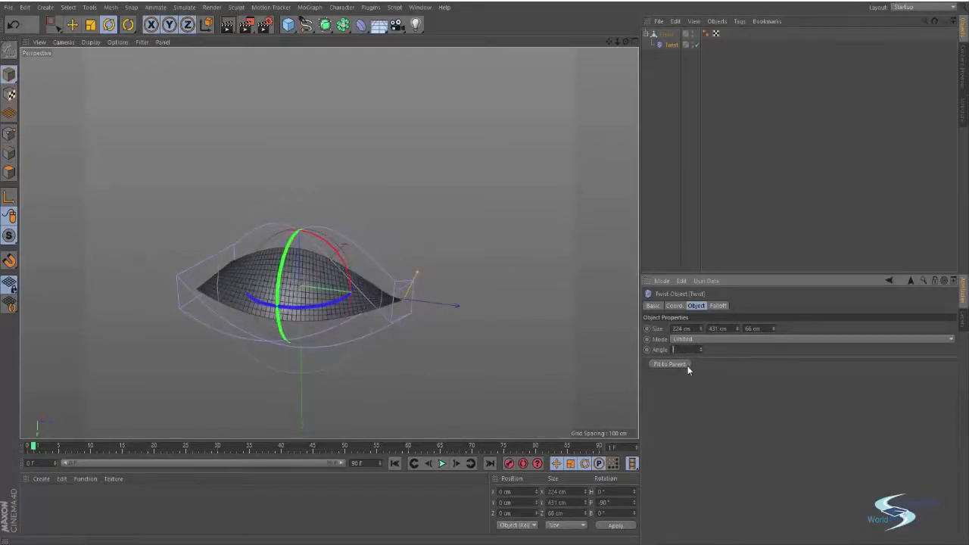
{"action": "key", "text": "Return"}
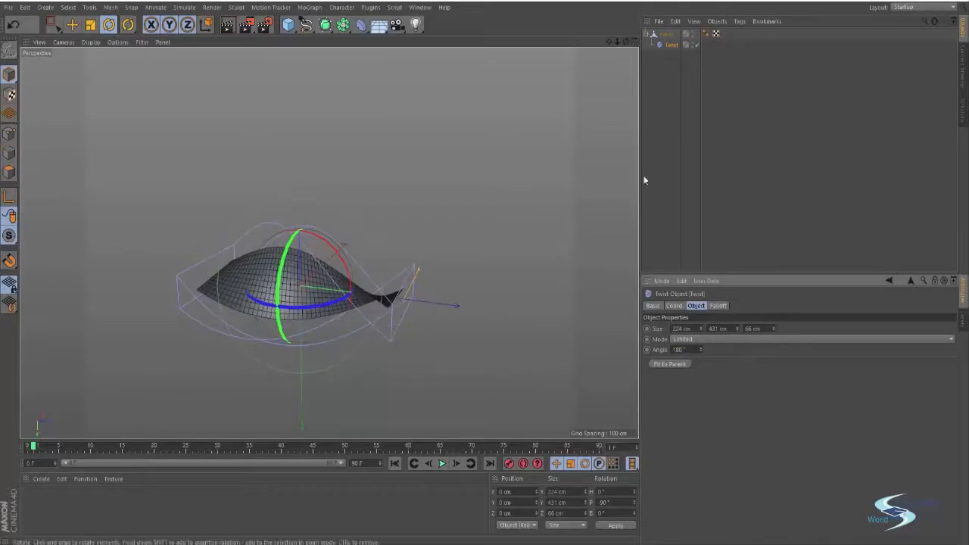
{"action": "left_click", "coordinate": [425, 248]}
{"action": "left_click_drag", "start_coordinate": [425, 248], "coordinate": [584, 180], "text": "alt"}
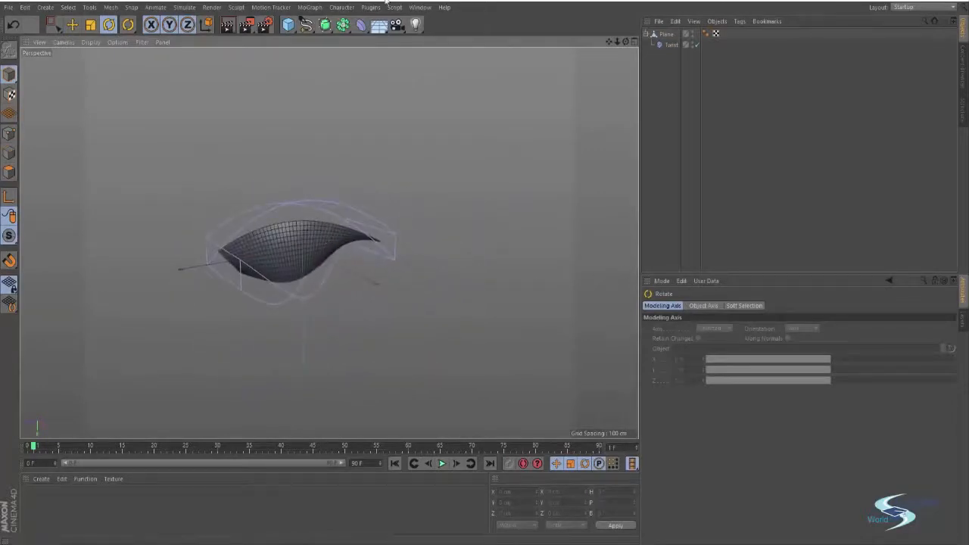
Step: Delete the Twist deformer from the plane
{"action": "left_click", "coordinate": [362, 27]}
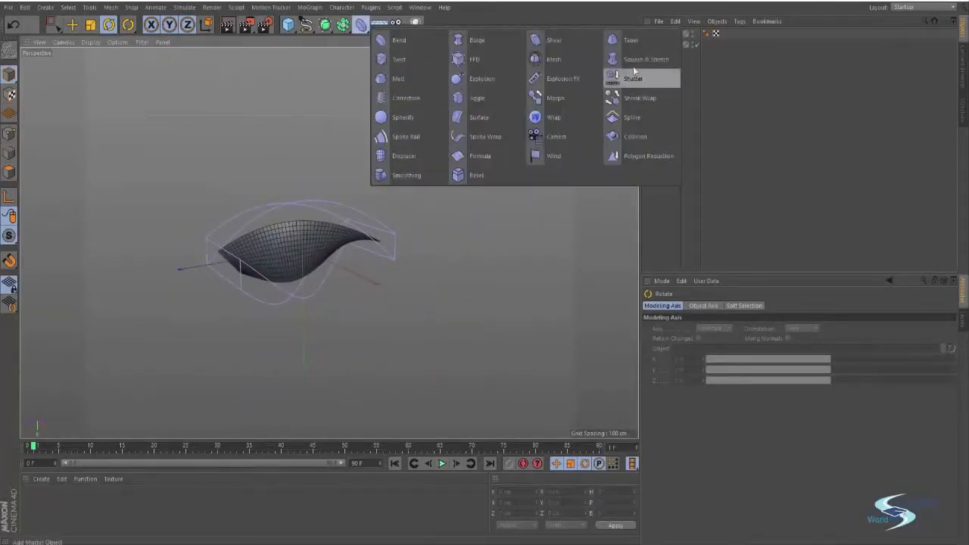
{"action": "left_click", "coordinate": [396, 60]}
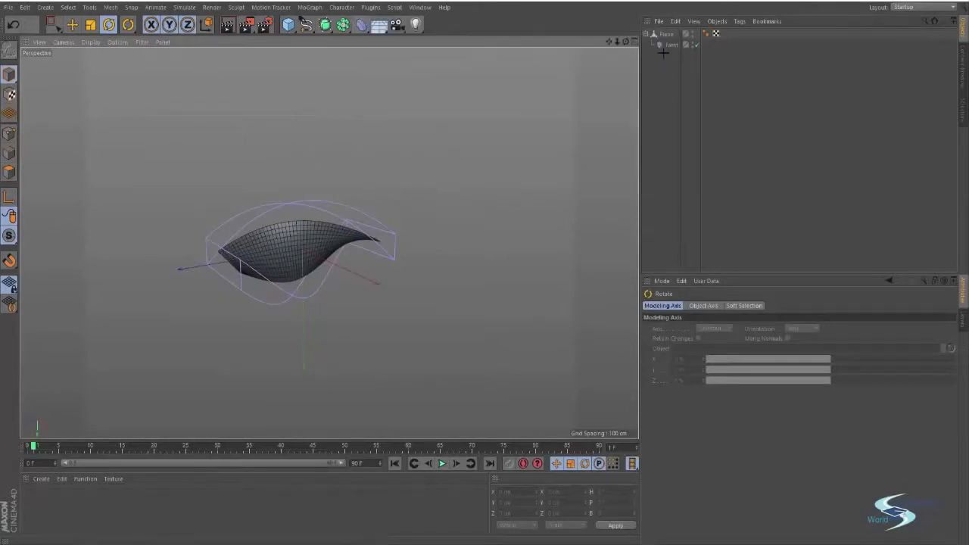
{"action": "key", "text": "Delete"}
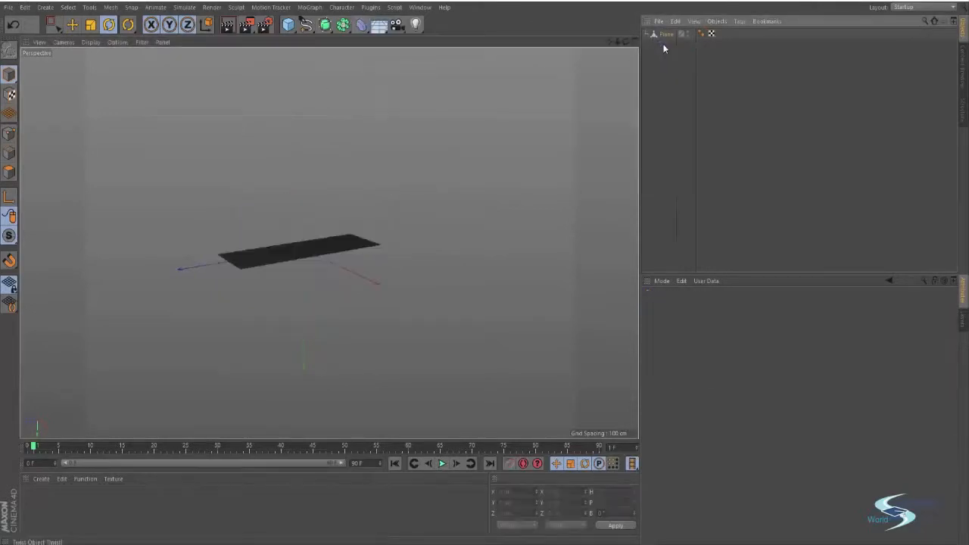
Step: Add a Spherify deformer and make it a child of the plane
{"action": "left_click", "coordinate": [366, 25]}
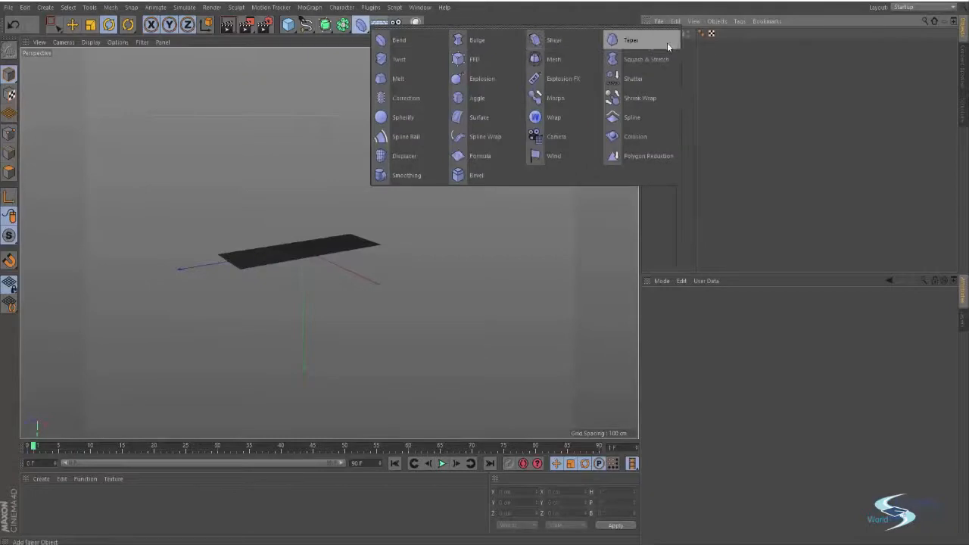
{"action": "left_click", "coordinate": [403, 117]}
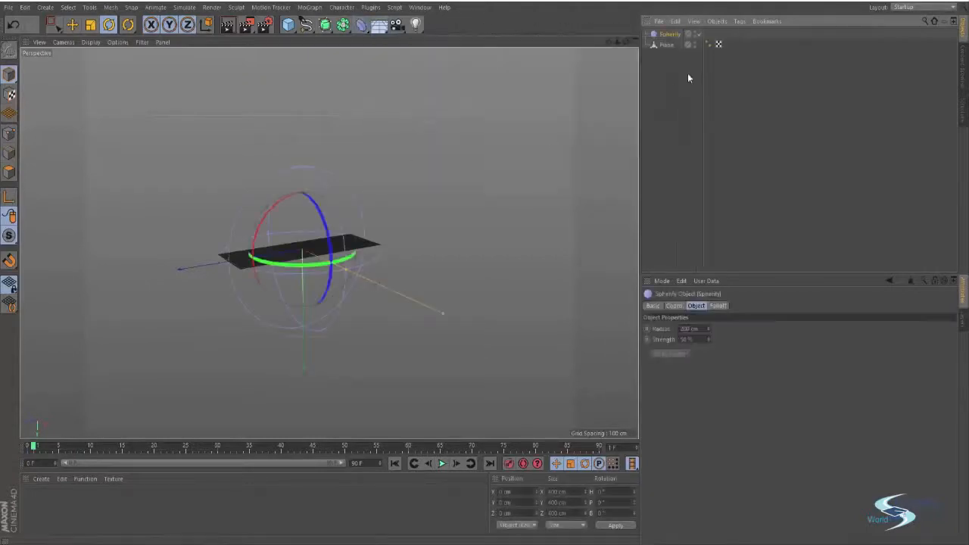
{"action": "left_click_drag", "start_coordinate": [668, 45], "coordinate": [668, 46]}
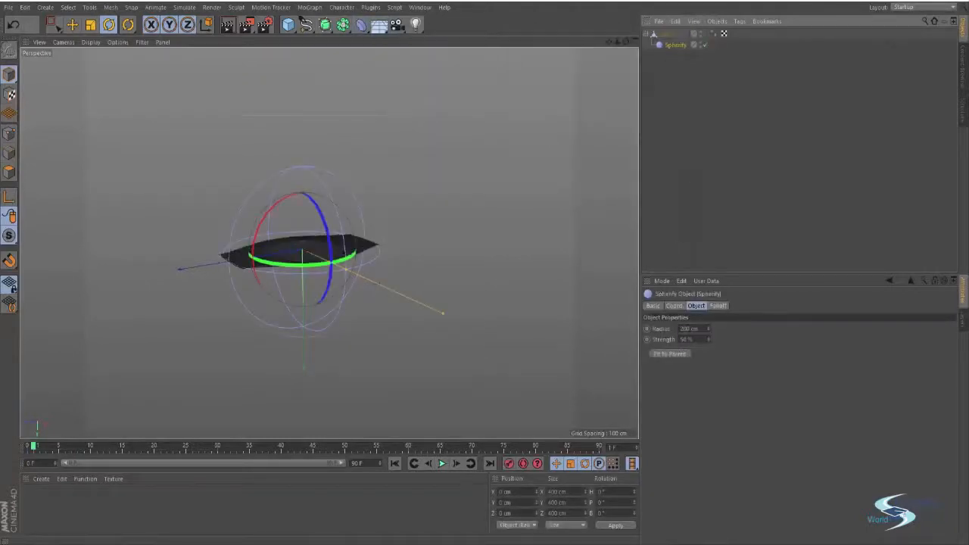
Step: Raise the Spherify strength to about 63% and move the deformer to about -57 cm on Y to bulge the plane
{"action": "left_click_drag", "start_coordinate": [708, 340], "coordinate": [710, 318]}
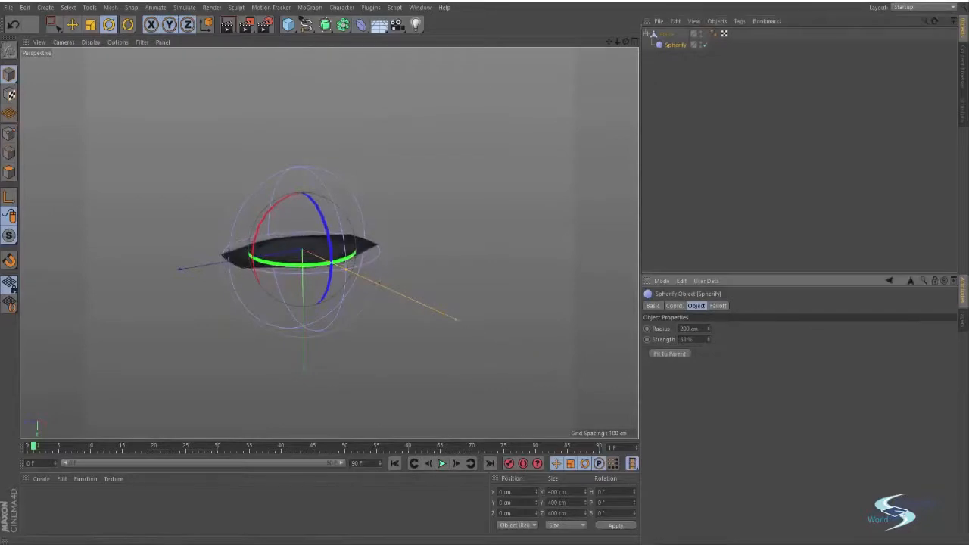
{"action": "key", "text": "e"}
{"action": "left_click_drag", "start_coordinate": [530, 244], "coordinate": [348, 193], "text": "alt"}
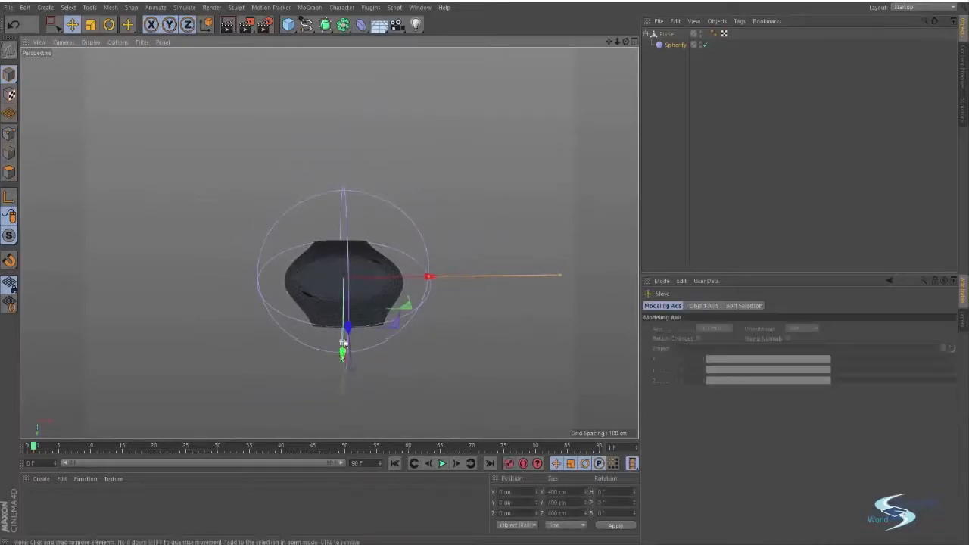
{"action": "left_click_drag", "start_coordinate": [341, 340], "coordinate": [437, 265], "text": "alt"}
{"action": "left_click", "coordinate": [674, 160]}
{"action": "left_click", "coordinate": [437, 265]}
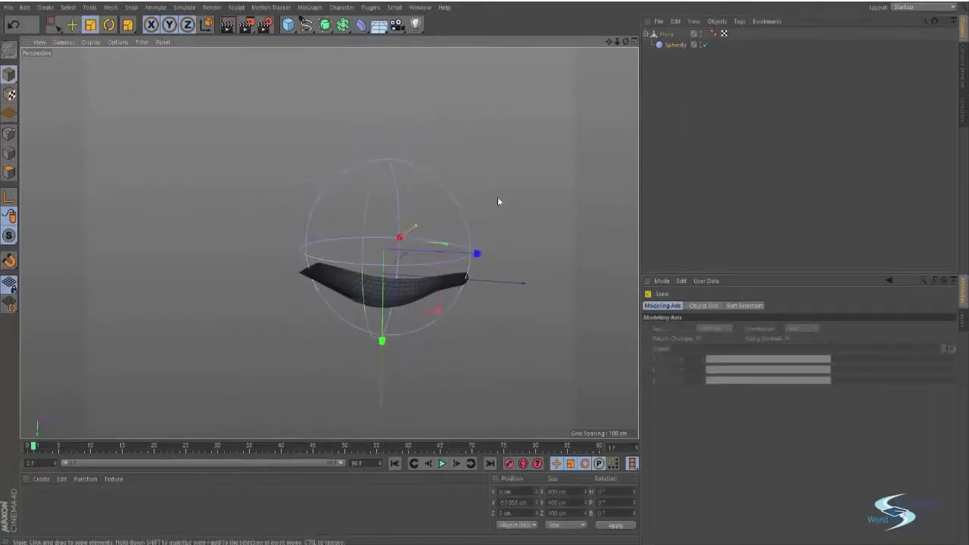
Step: Scale the Spherify deformer down uniformly to see its effect, and delete it from the plane
{"action": "key", "text": "t"}
{"action": "left_click_drag", "start_coordinate": [498, 199], "coordinate": [341, 258]}
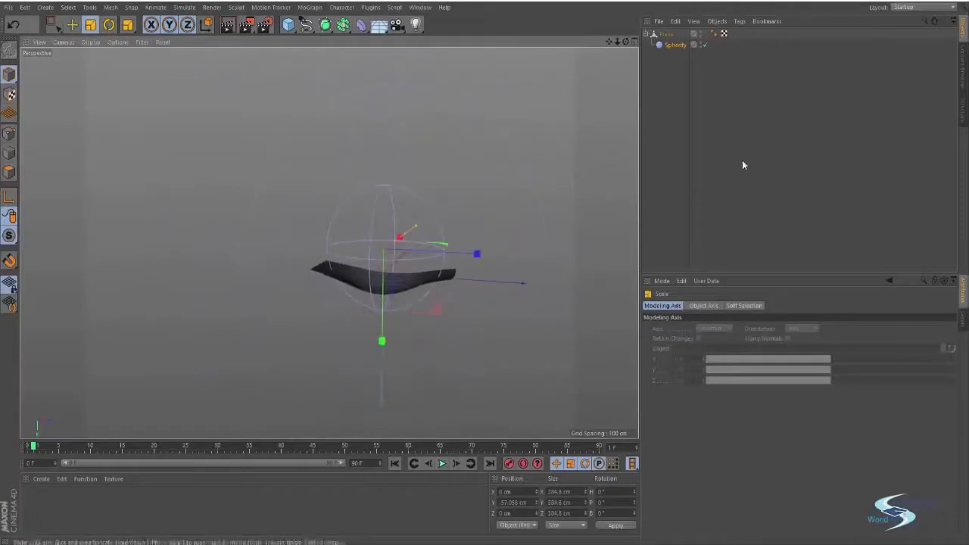
{"action": "left_click", "coordinate": [669, 45]}
{"action": "key", "text": "Delete"}
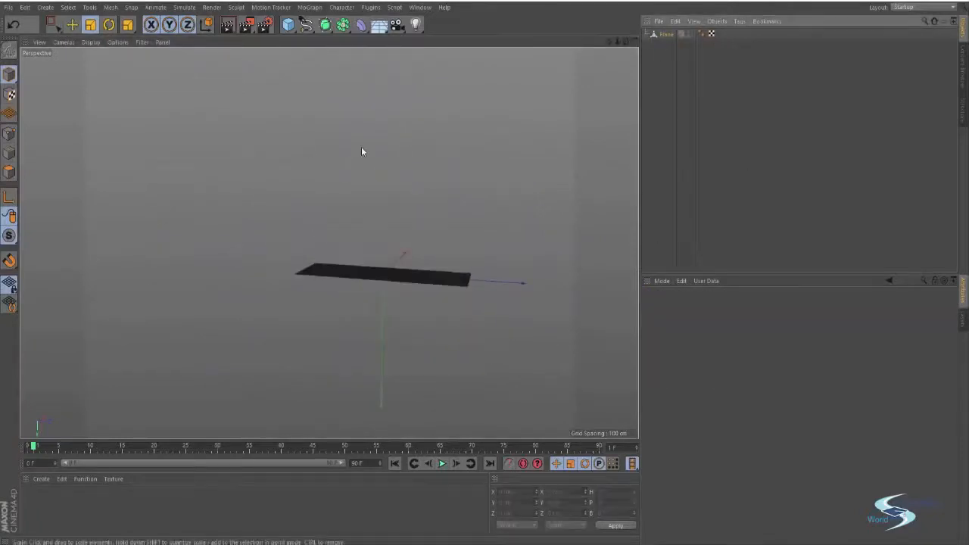